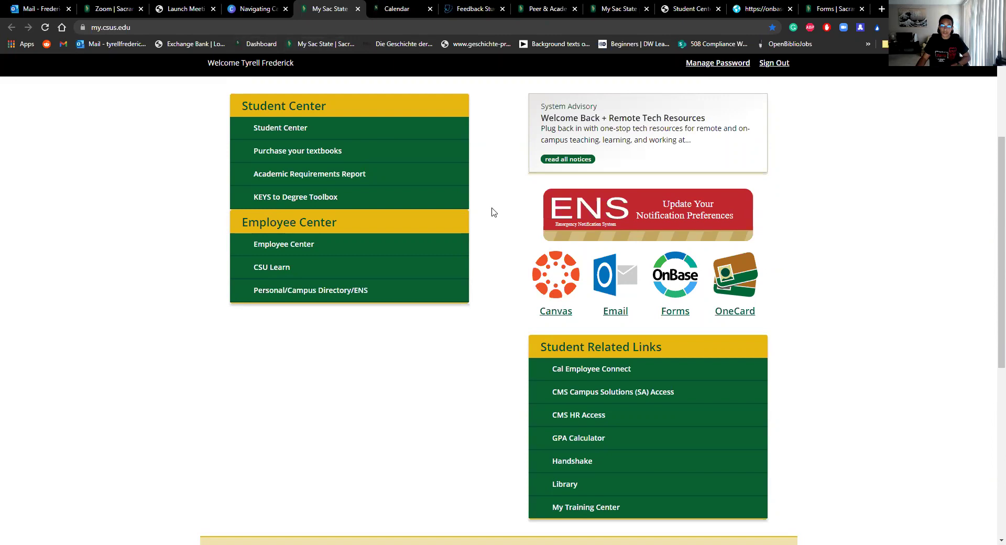
Open Handshake from the portal's student related links and filter its job postings to on-campus jobs
scroll(593, 336, "down", 1)
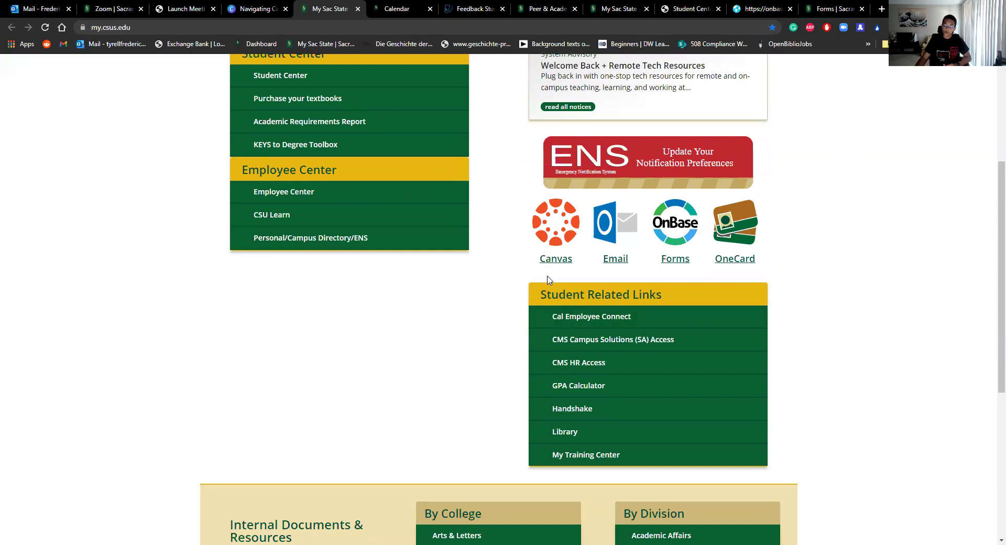
left_click(586, 408)
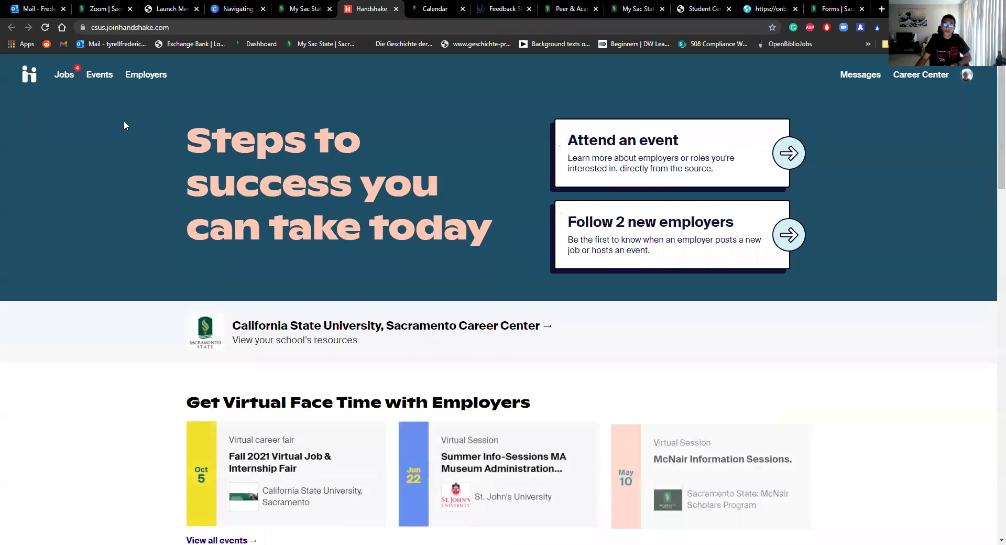
left_click(64, 74)
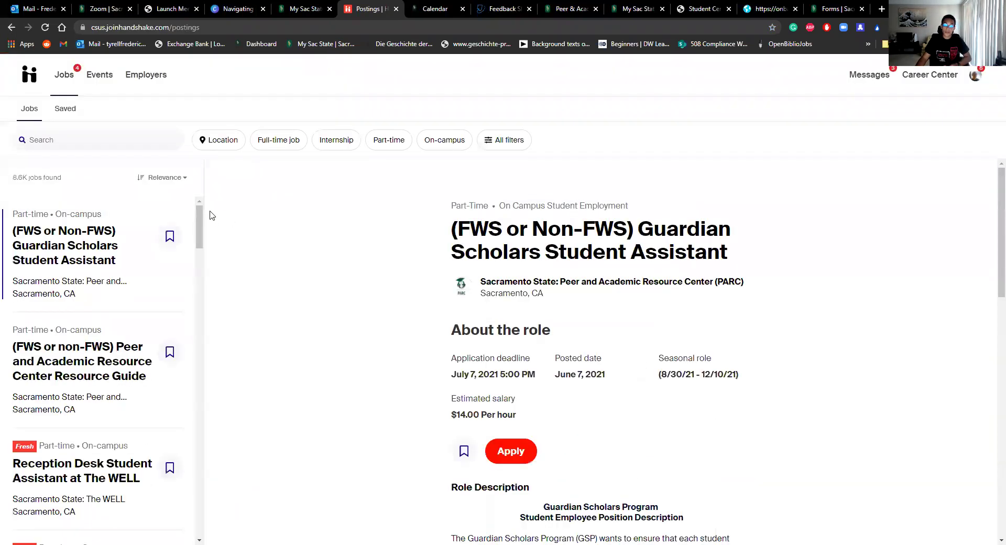
left_click(452, 141)
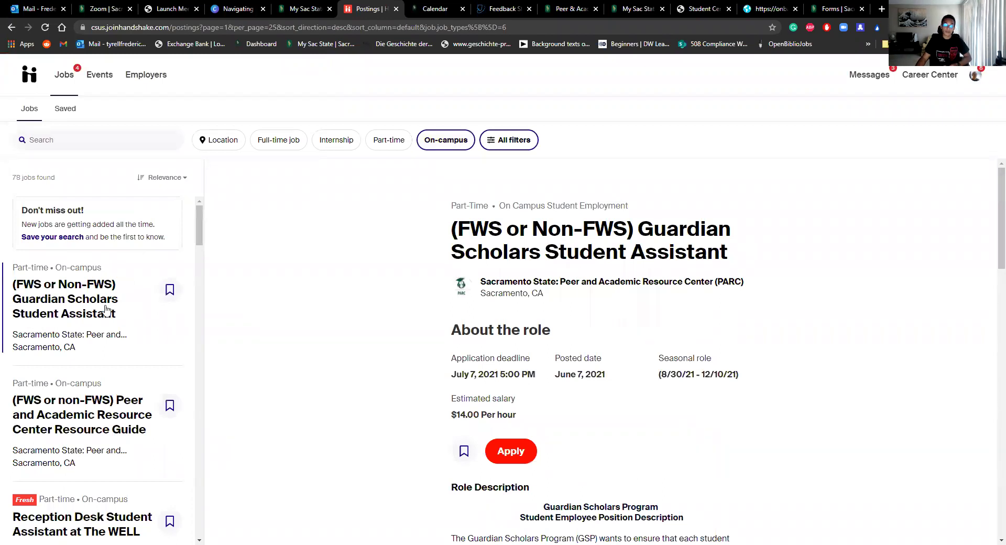
View the Peer and Academic Resource Center Resource Guide, Reception Desk Student Assistant and IPGE Front Desk Student Assistant postings
scroll(105, 312, "down", 1)
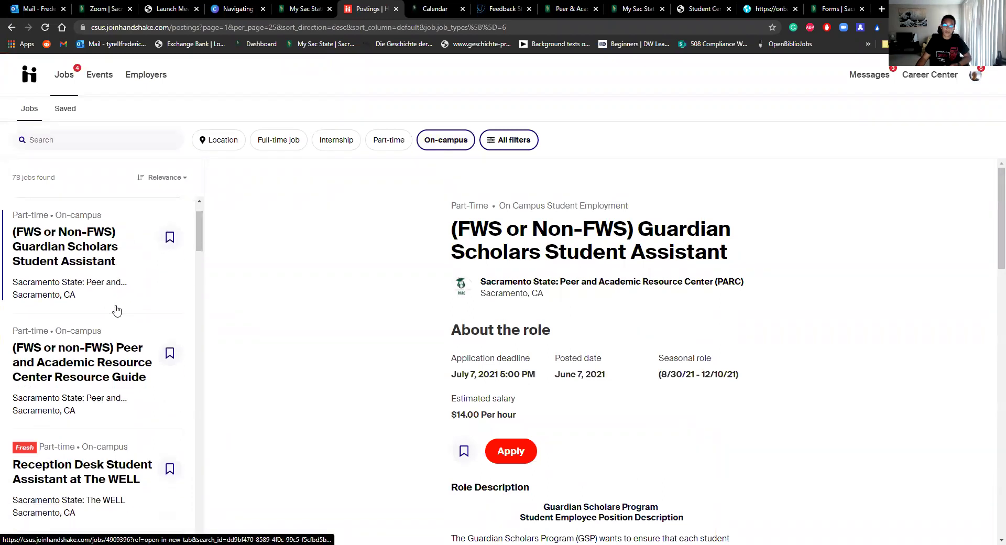
left_click(112, 354)
scroll(112, 355, "down", 3)
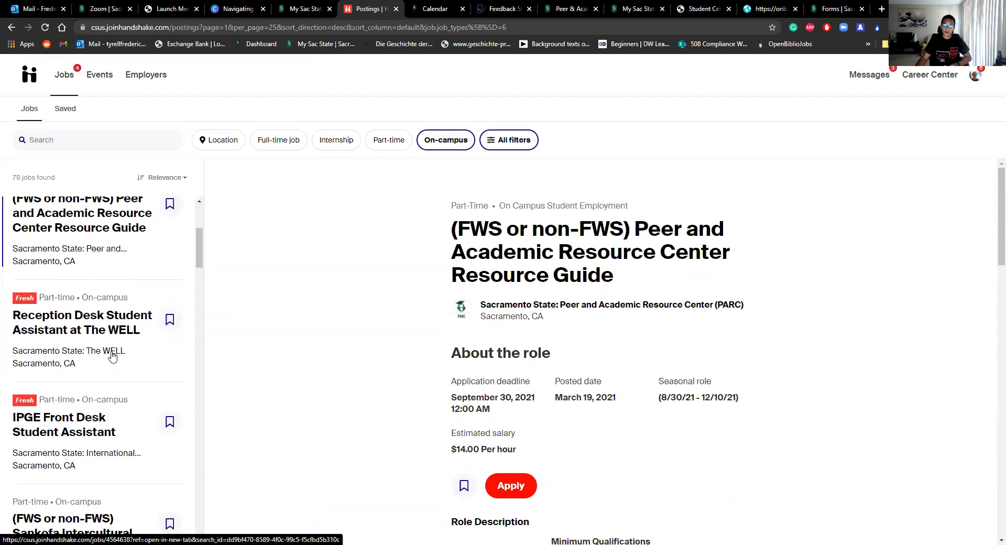
left_click(112, 341)
scroll(112, 340, "down", 2)
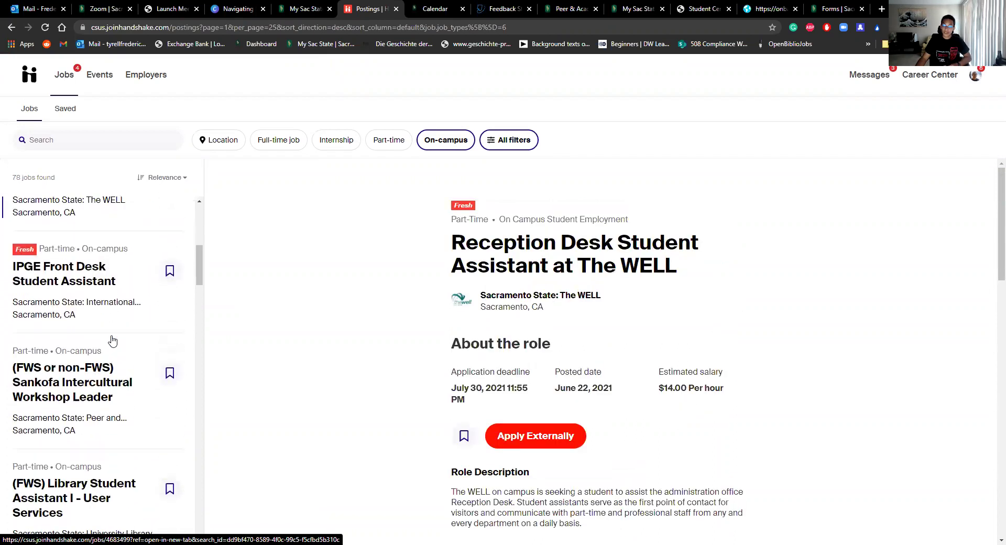
scroll(112, 341, "up", 1)
left_click(113, 329)
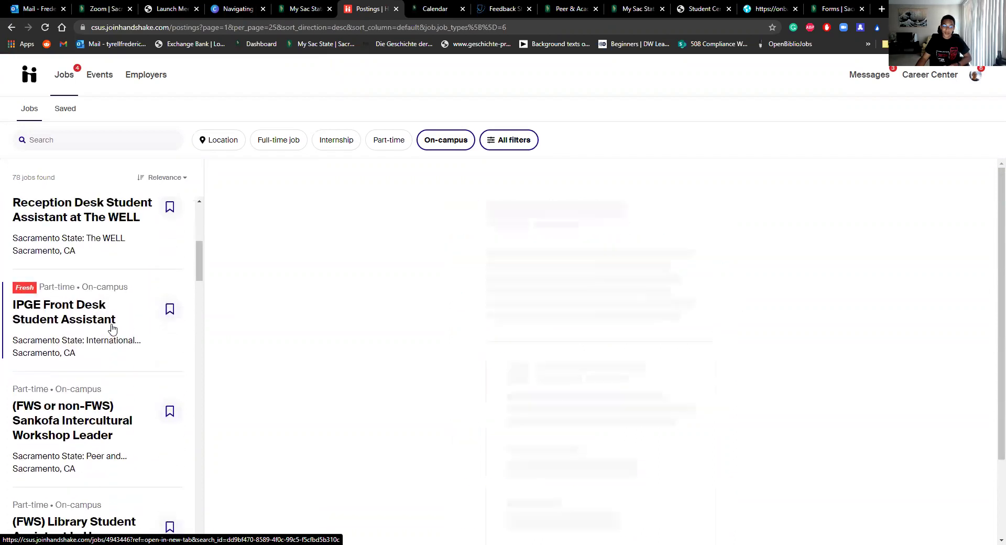
Browse further on-campus postings and view the Student Assistant job at the University Union Relaxation Station
scroll(112, 329, "down", 6)
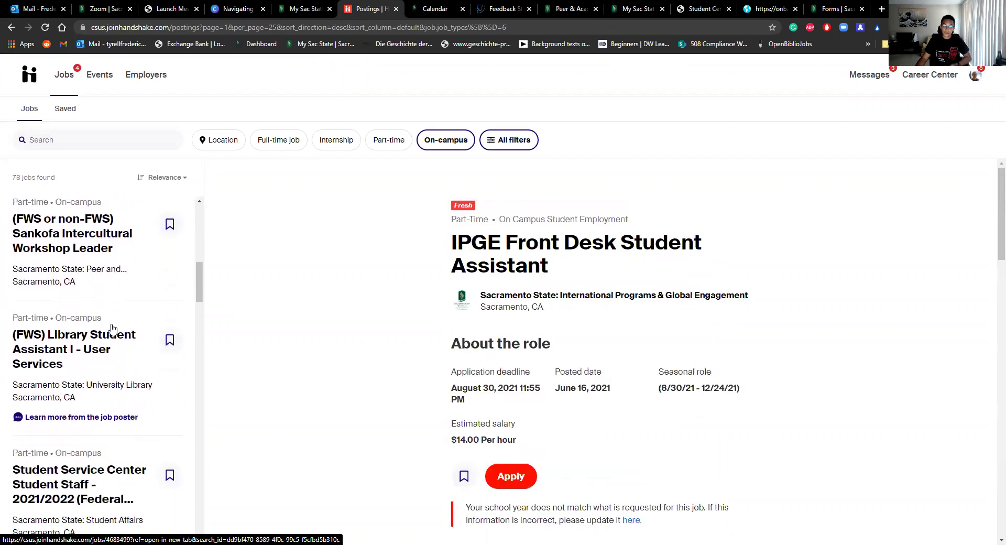
scroll(112, 329, "down", 1)
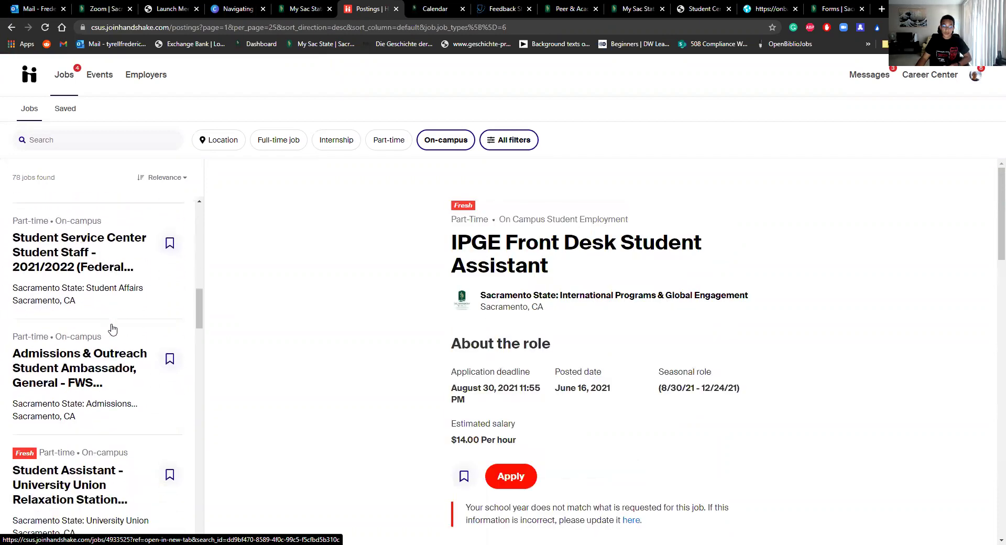
scroll(112, 330, "down", 4)
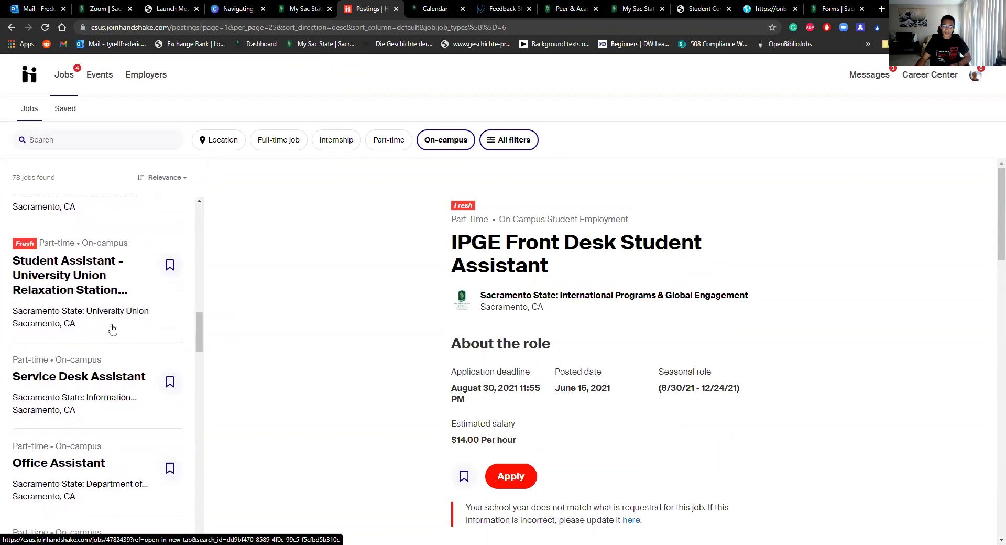
left_click(116, 282)
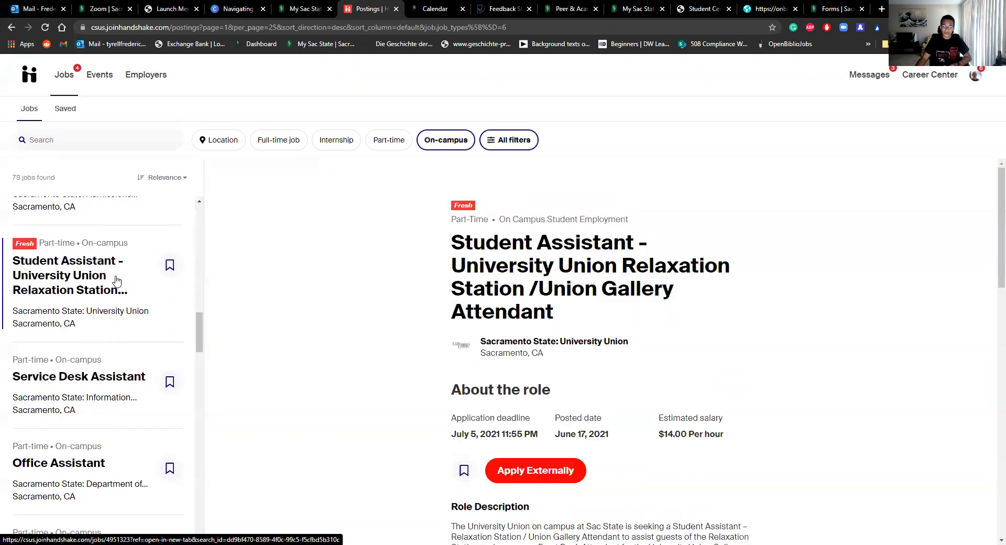
scroll(116, 281, "down", 3)
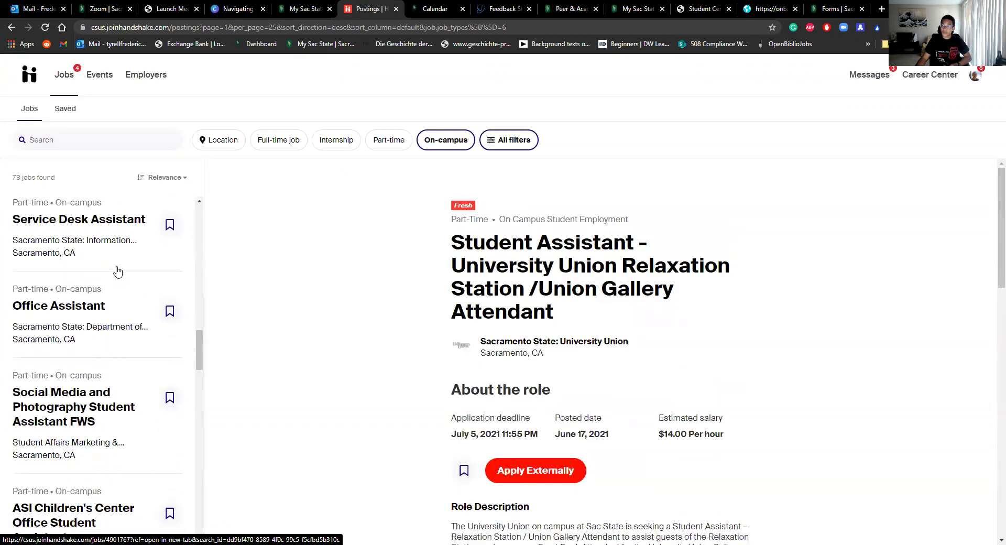
scroll(118, 271, "down", 3)
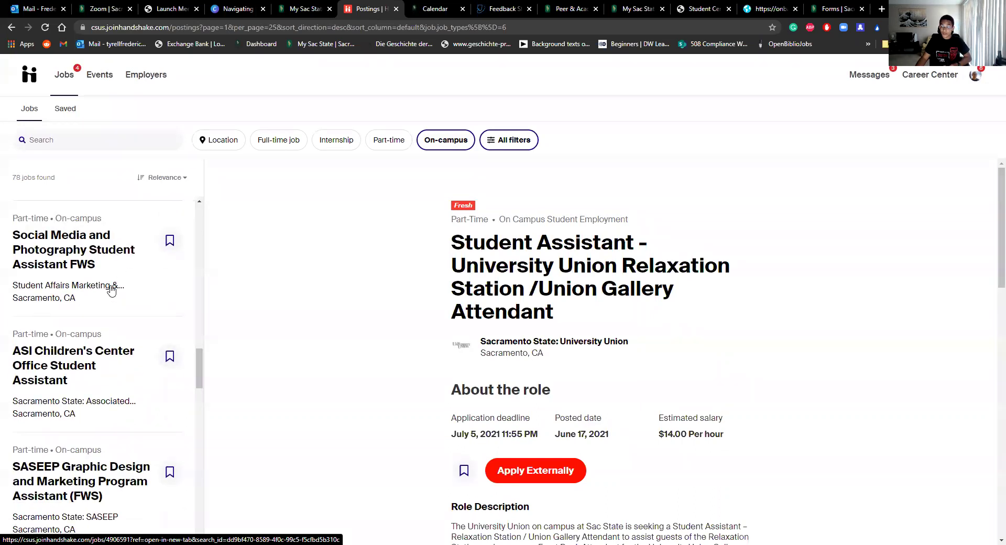
scroll(112, 288, "down", 4)
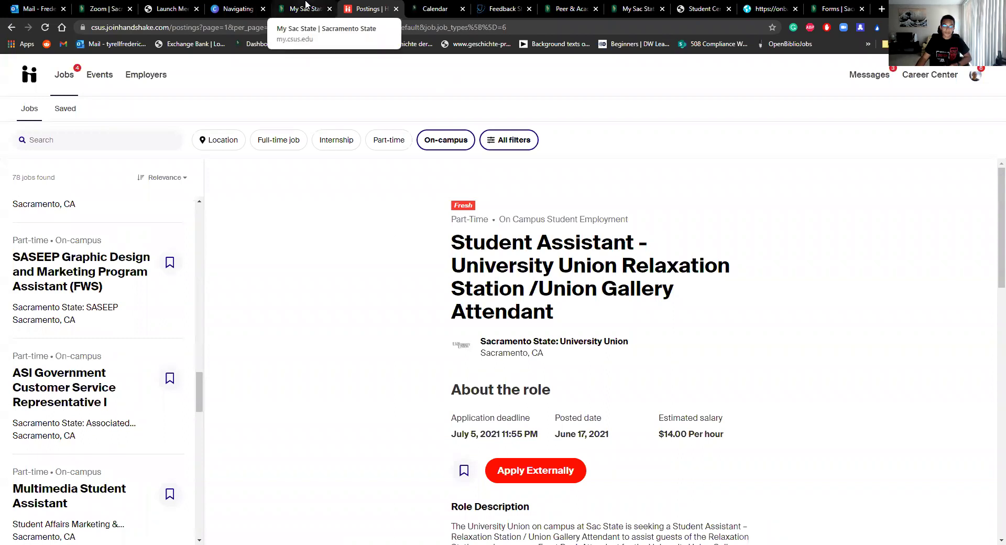
Return to the My Sac State portal, open the textbook purchase page and log in with the saved credentials
left_click(307, 6)
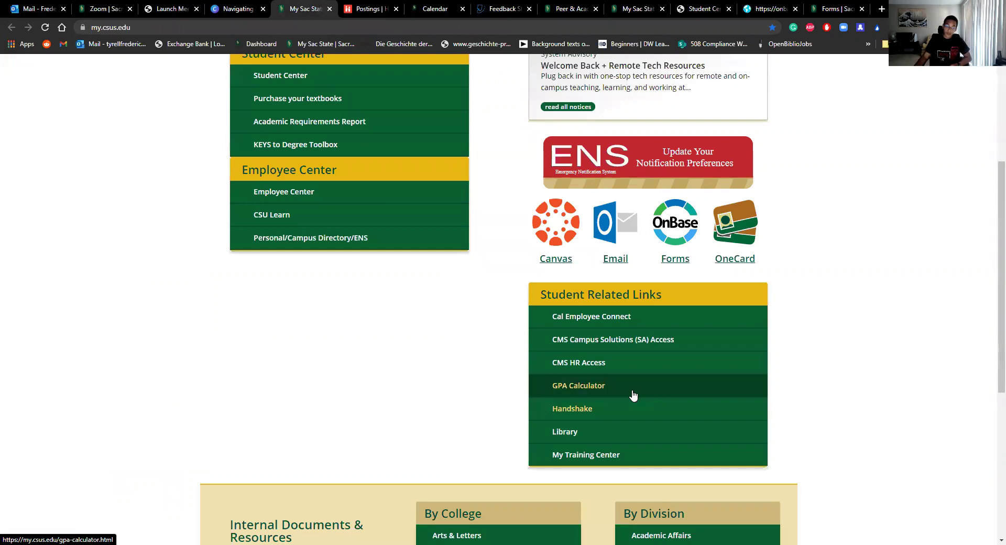
left_click(278, 99)
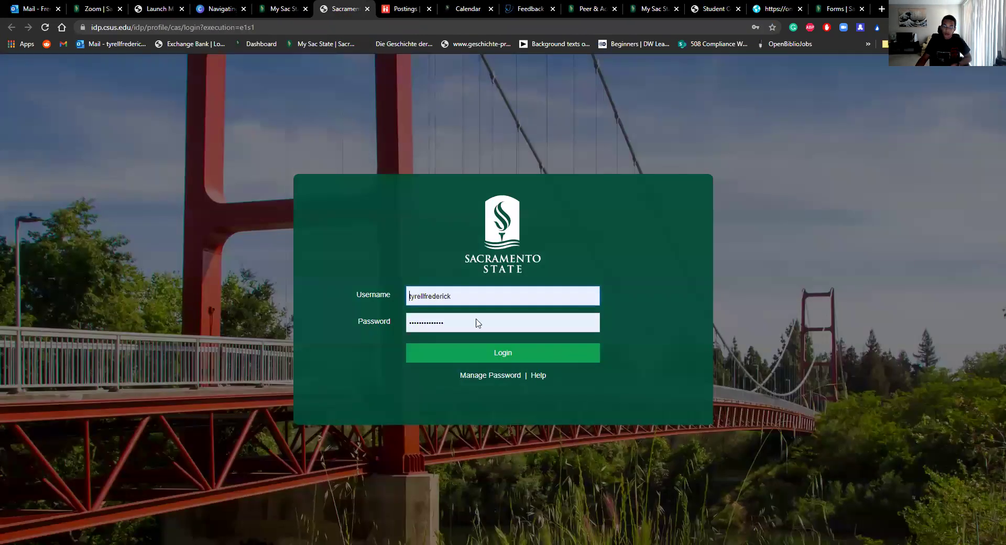
left_click(483, 353)
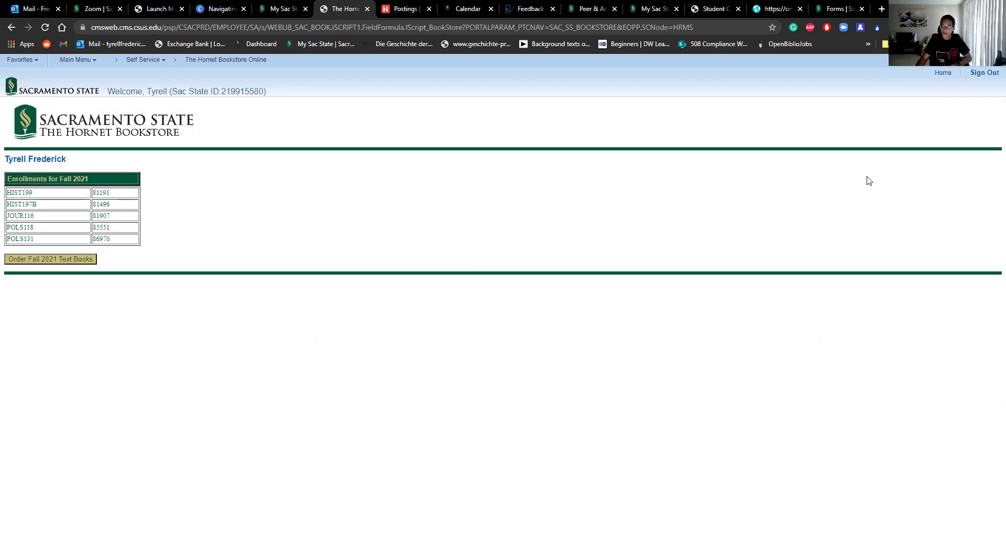
Open the Fall 2021 textbook order in the Hornet Bookstore and examine each course's required materials and rent or buy options
left_click(59, 260)
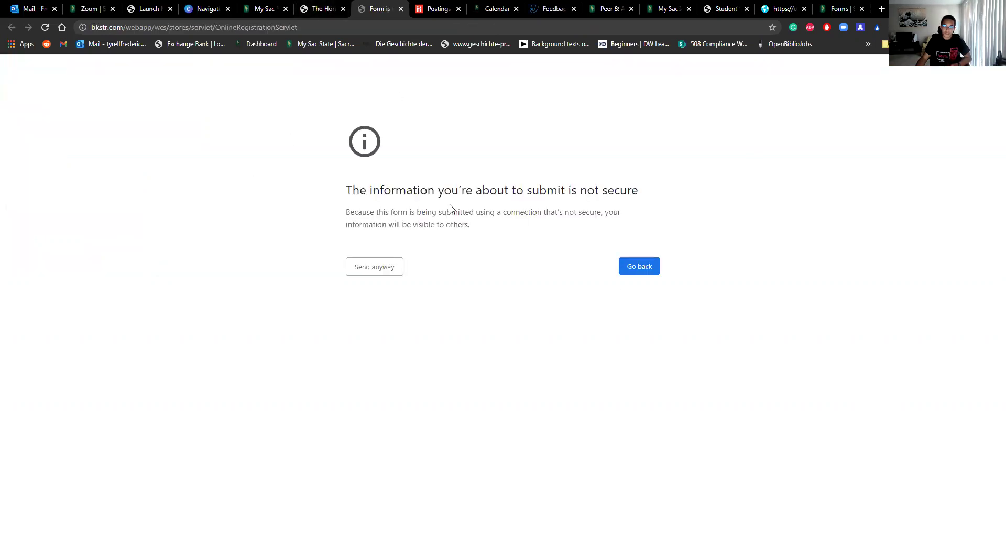
left_click(387, 269)
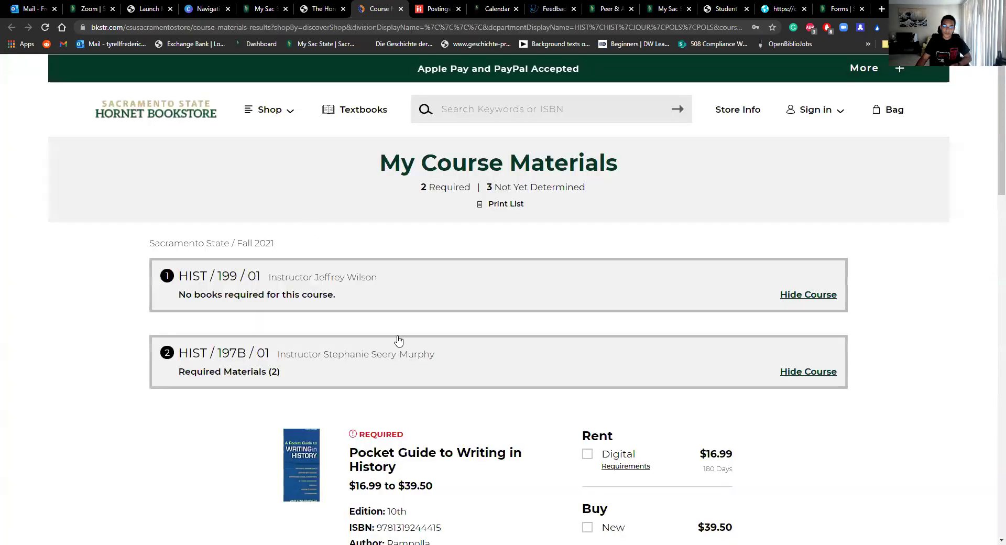
scroll(464, 412, "down", 3)
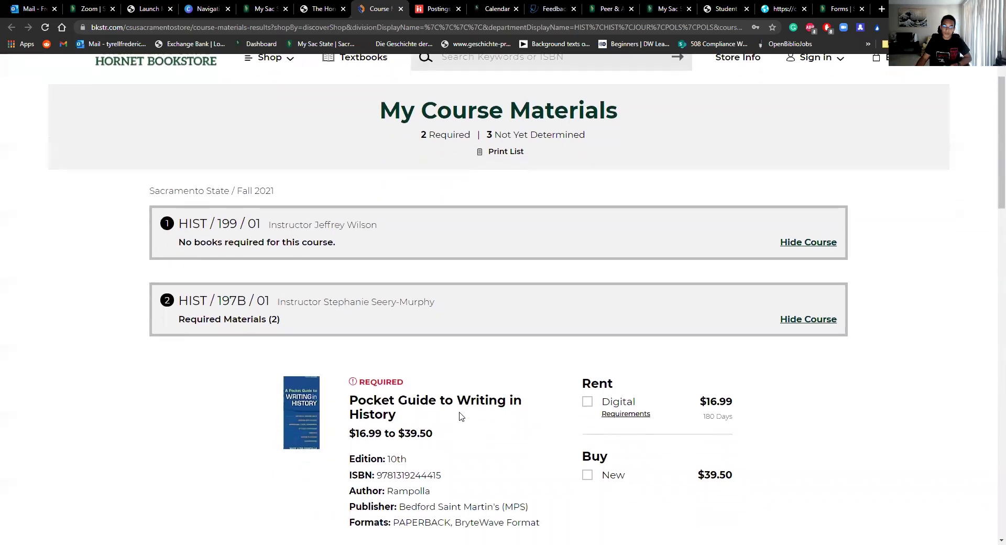
scroll(467, 405, "down", 8)
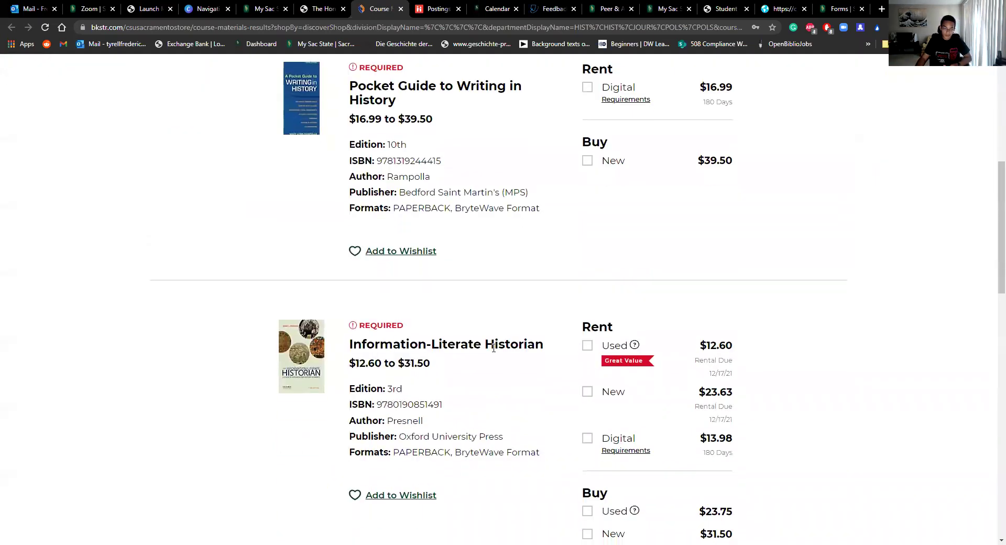
scroll(490, 353, "up", 5)
scroll(485, 353, "down", 2)
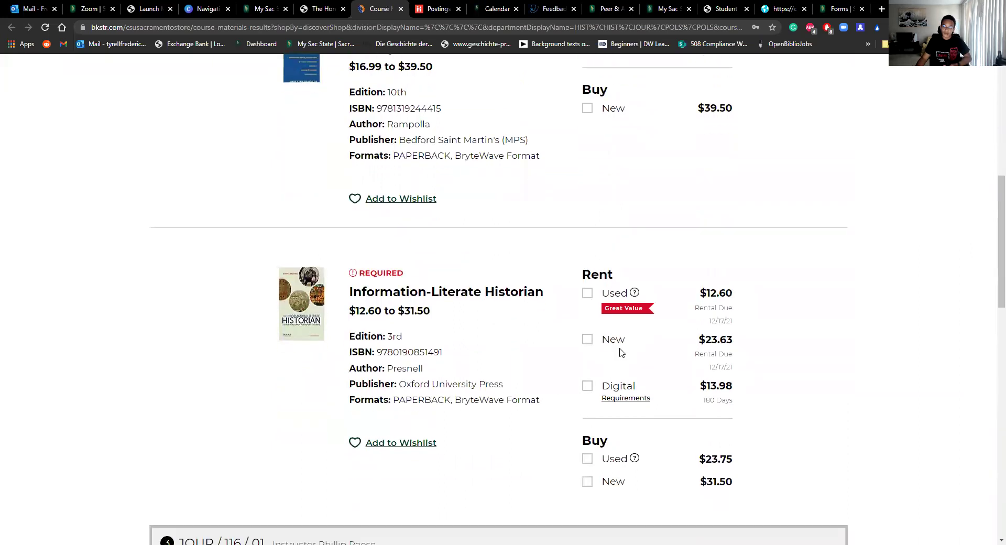
scroll(570, 246, "up", 8)
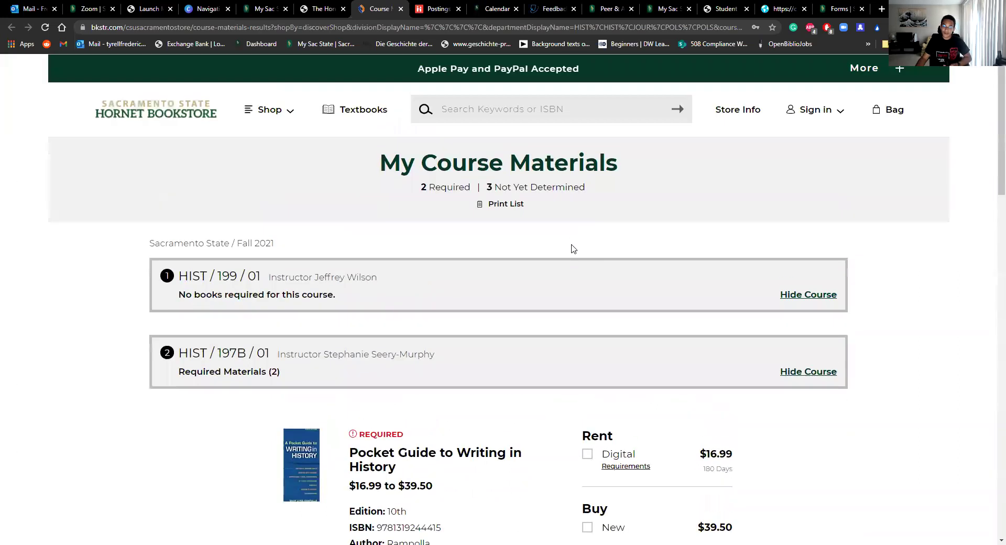
scroll(588, 264, "down", 3)
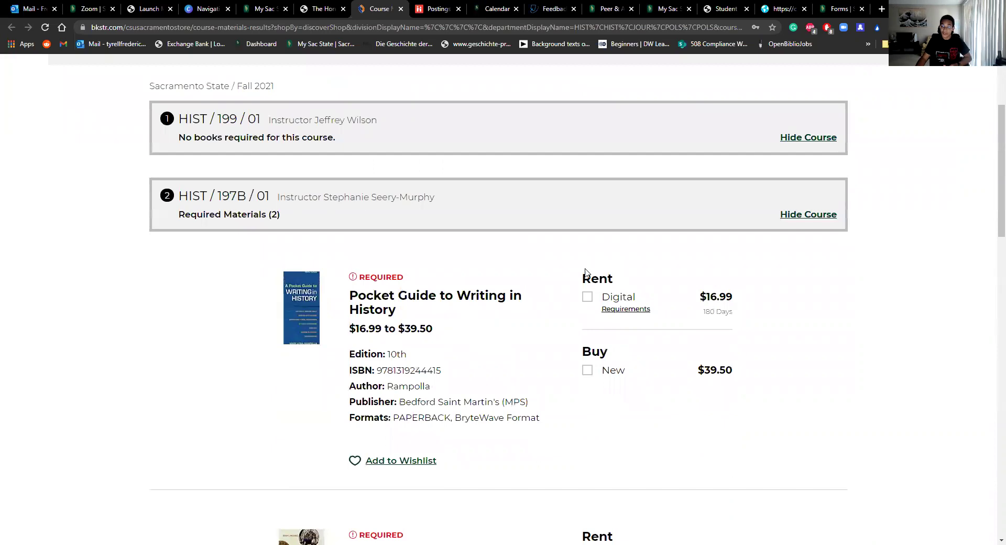
Return to the My Sac State portal and open the University Library website
left_click(318, 5)
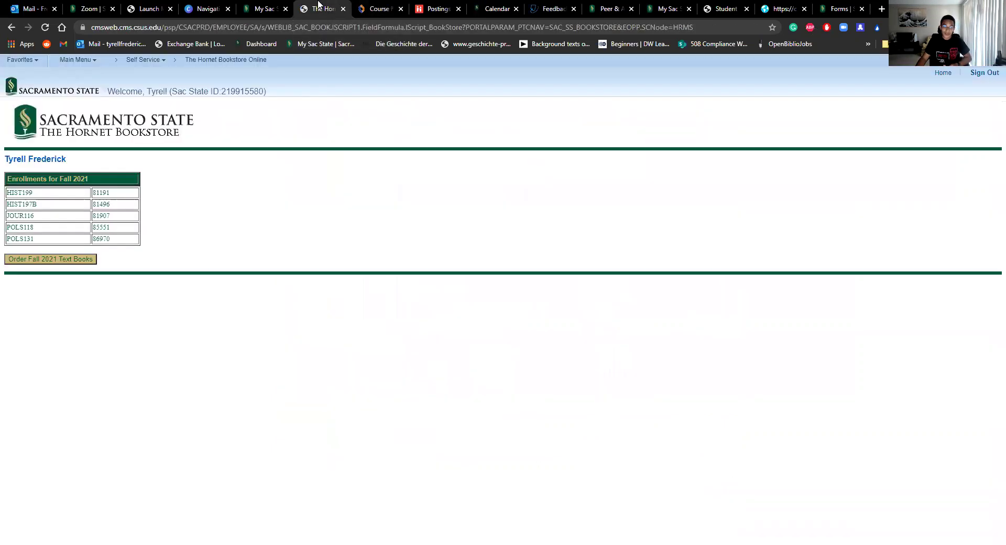
left_click(267, 8)
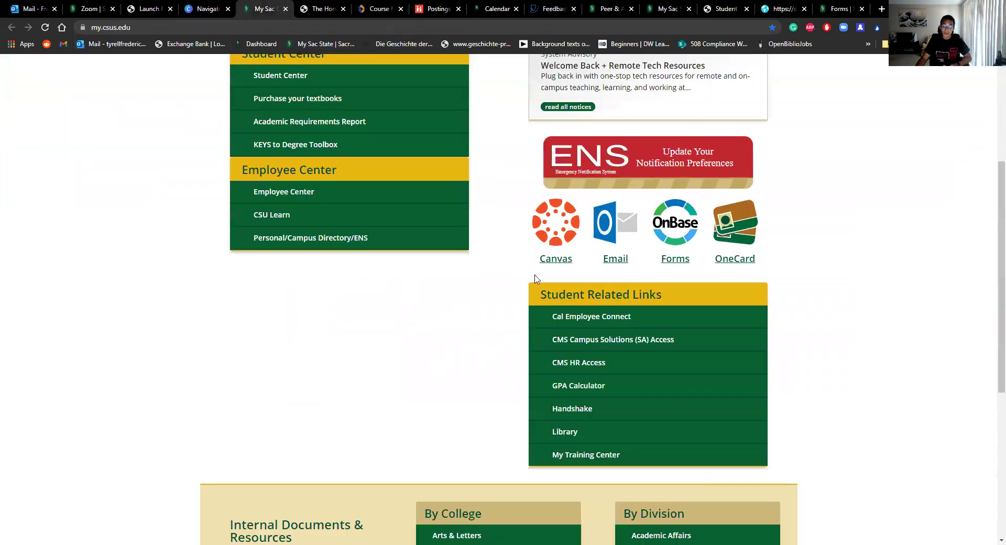
left_click(596, 441)
left_click(406, 280)
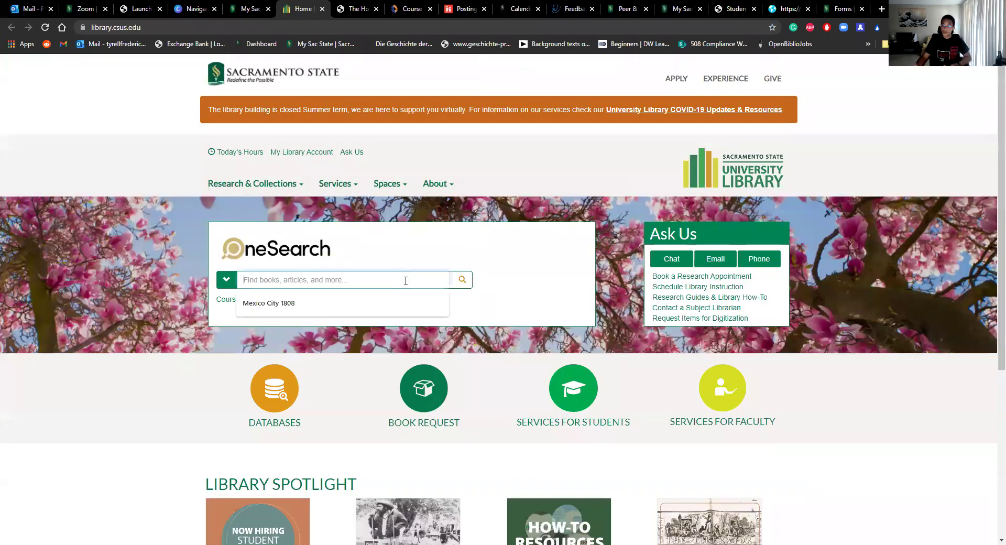
left_click(174, 98)
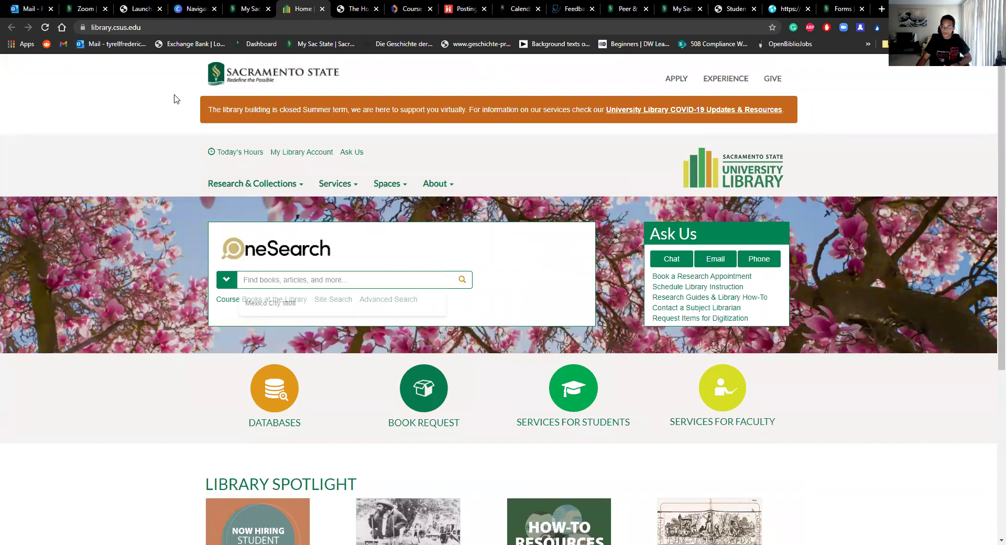
Search the library's OneSearch catalog for "Mexico City 1808"
left_click(322, 281)
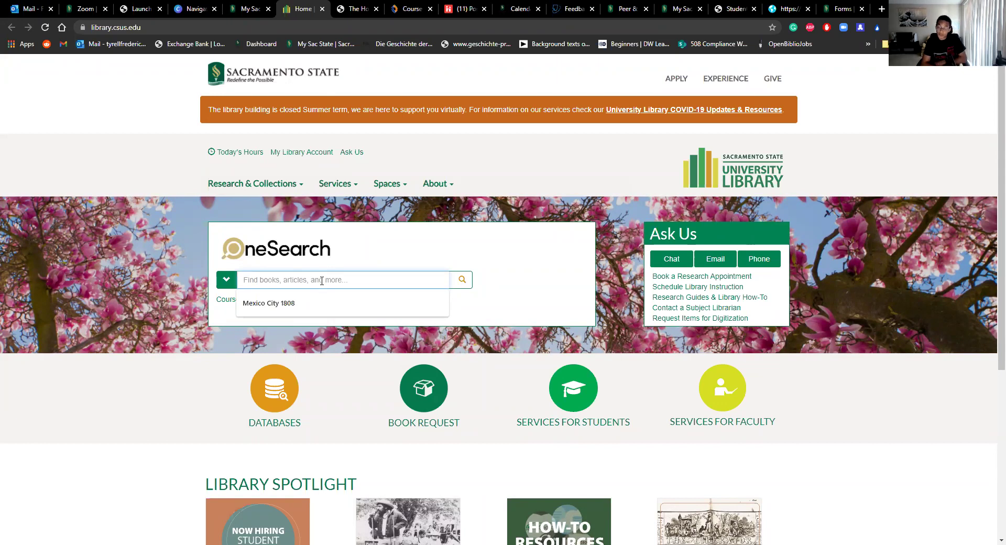
left_click(404, 301)
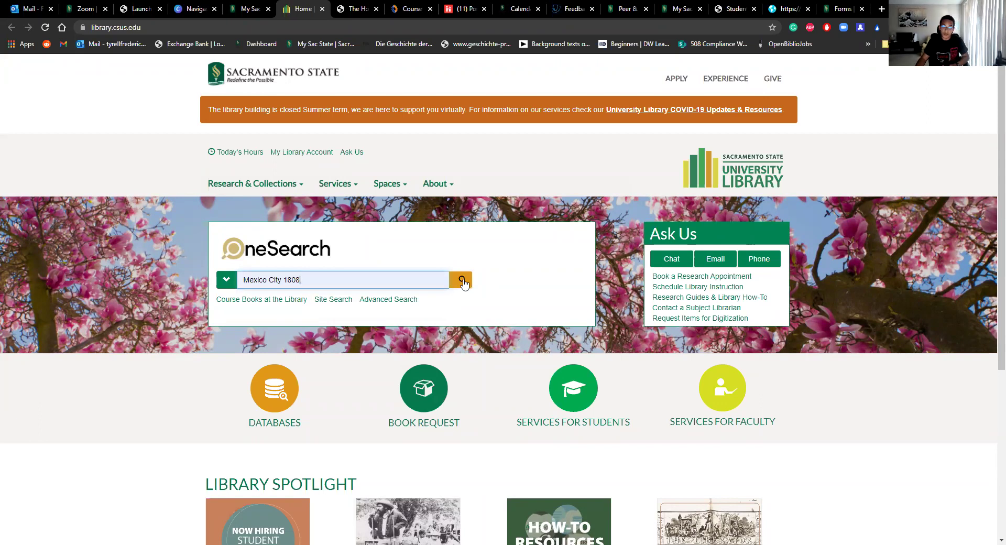
left_click(462, 281)
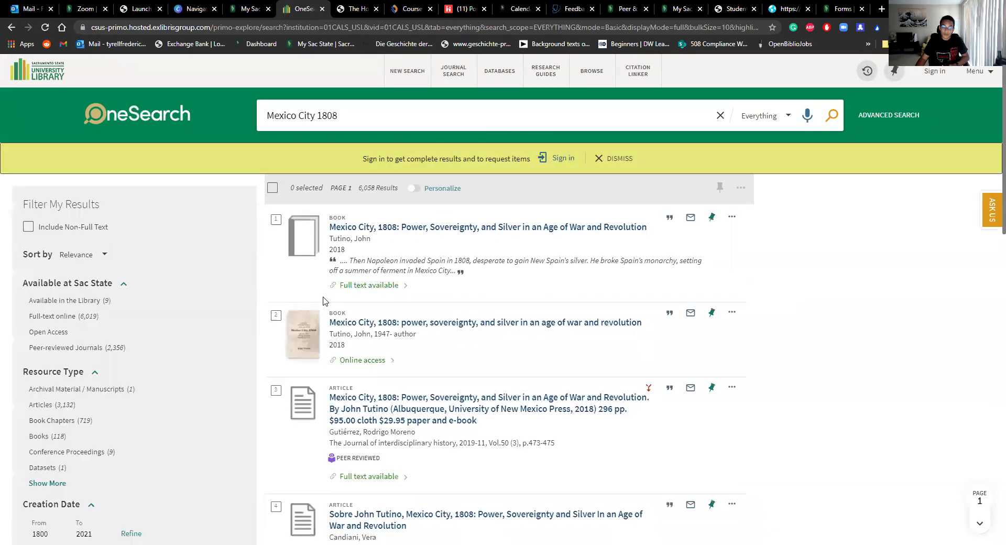
View the online-access book "Mexico City, 1808" and its Ebook Central full text, and return to the OneSearch results
left_click(414, 323)
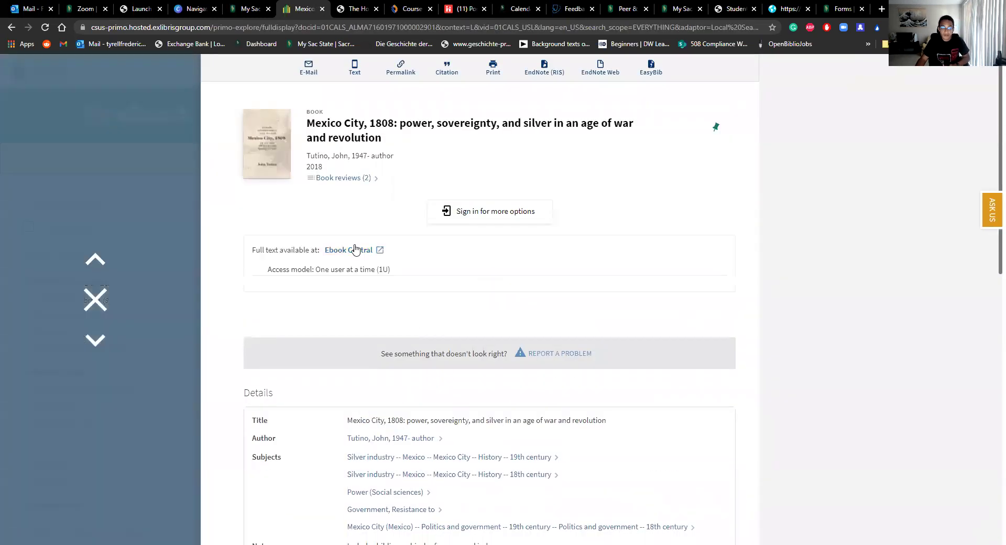
left_click(355, 250)
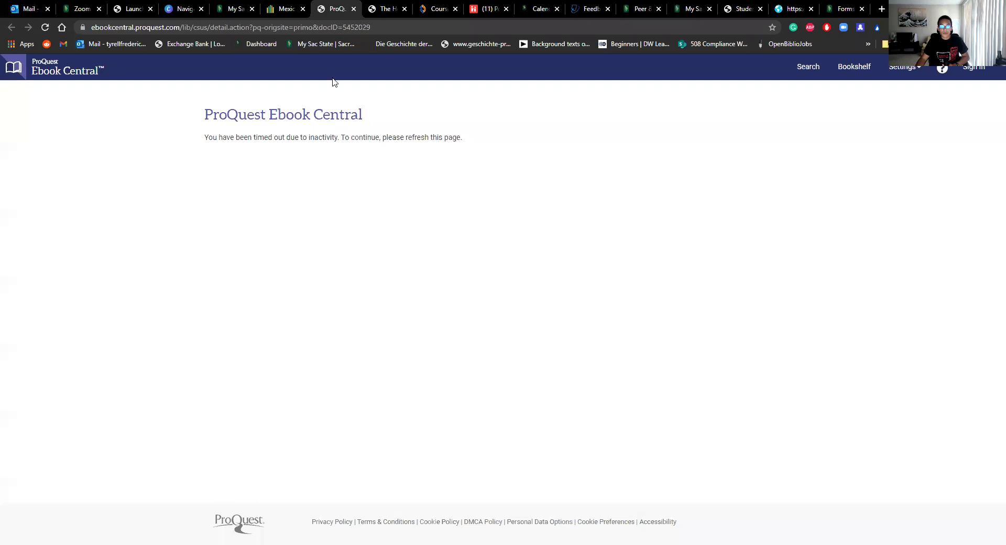
left_click(286, 9)
key("Escape")
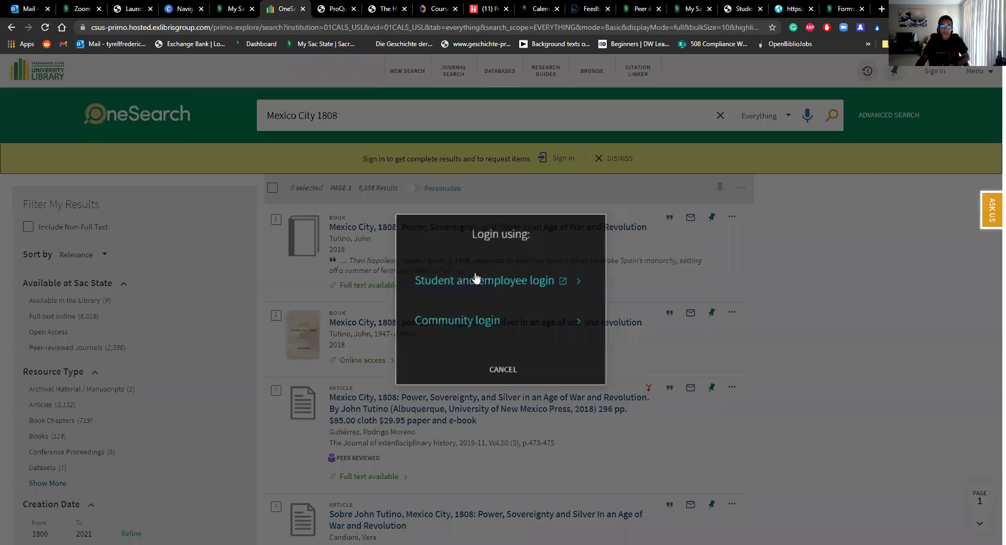
Sign in to OneSearch with the student and employee login and open the "Mexico City, 1808" ebook for online reading in Ebook Central
left_click(491, 275)
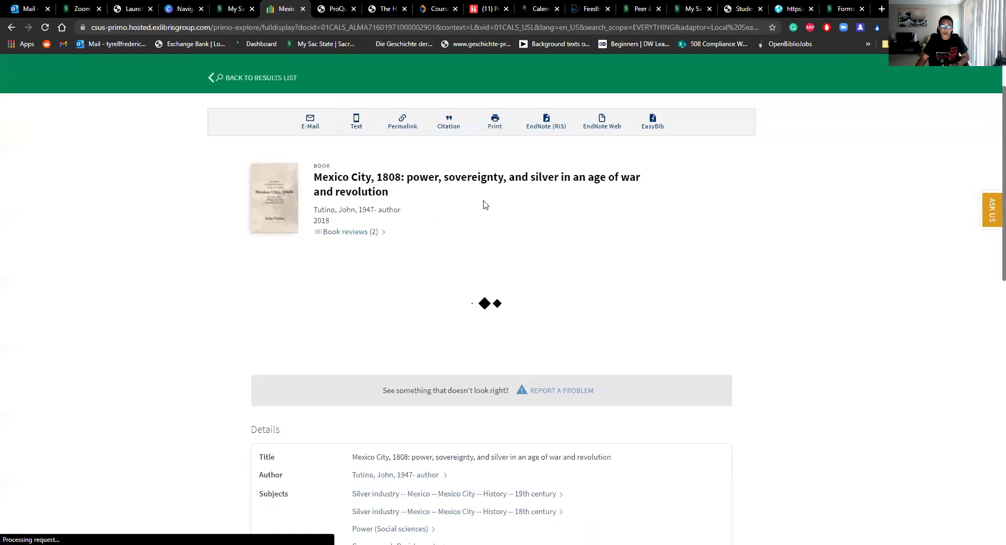
left_click(367, 198)
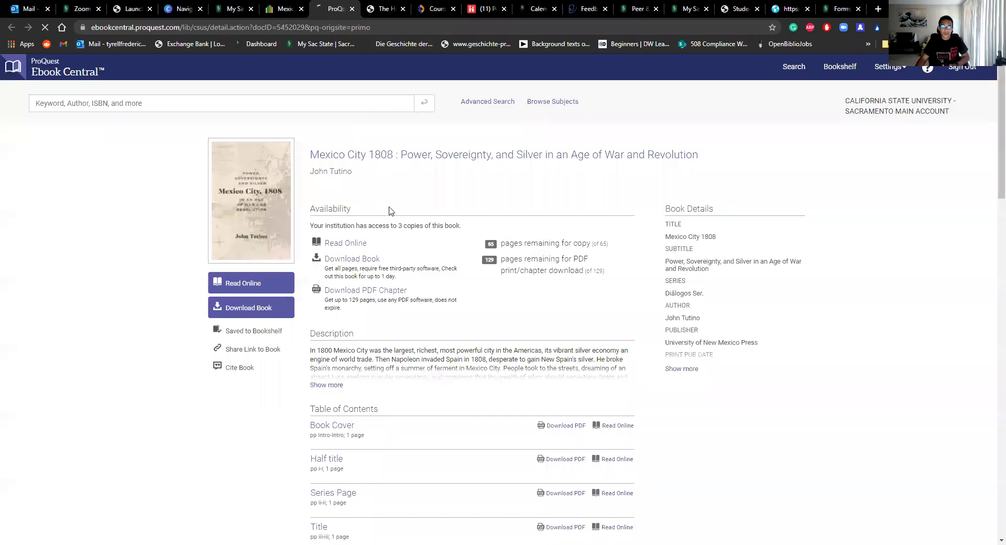
left_click(359, 245)
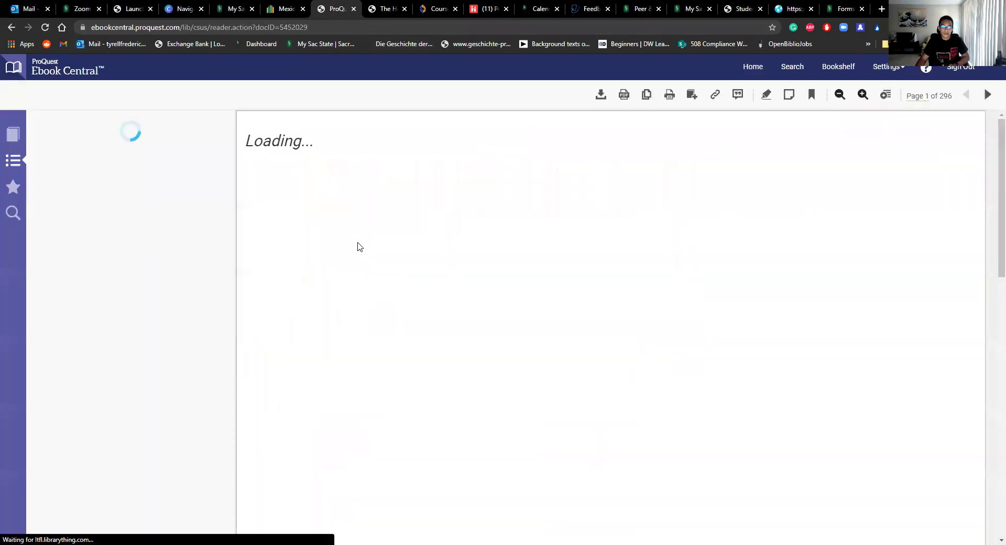
Examine the ebook's table of contents and its opening pages through the copyright page
scroll(624, 315, "down", 5)
scroll(624, 315, "down", 2)
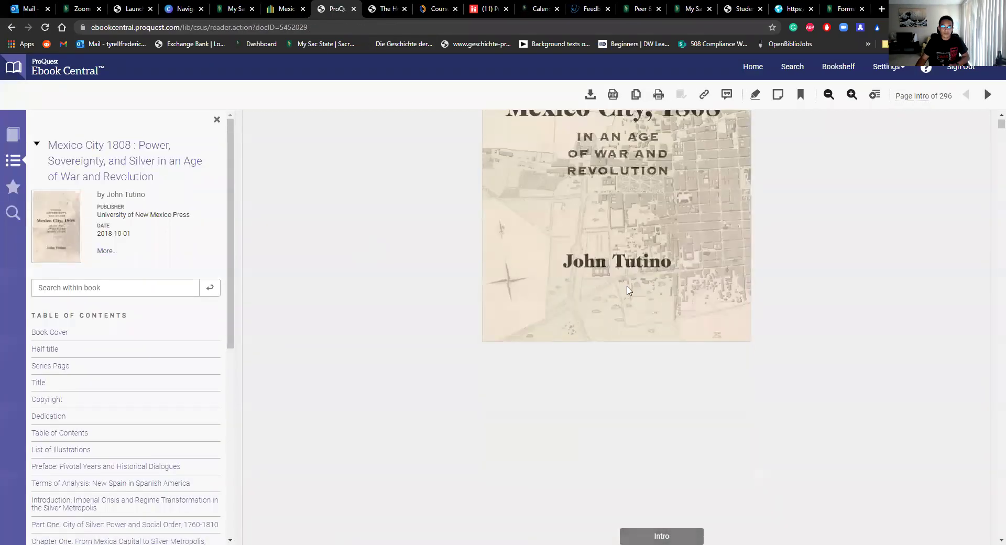
scroll(115, 377, "down", 6)
scroll(103, 446, "down", 1)
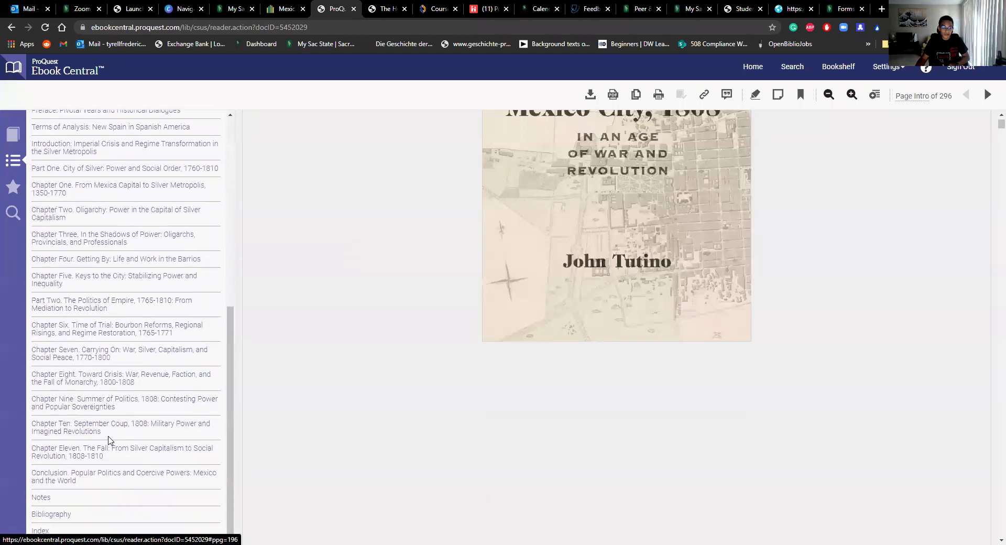
scroll(552, 332, "down", 3)
scroll(536, 351, "down", 6)
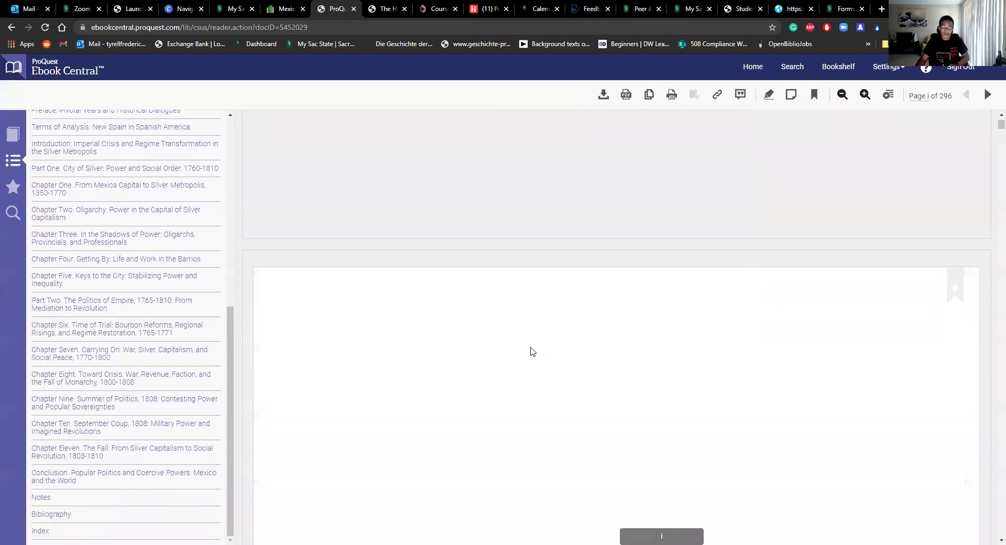
scroll(535, 342, "down", 10)
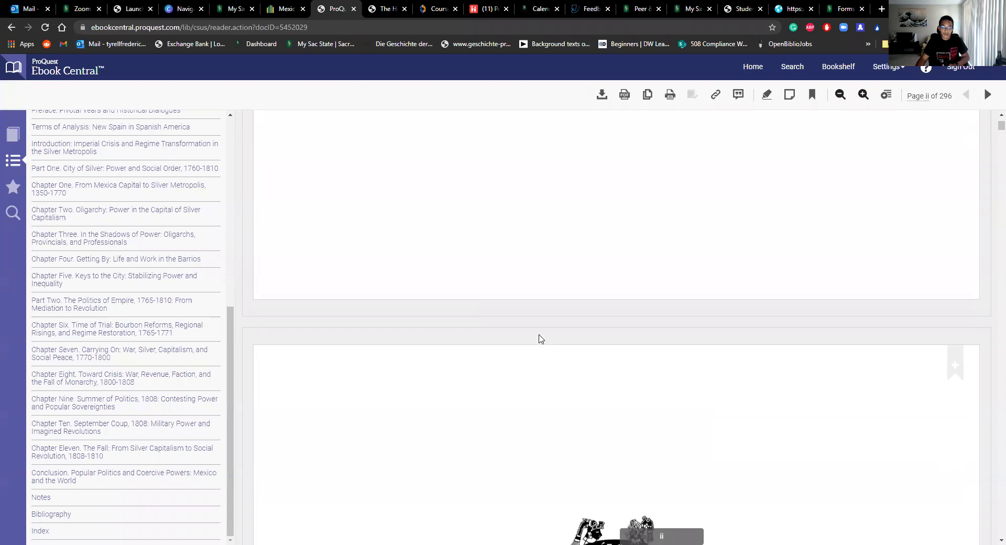
scroll(555, 334, "down", 10)
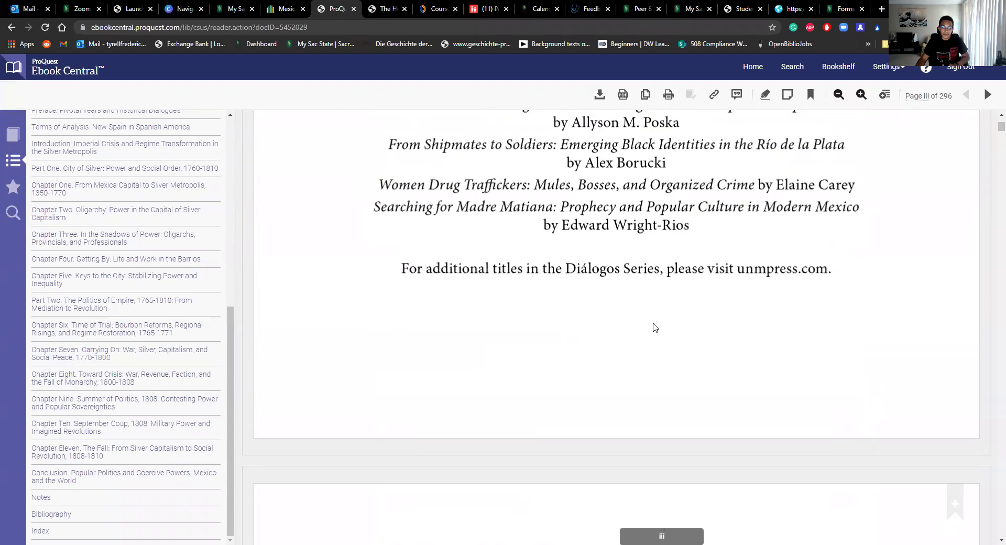
scroll(665, 323, "down", 10)
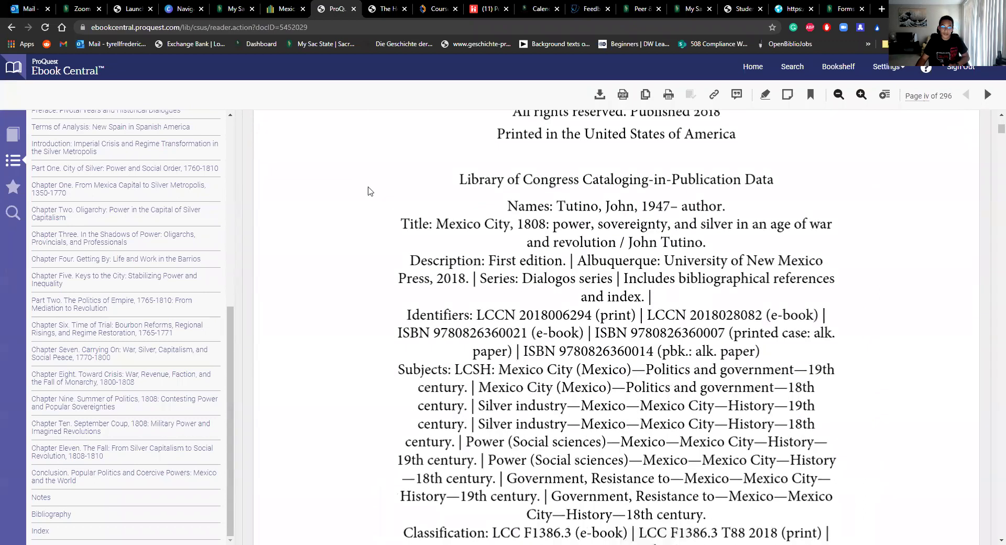
Leave the ebook reader and go back to the University Library home page from the book's OneSearch record
left_click(286, 6)
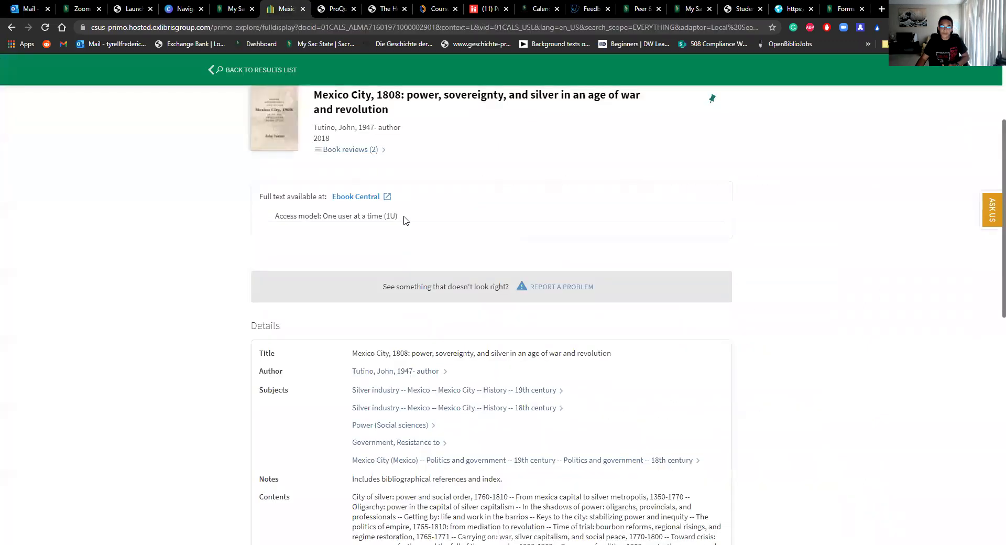
scroll(406, 220, "up", 3)
left_click(233, 8)
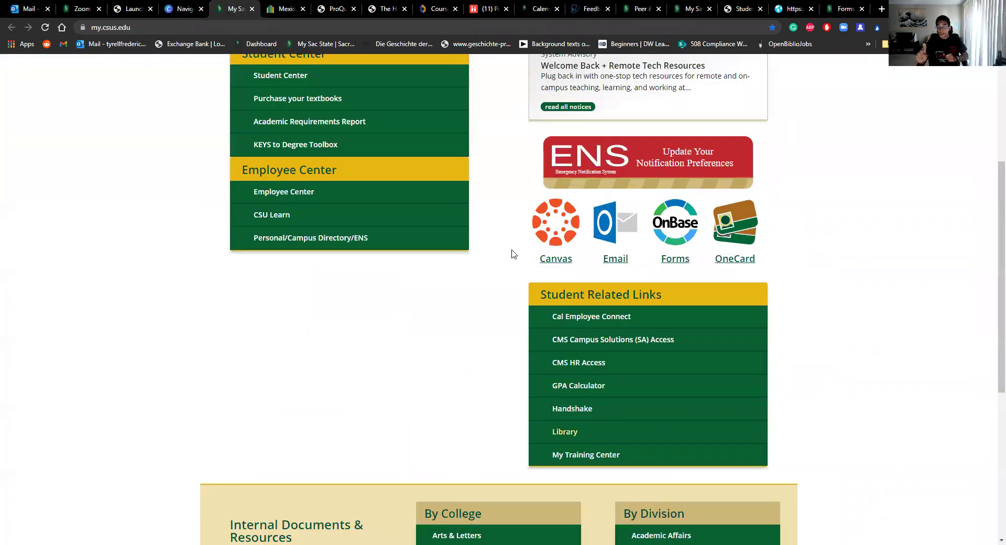
left_click(286, 9)
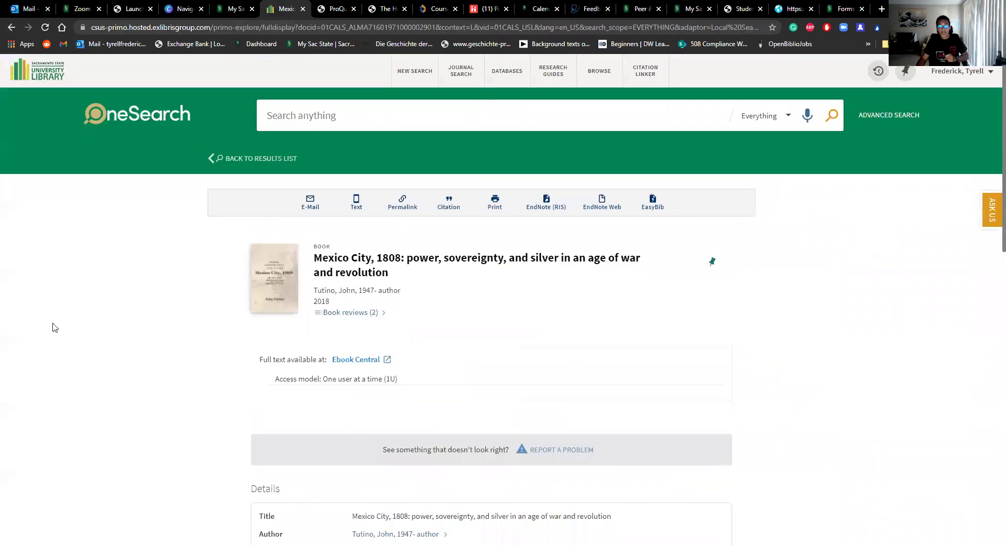
left_click(17, 77)
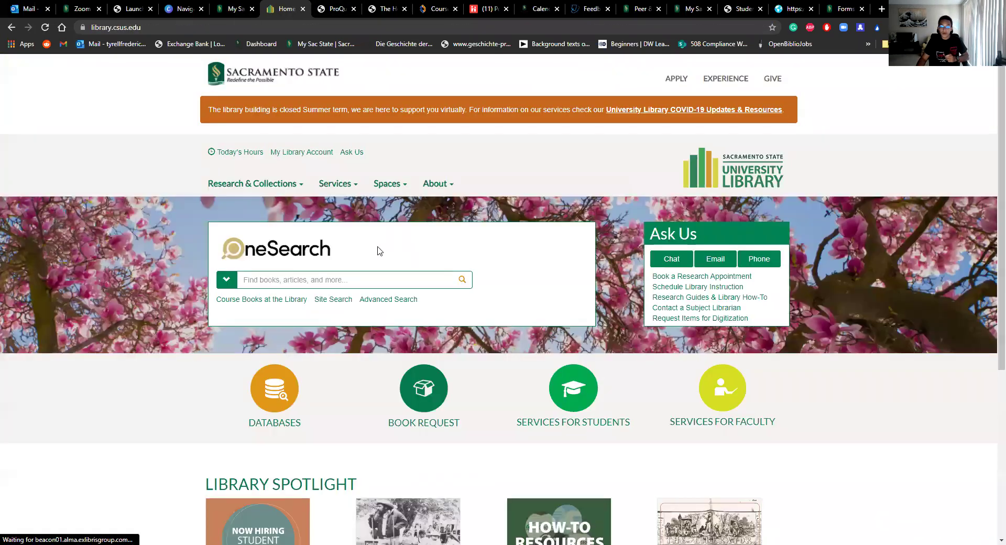
Search the library's OneSearch catalog for "Panzram papers"
left_click(334, 276)
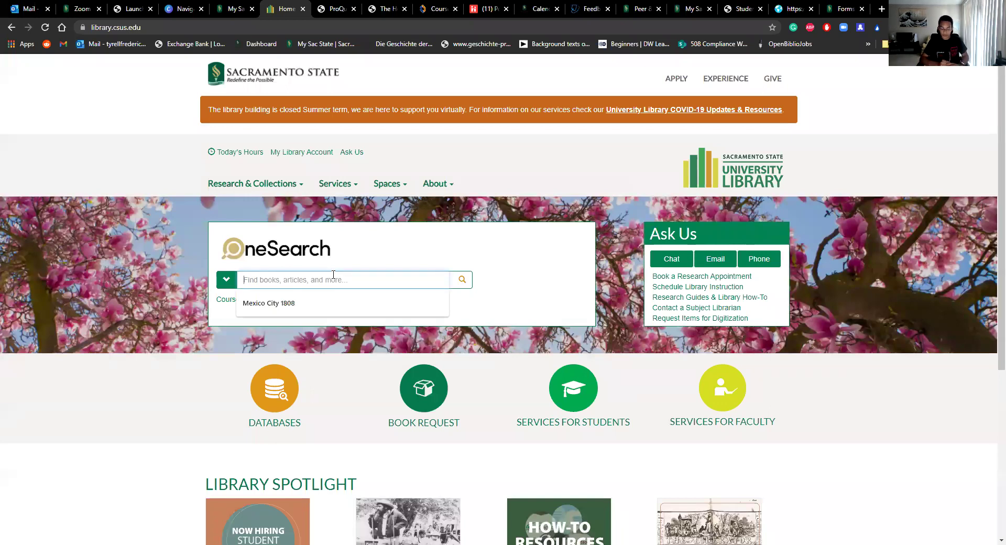
type("P")
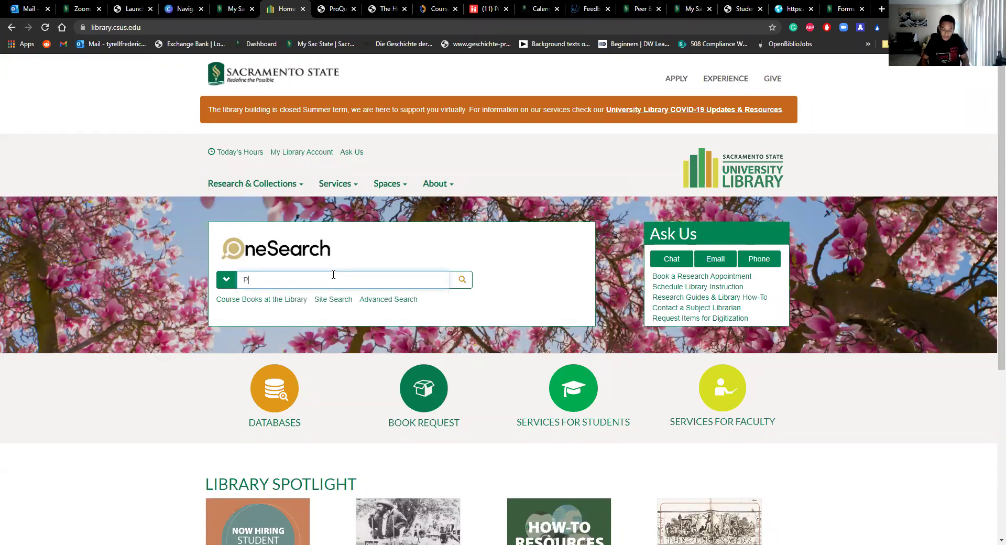
type("anzram papers")
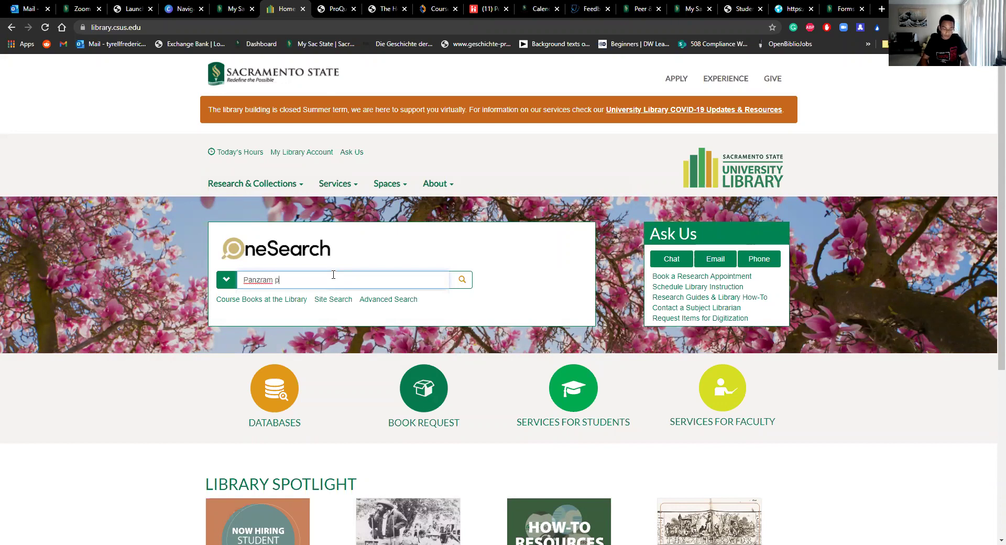
key("Return")
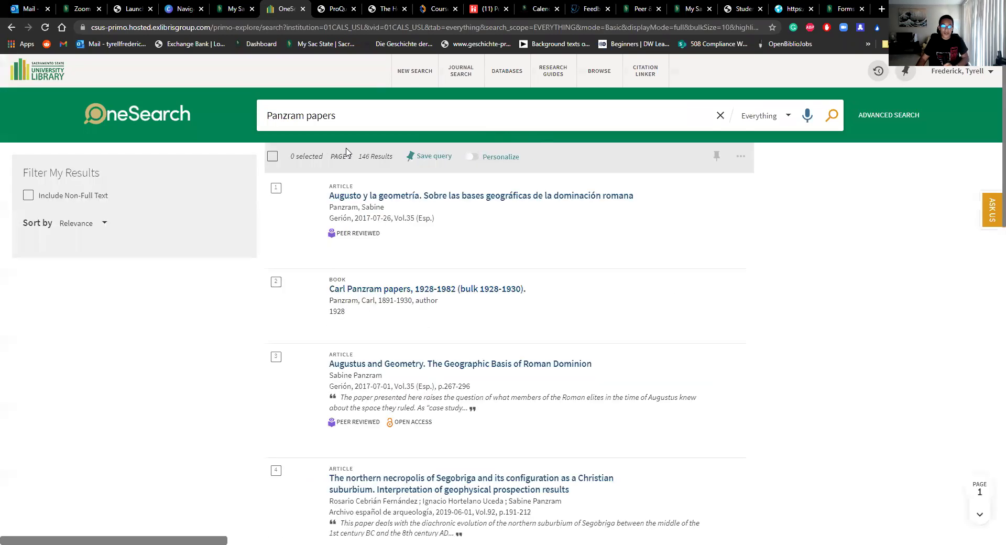
Open the "Carl Panzram papers, 1928-1982" record and examine its availability and details
left_click(429, 289)
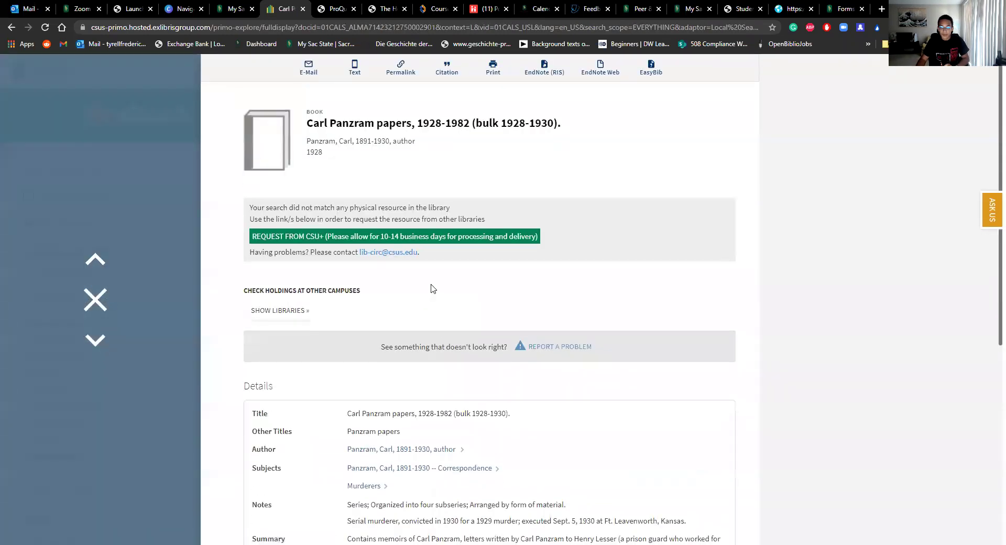
scroll(431, 287, "down", 6)
scroll(433, 284, "up", 6)
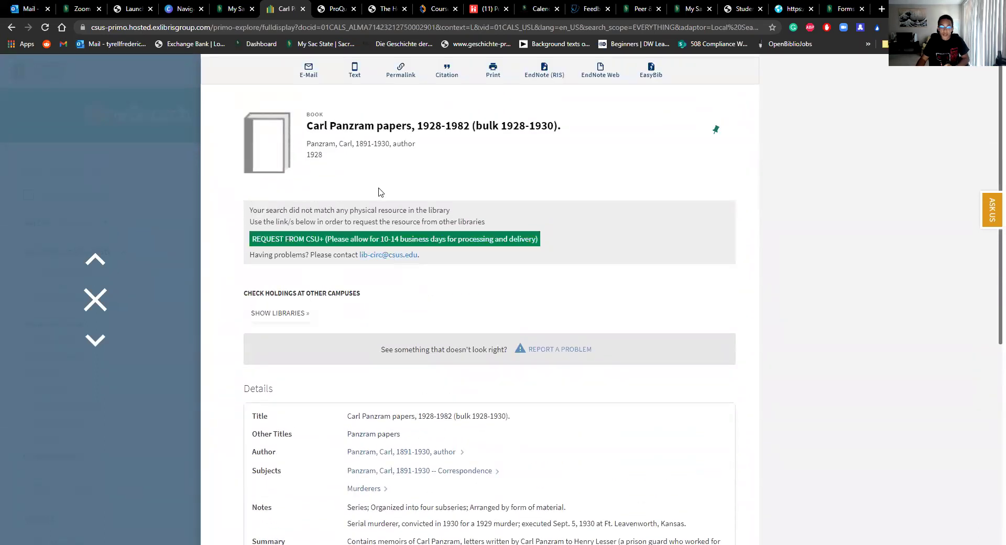
Open the CSU+ request form for the Carl Panzram papers and set the pickup/delivery location to Home Address
left_click(375, 241)
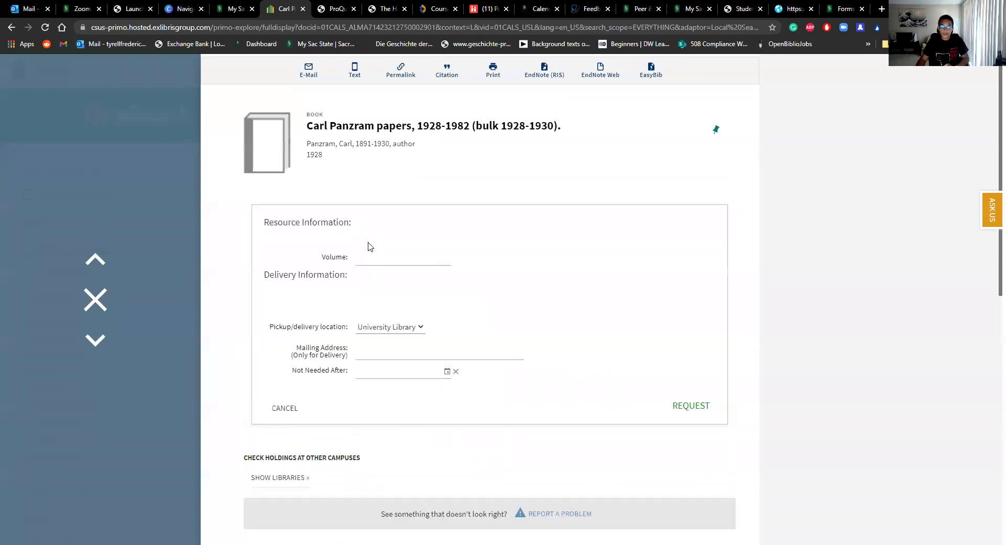
left_click(422, 329)
left_click(422, 329)
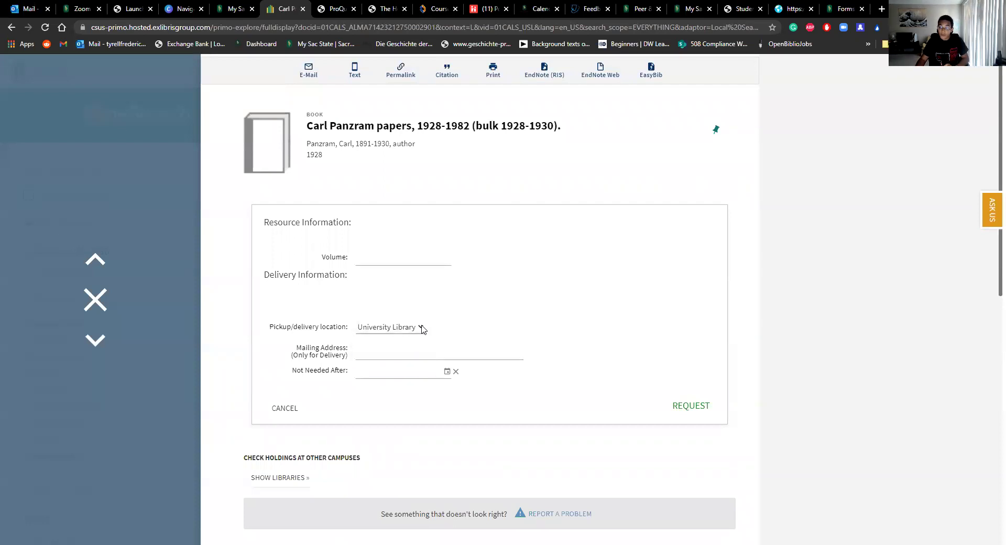
left_click(422, 329)
left_click(411, 348)
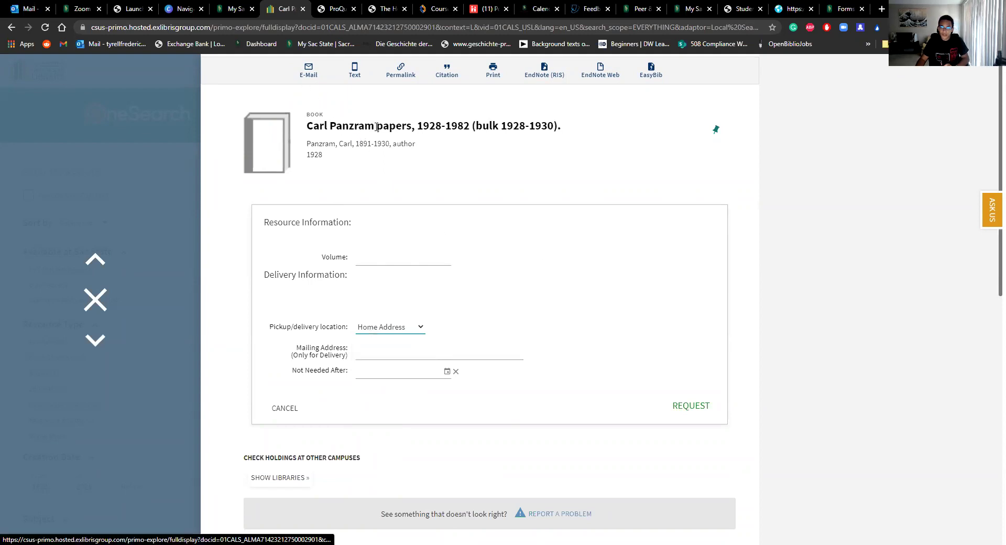
Return to the My Sac State portal and open the Student Center
left_click(235, 5)
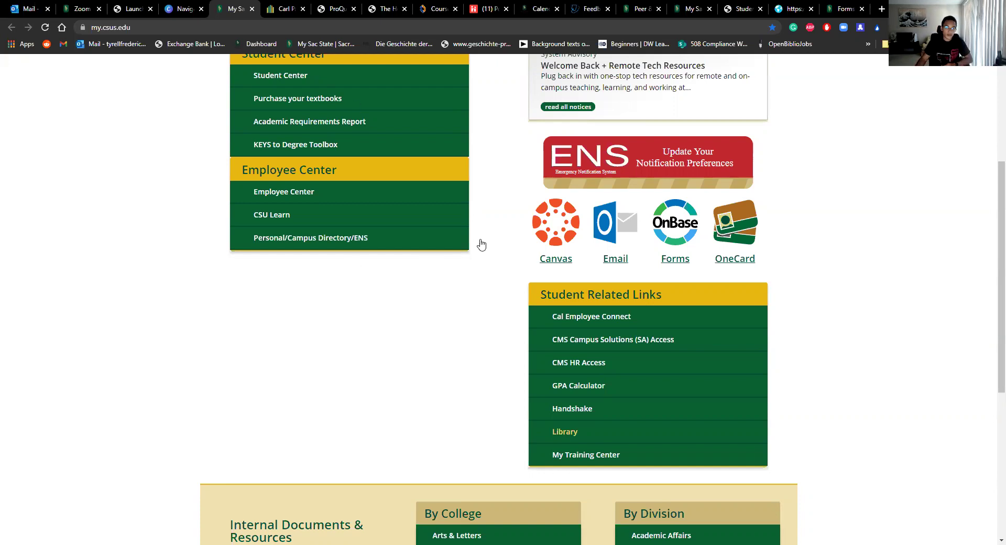
scroll(489, 194, "up", 2)
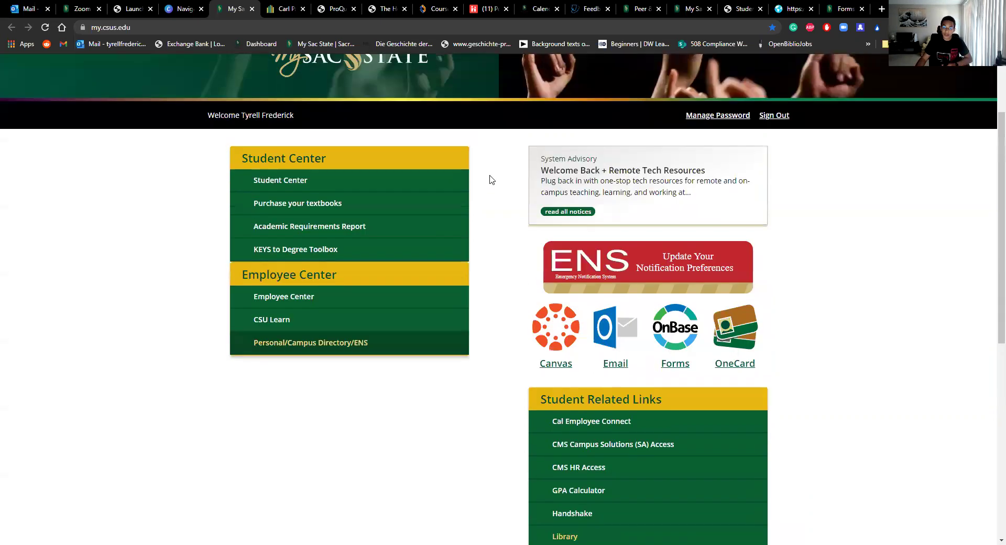
left_click(291, 184)
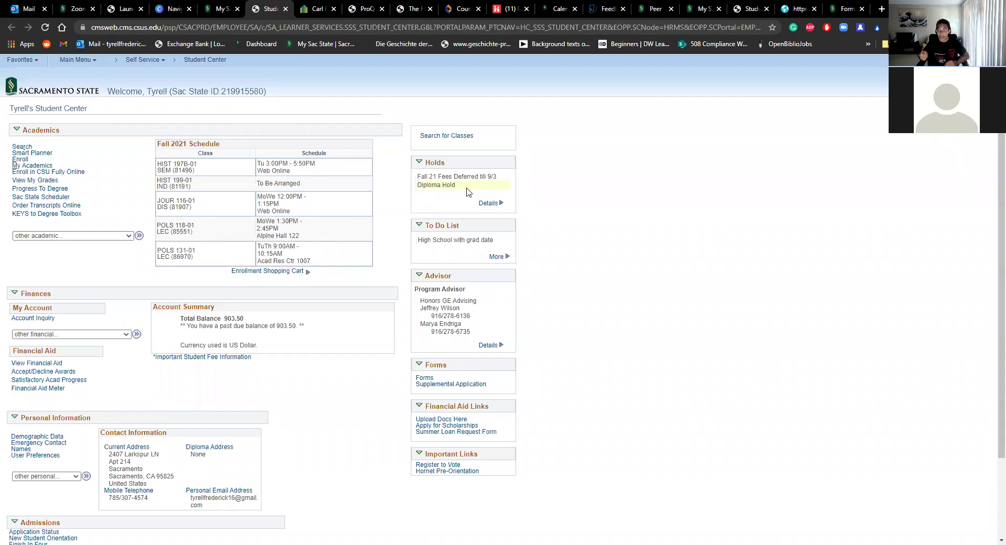
Start enrolling in Fall 2021 classes and search for undergraduate classes with the subject BIO (Biological Sciences)
left_click(20, 159)
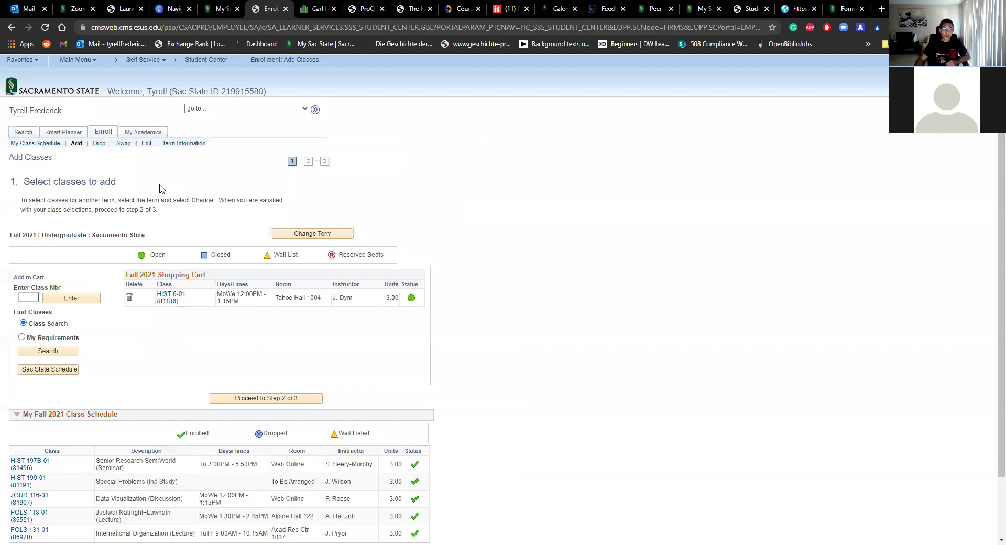
left_click(59, 351)
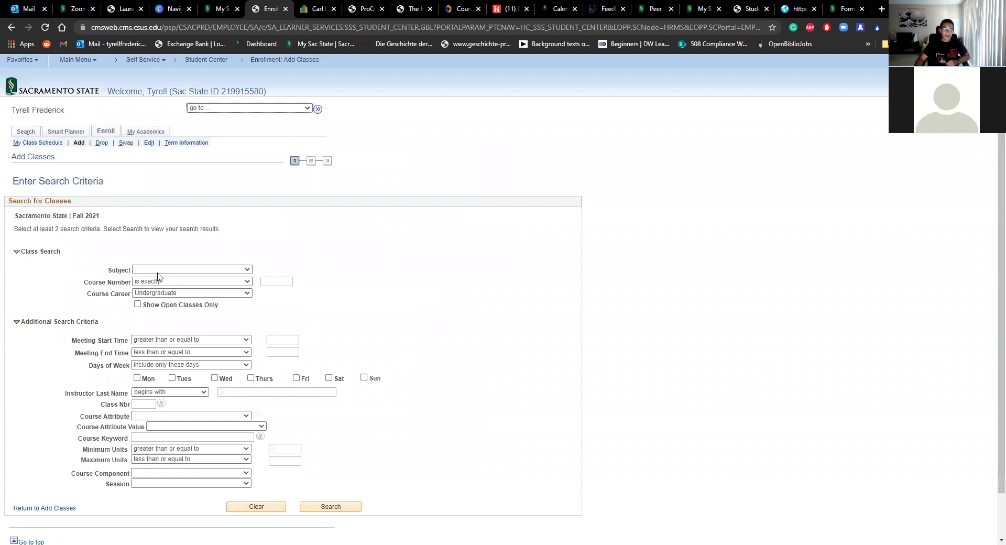
left_click(163, 271)
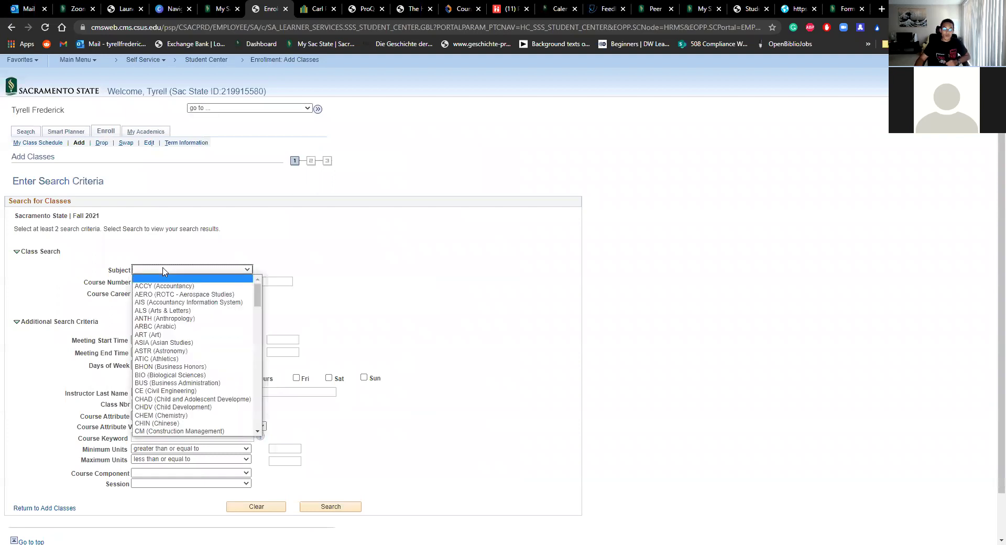
left_click(183, 377)
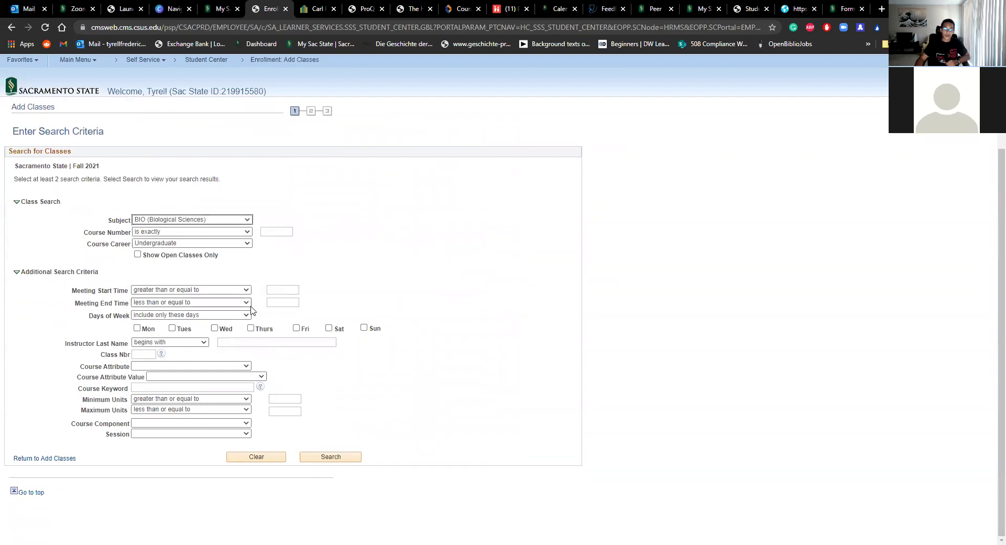
left_click(219, 231)
scroll(293, 367, "down", 2)
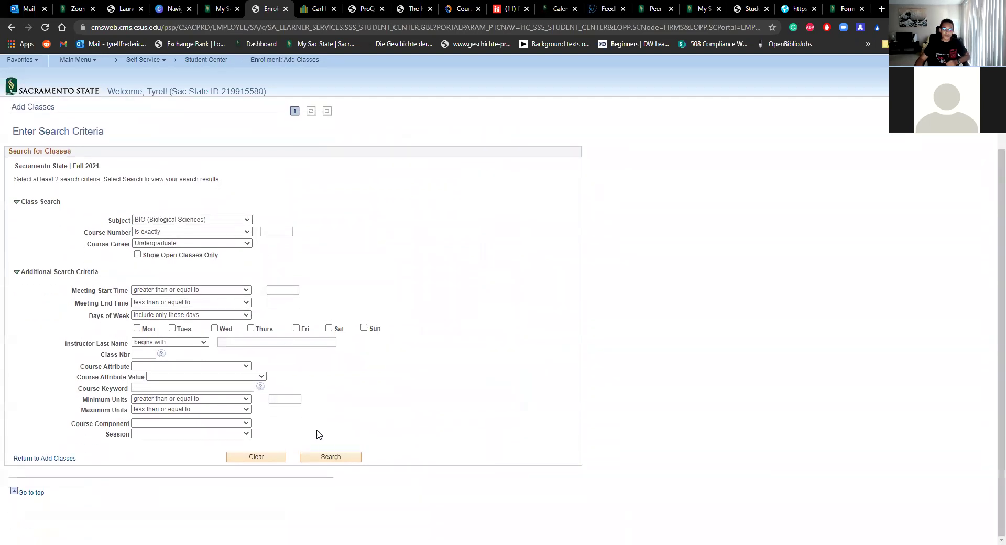
left_click(325, 458)
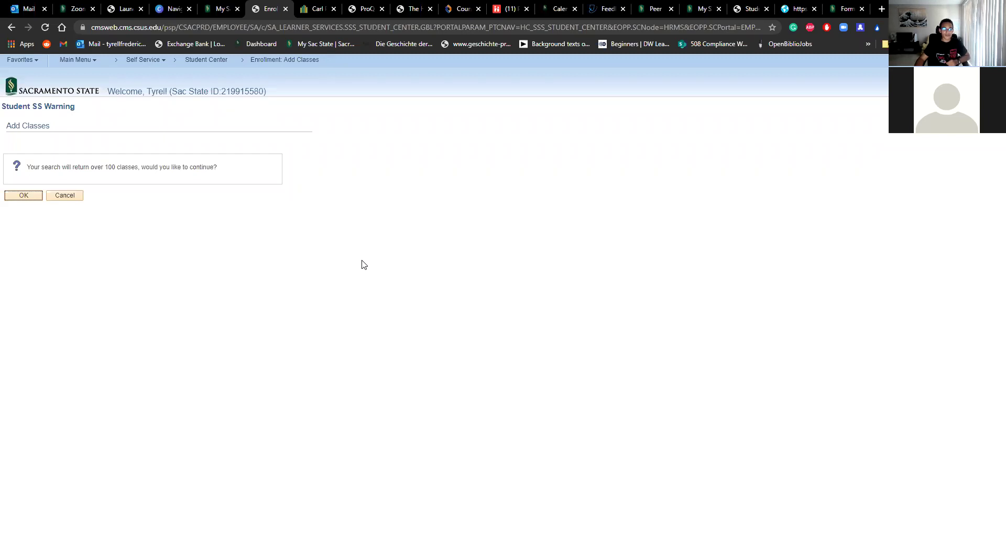
Examine the BIO 1 sections in the class search results, including their attributes, instruction mode and status
scroll(280, 419, "down", 2)
scroll(325, 416, "down", 2)
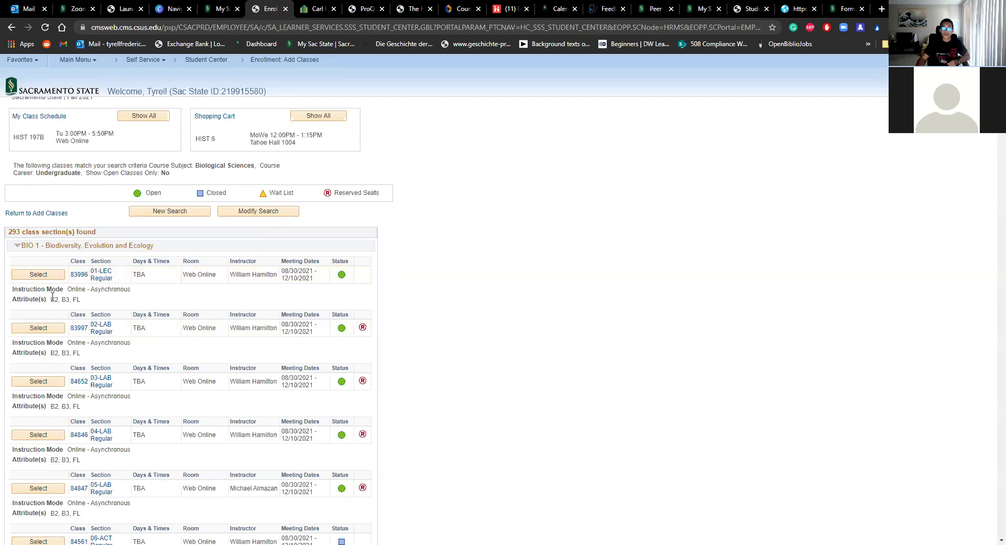
left_click_drag(61, 298, 67, 299)
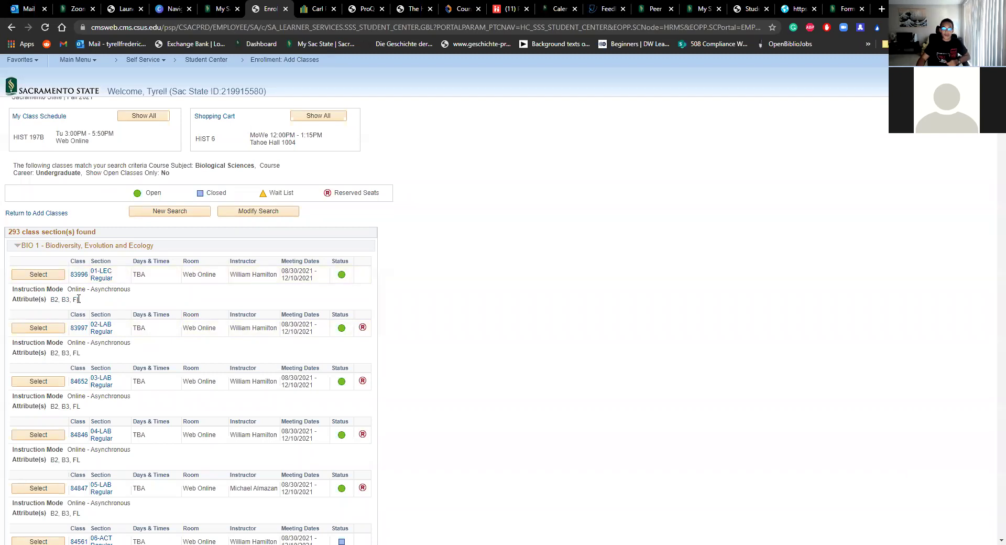
left_click(82, 301)
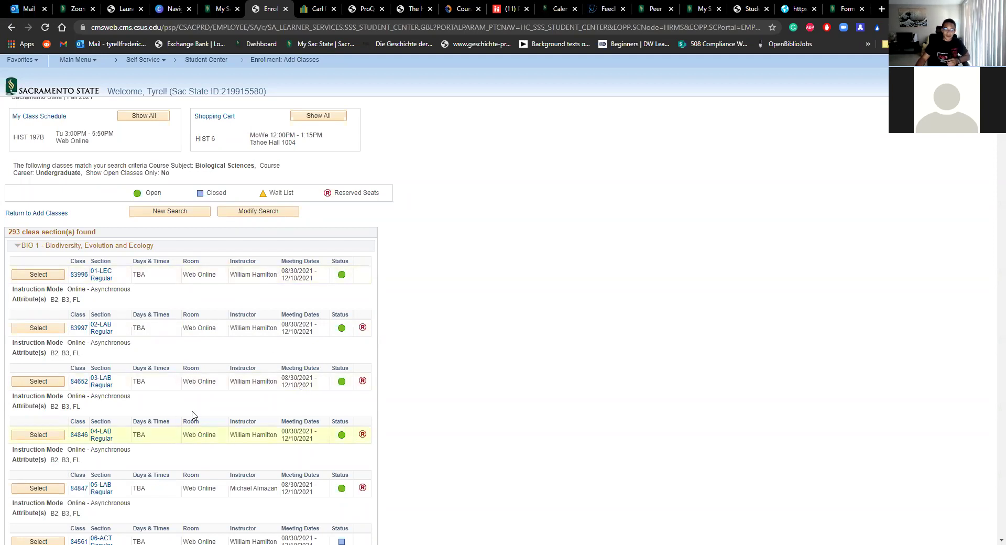
scroll(195, 415, "down", 1)
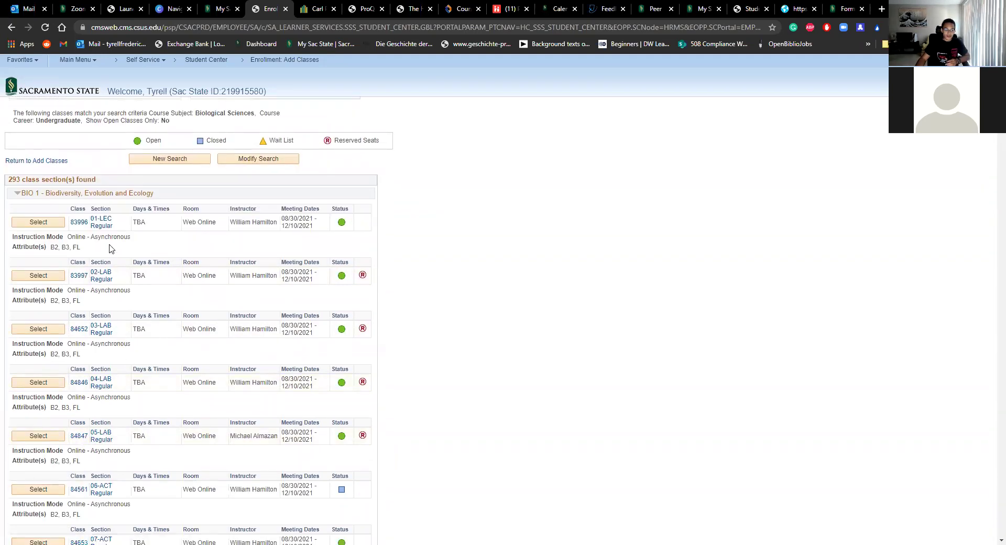
Review the instruction modes and the open, closed and reserved-seat statuses down the list of BIO 1 sections
left_click_drag(127, 236, 11, 237)
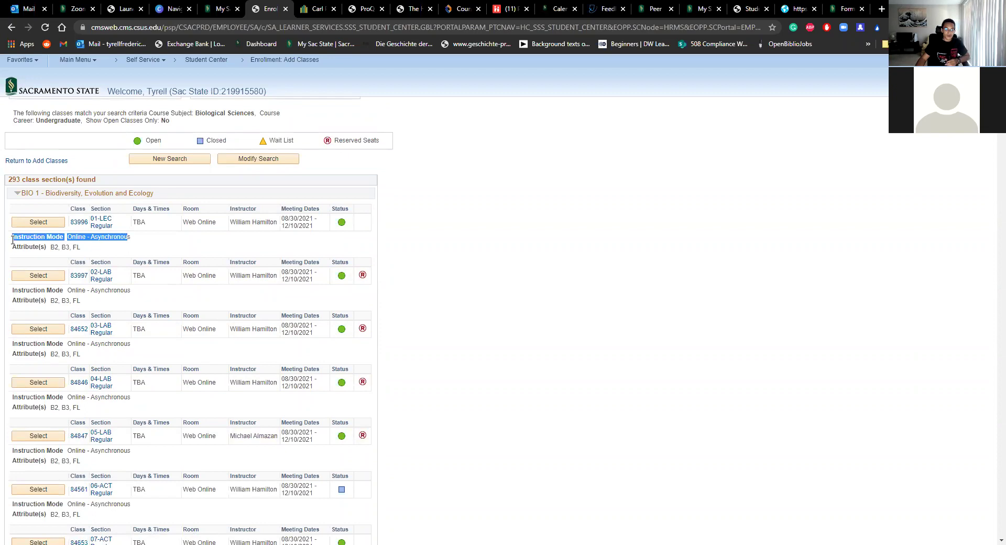
left_click(195, 245)
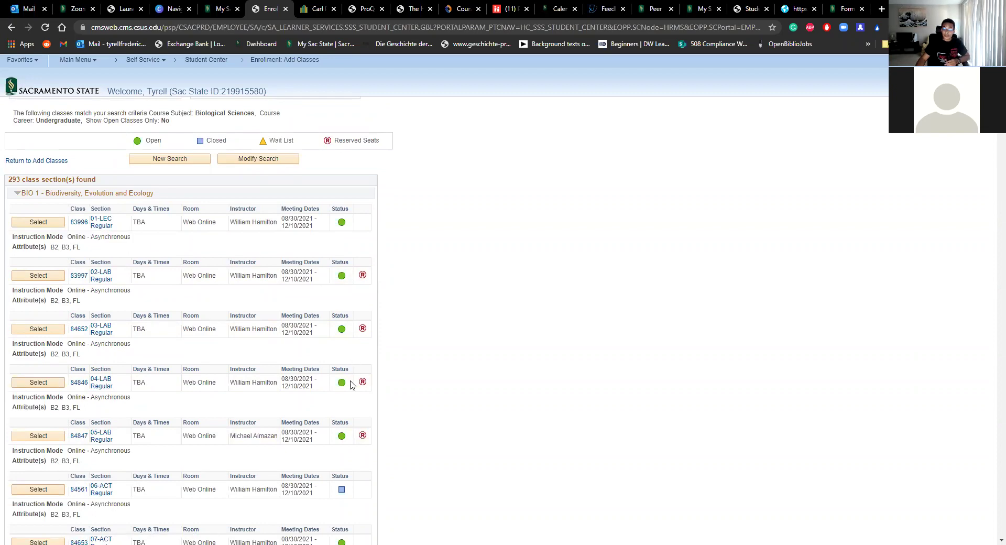
scroll(444, 276, "up", 2)
scroll(444, 275, "up", 1)
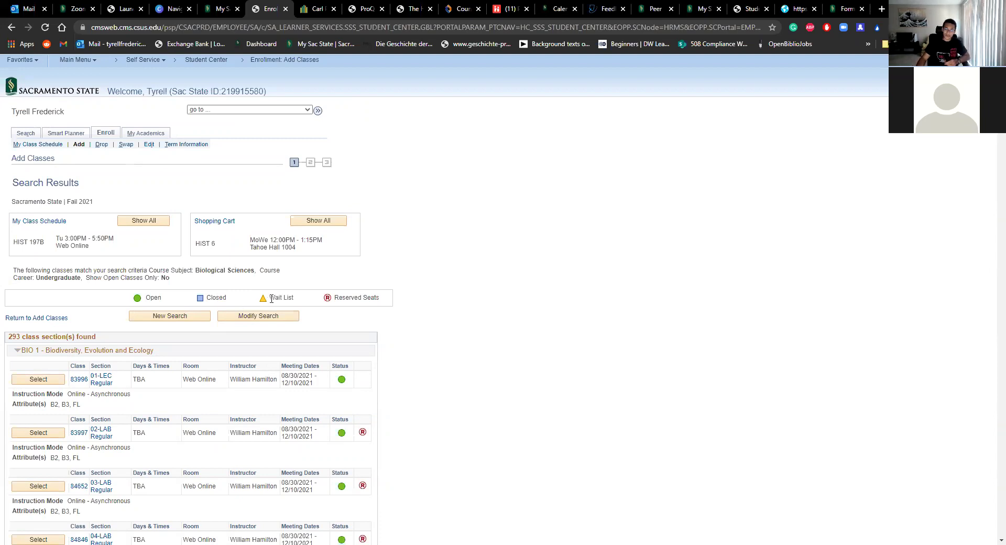
scroll(269, 302, "down", 10)
scroll(350, 310, "down", 15)
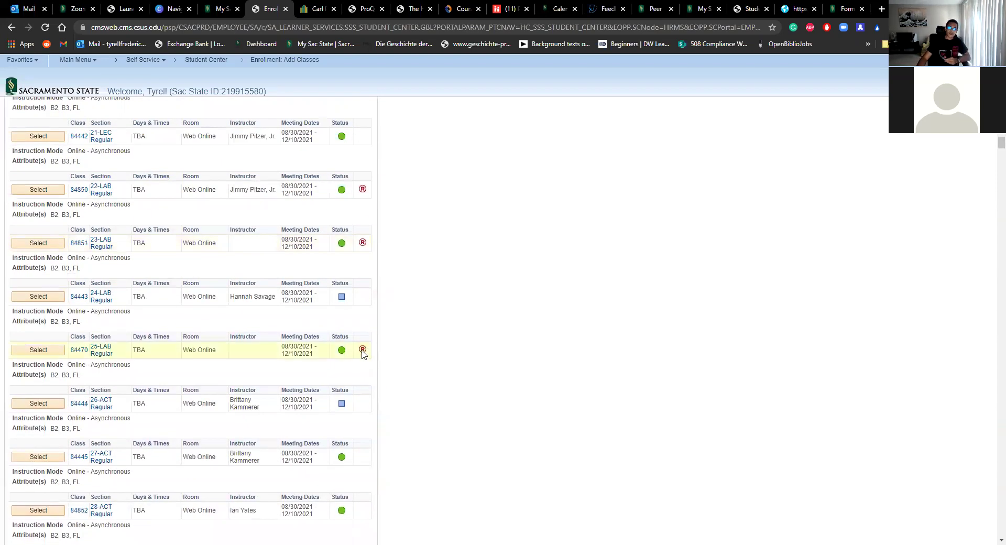
scroll(364, 352, "down", 16)
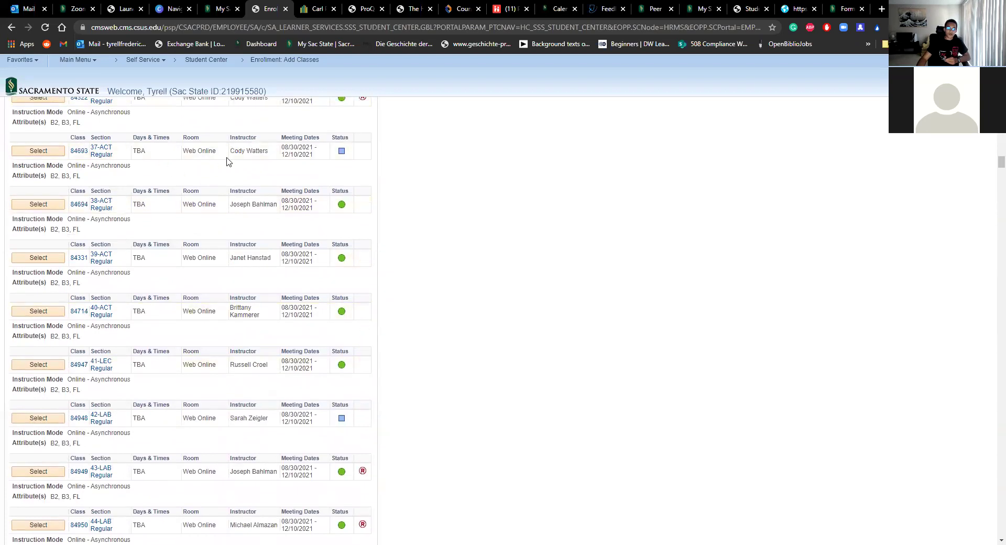
scroll(340, 200, "up", 1)
scroll(299, 377, "down", 4)
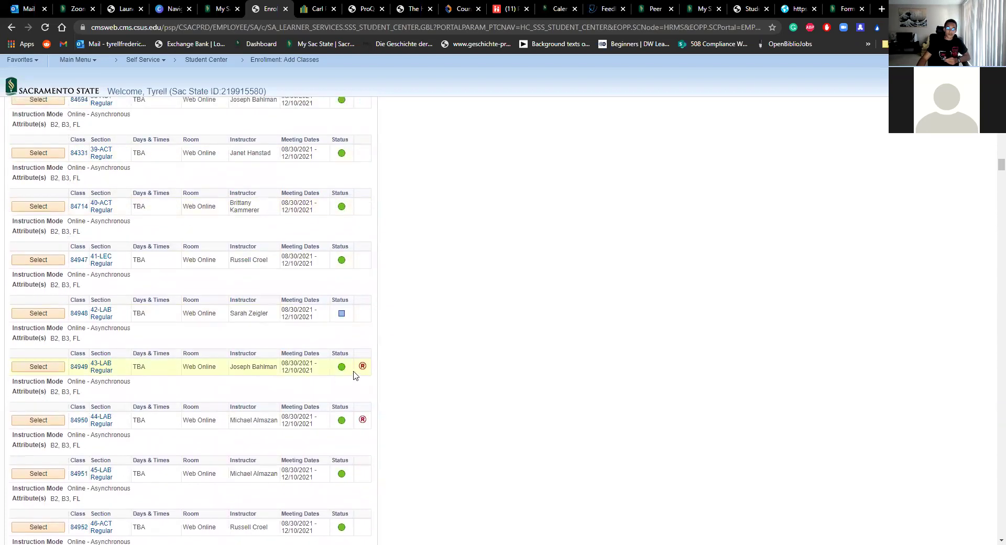
scroll(364, 378, "down", 5)
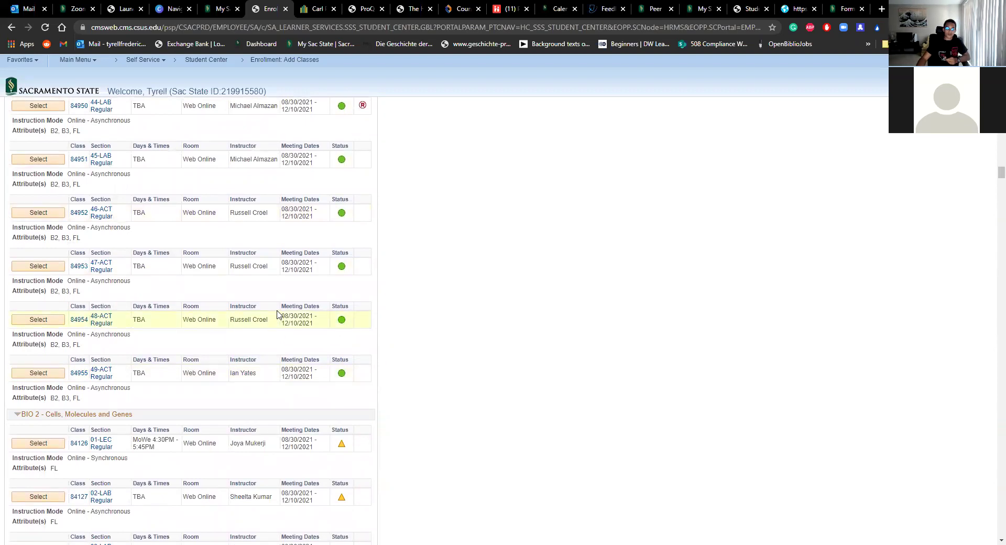
Add BIO 1 activity section 48 with laboratory section 45 and its related lecture to the Fall 2021 shopping cart
left_click(46, 320)
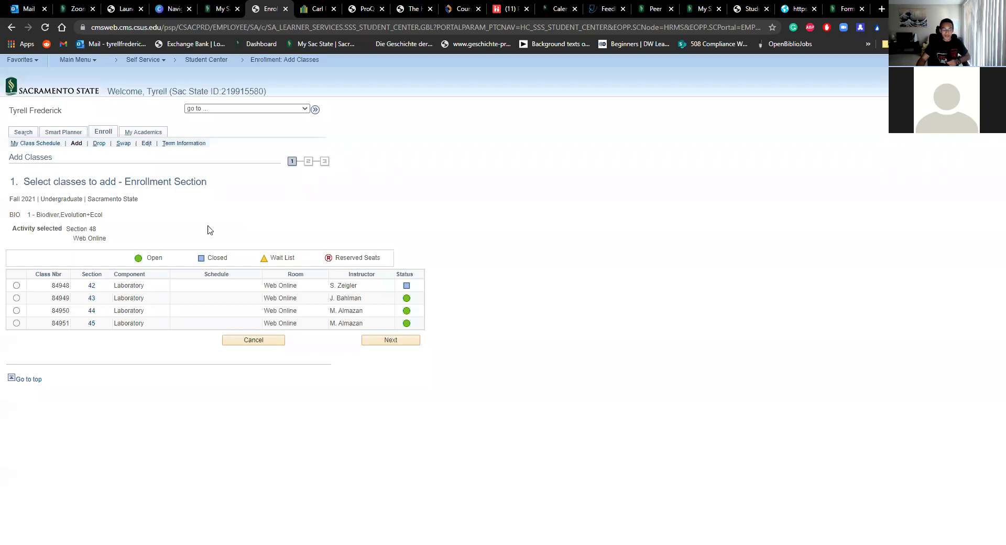
left_click(17, 311)
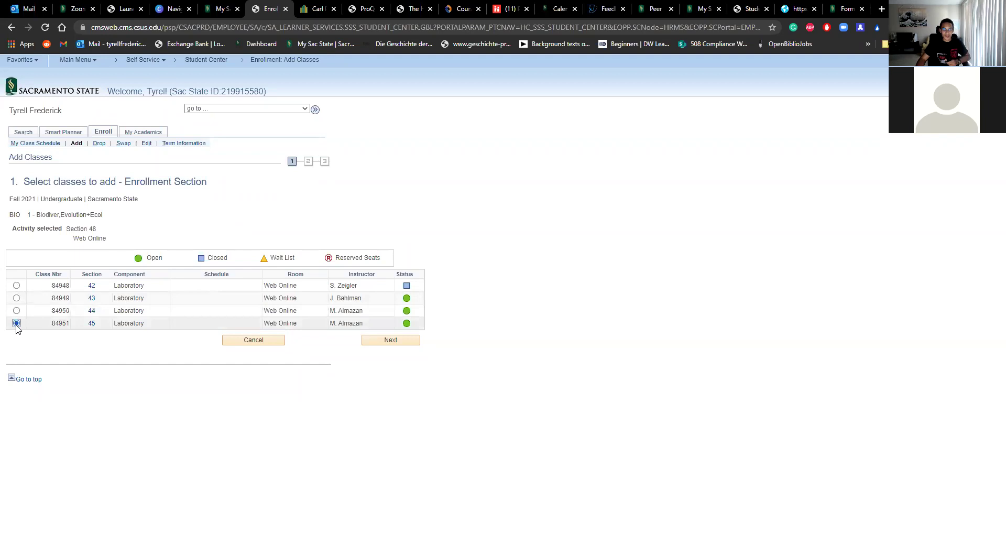
left_click(381, 343)
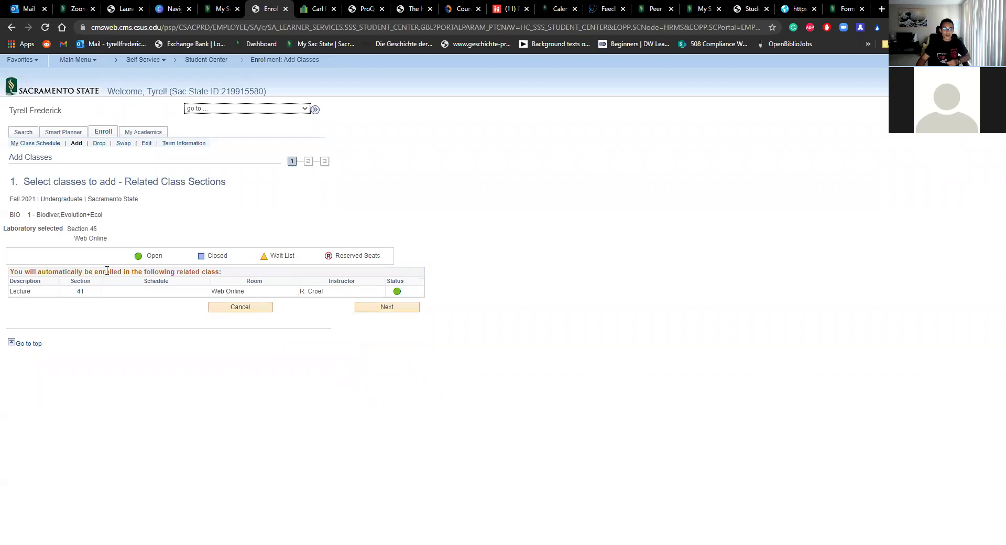
left_click(381, 309)
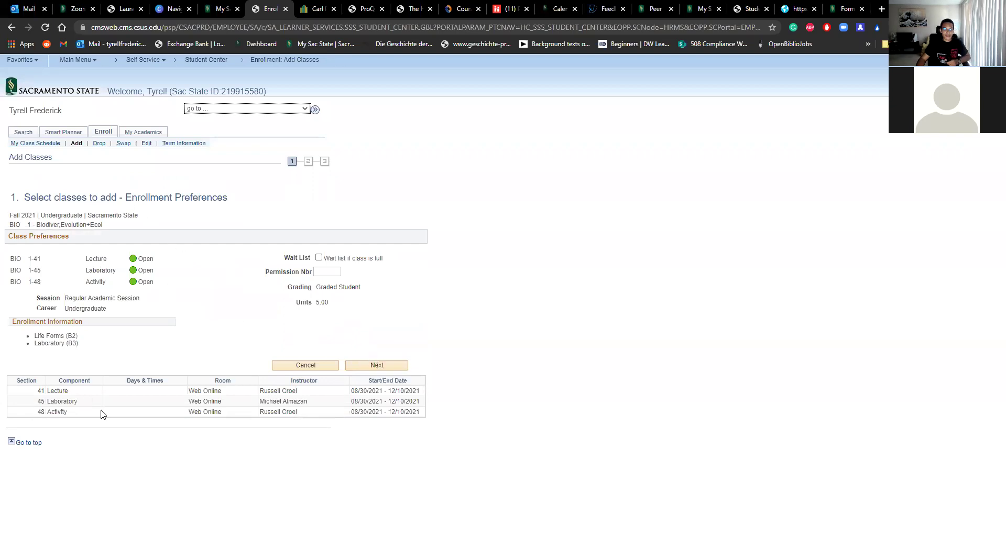
left_click(385, 365)
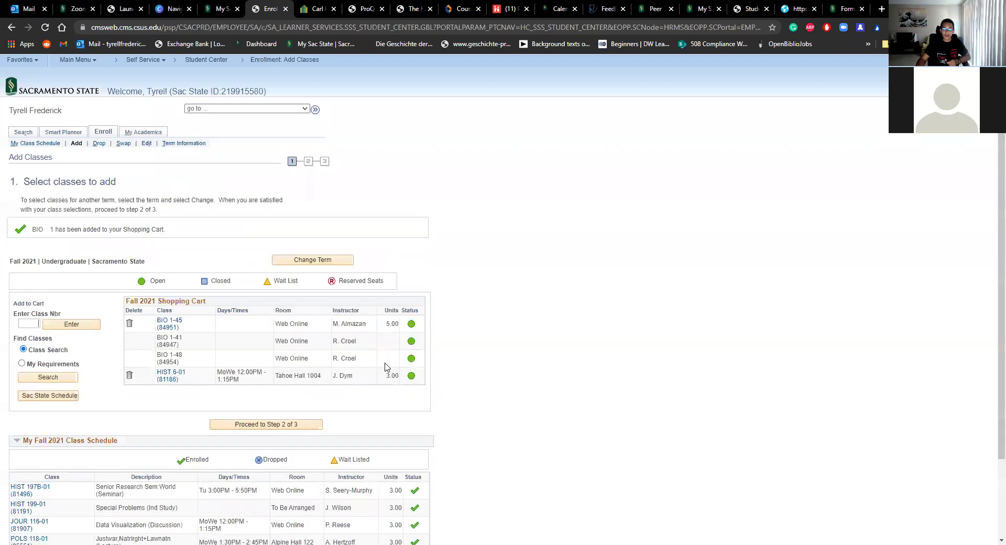
Try to proceed to step 2 of 3 of enrollment with the classes in the Fall 2021 shopping cart
scroll(150, 356, "down", 2)
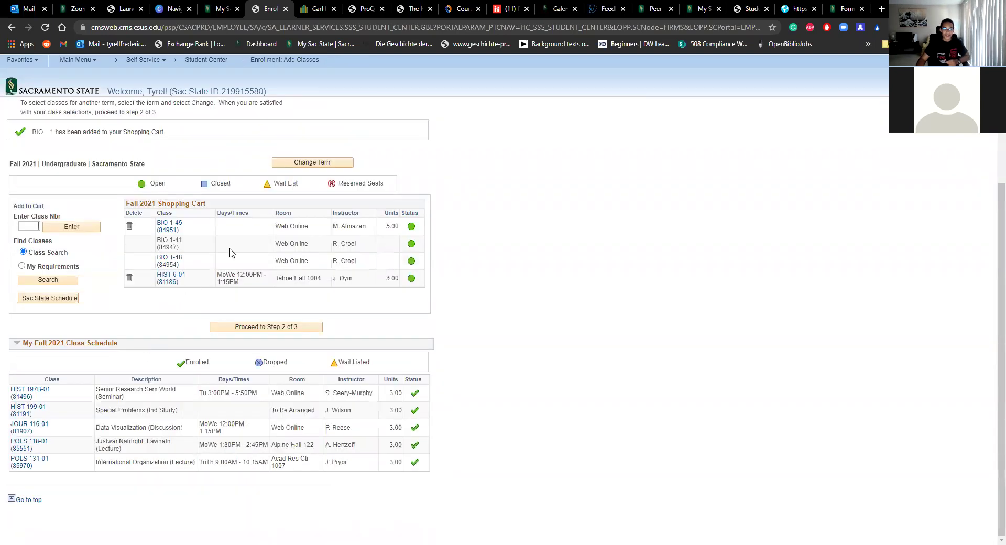
left_click(288, 329)
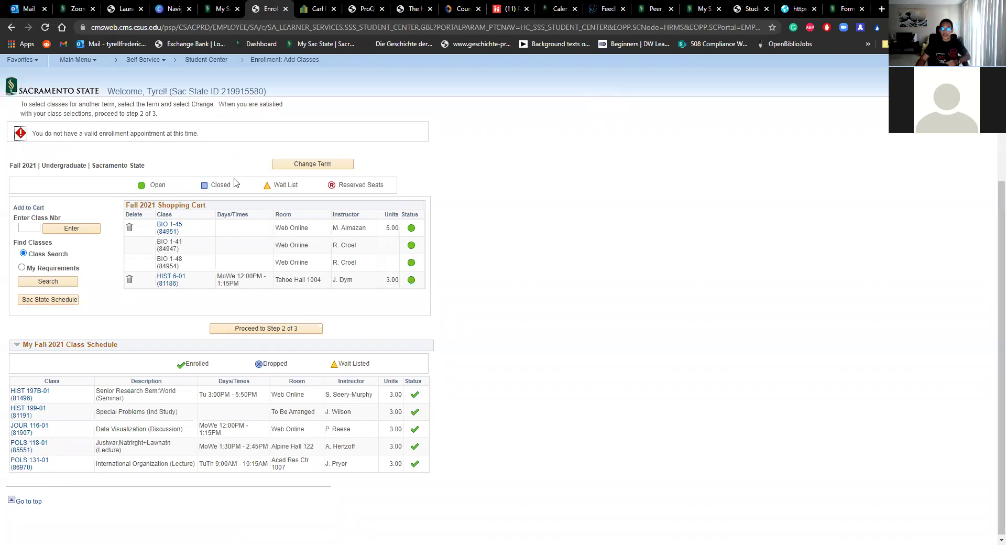
scroll(326, 308, "up", 2)
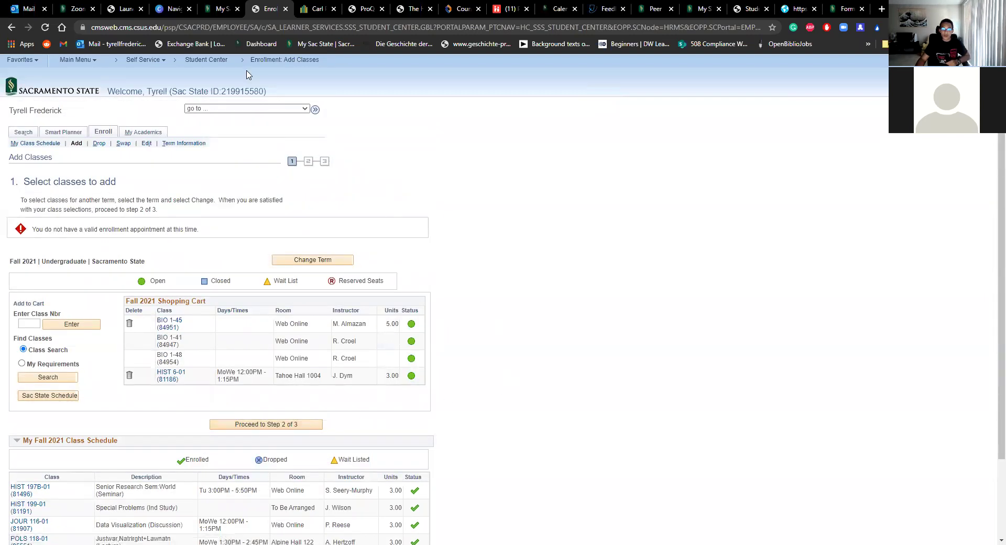
Return to the Student Center, reopen enrollment and bring up the Drop Classes page for Fall 2021
left_click(206, 60)
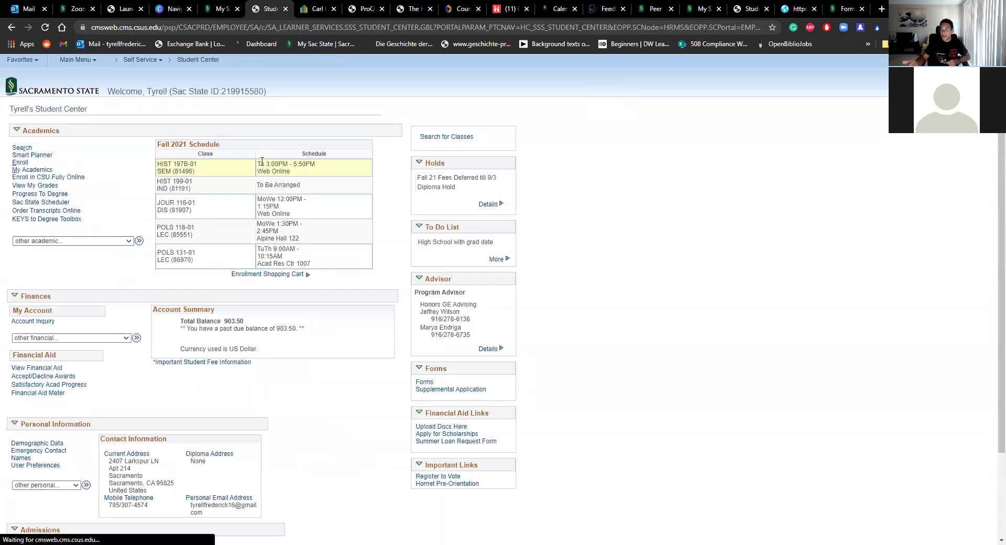
left_click(21, 163)
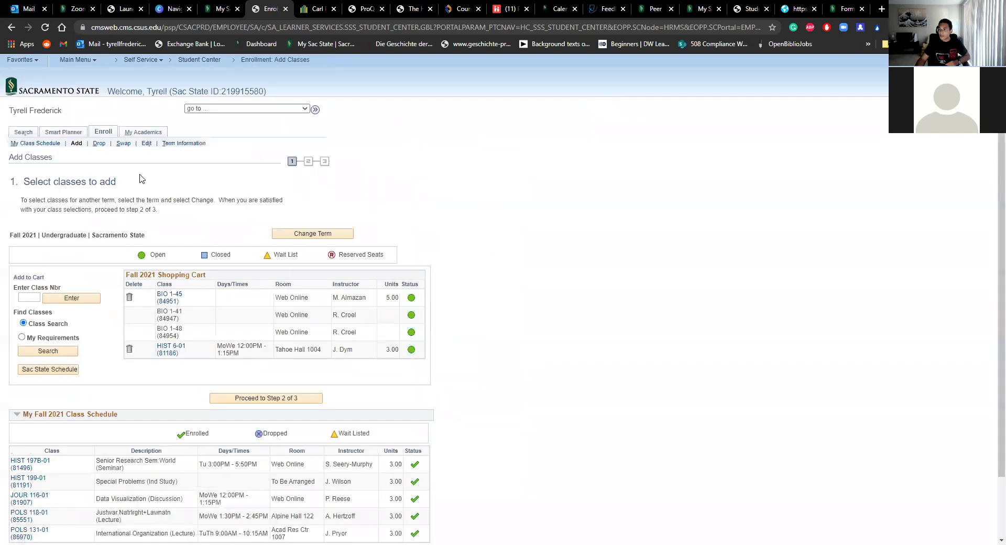
left_click(99, 145)
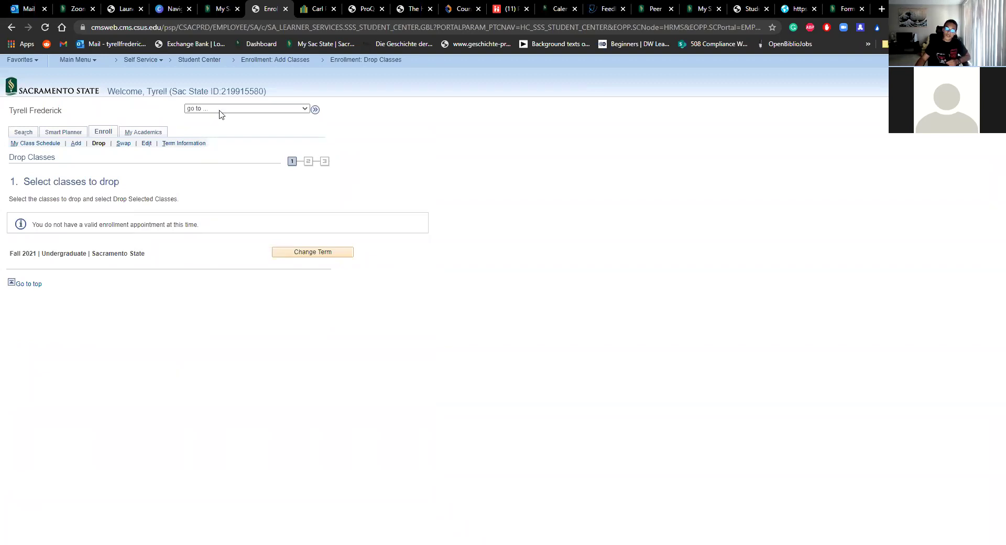
Return to the Student Center and view the class grades for the Spring 2021 term
left_click(212, 62)
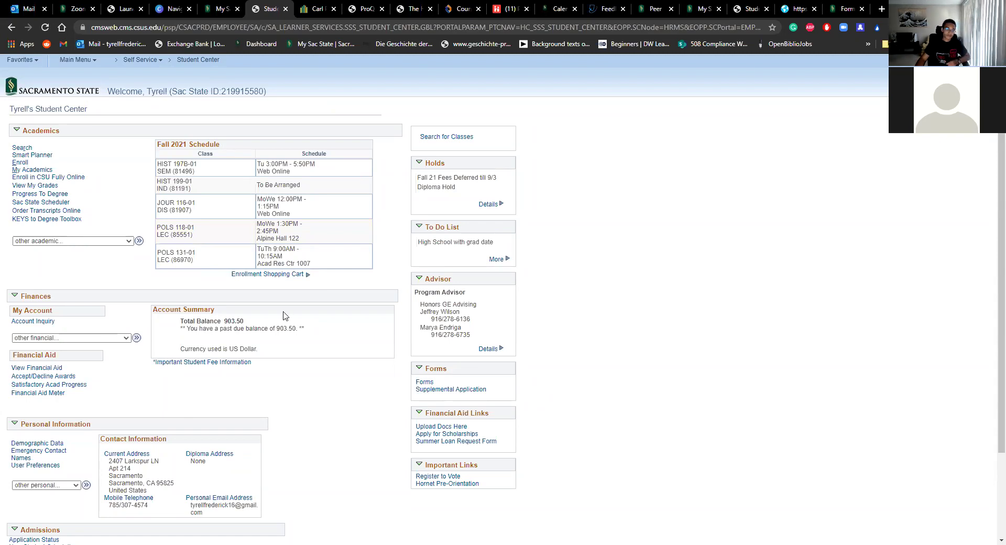
left_click(46, 186)
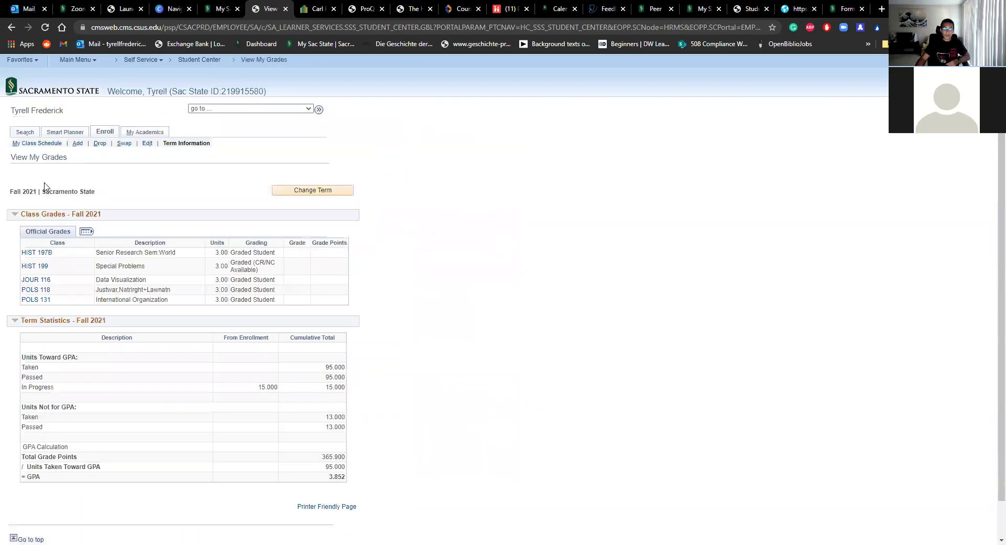
left_click(306, 191)
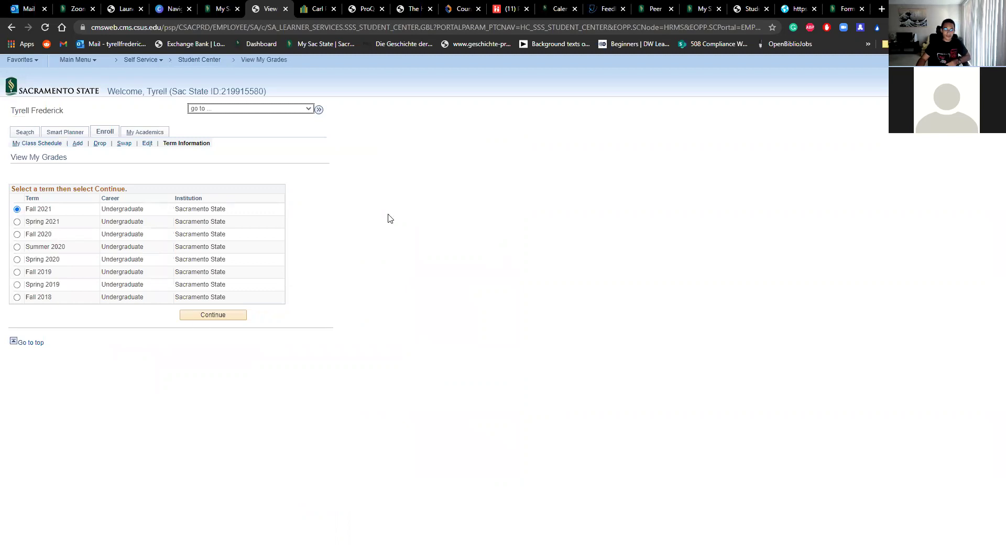
key("Down")
key("Down")
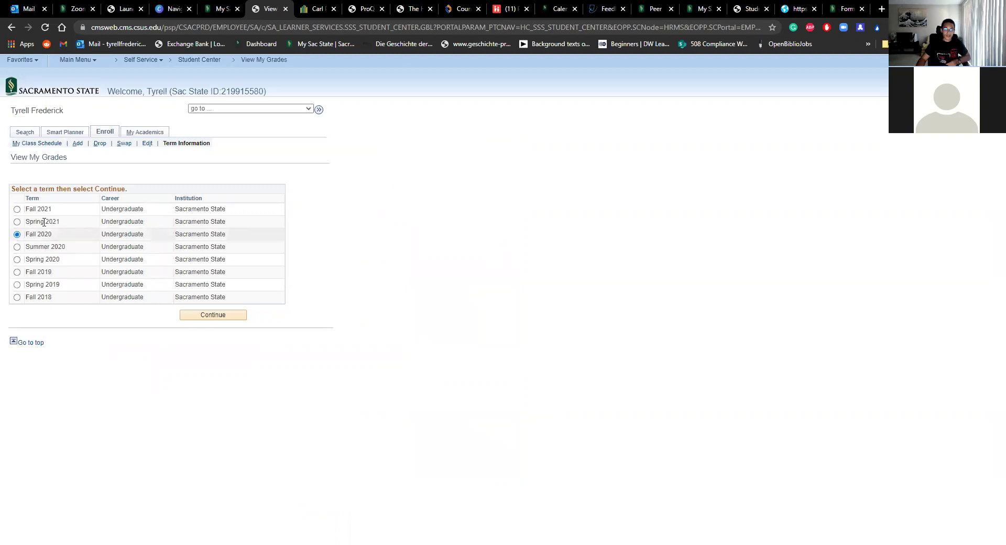
key("Up")
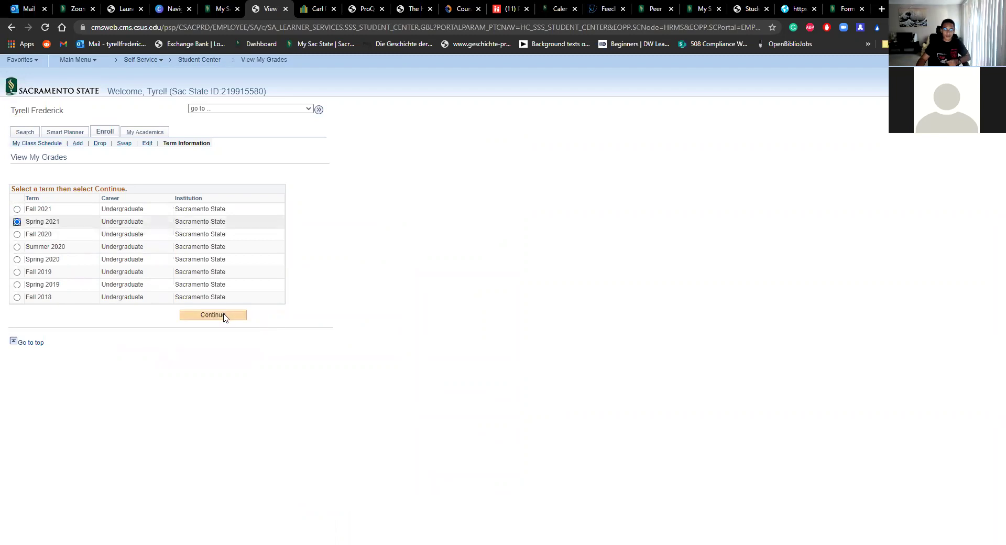
left_click(224, 315)
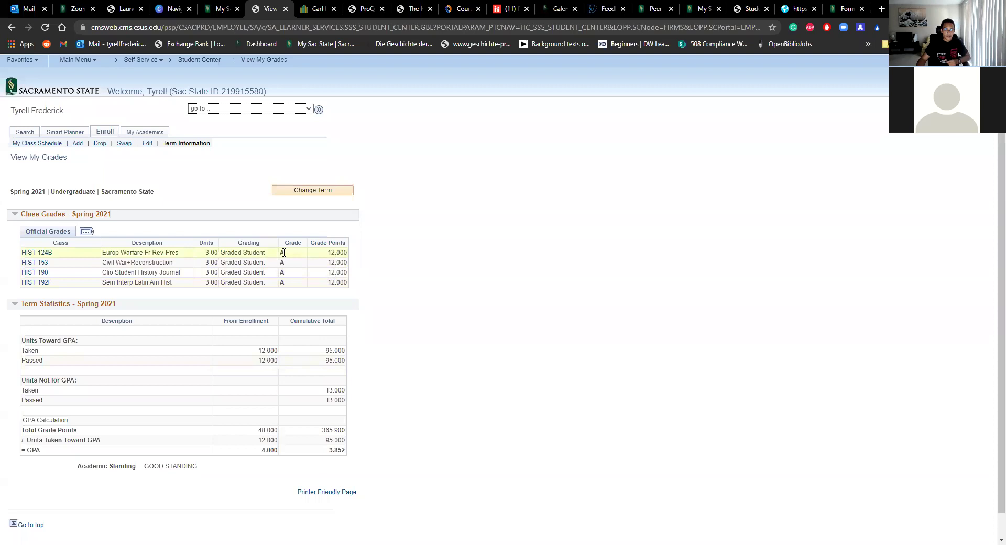
Go back to the Student Center and launch the Sac State Scheduler for the Fall 2021 (Undergraduate) term
left_click(10, 28)
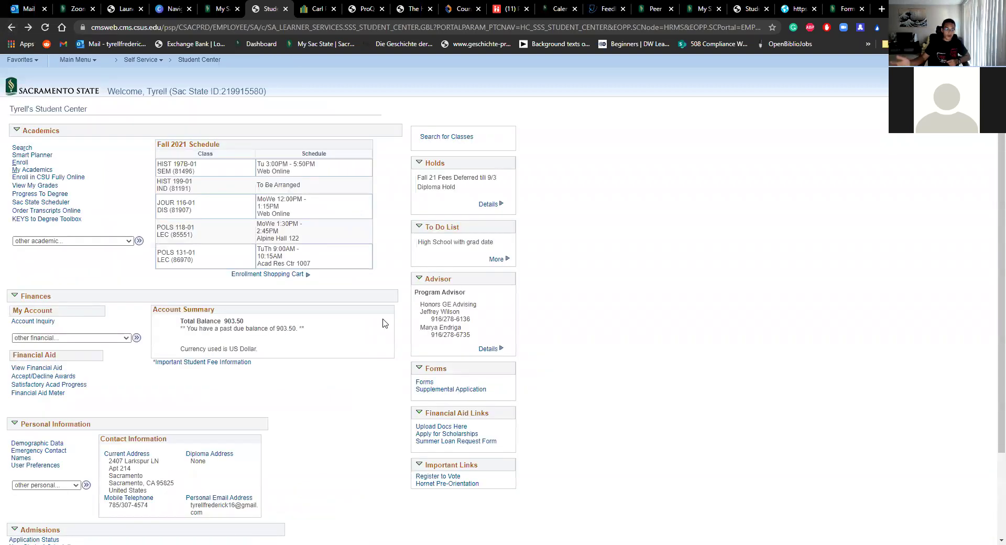
left_click(40, 203)
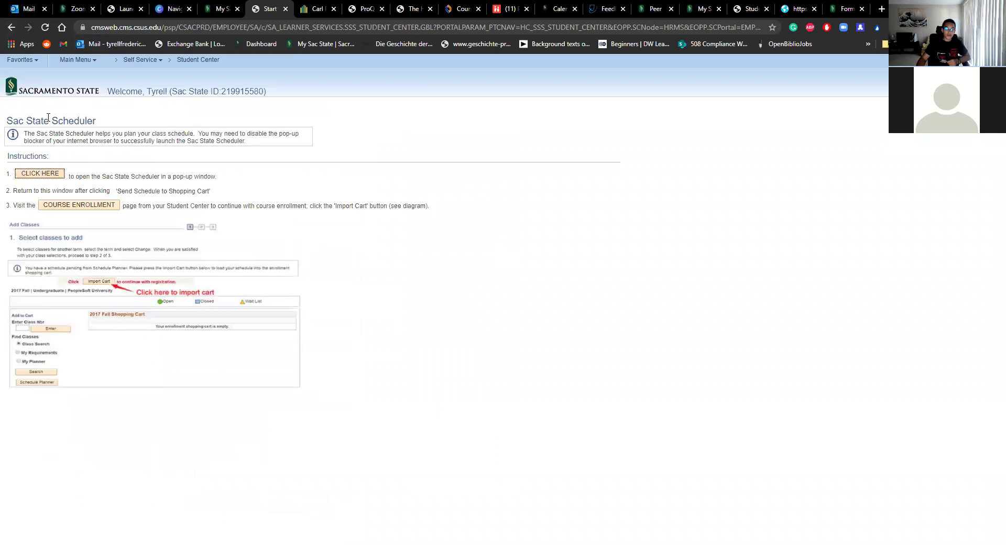
left_click(41, 174)
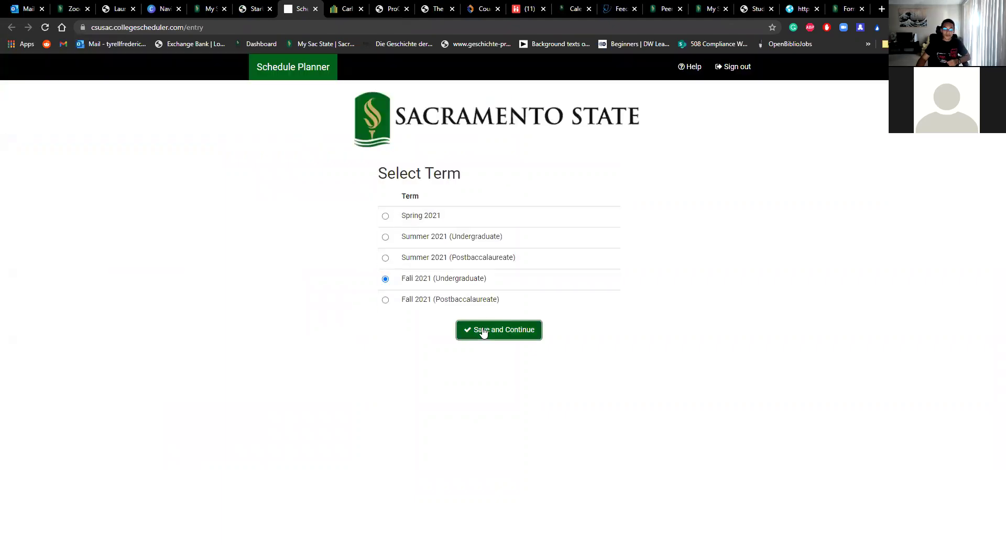
left_click(483, 340)
Exclude all Biological Sciences and History sections in the shopping cart from the schedule planning
scroll(419, 318, "down", 5)
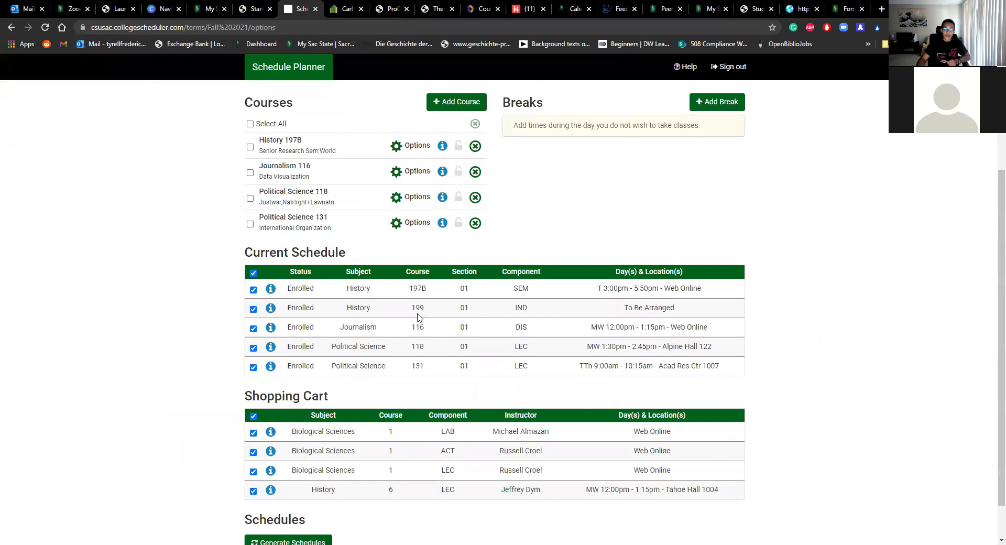
scroll(270, 223, "down", 1)
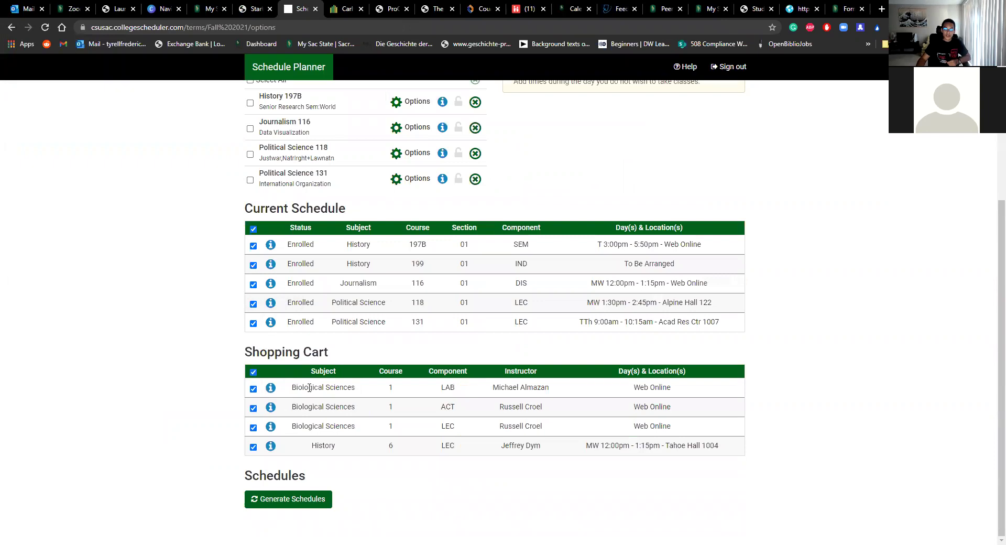
left_click(254, 428)
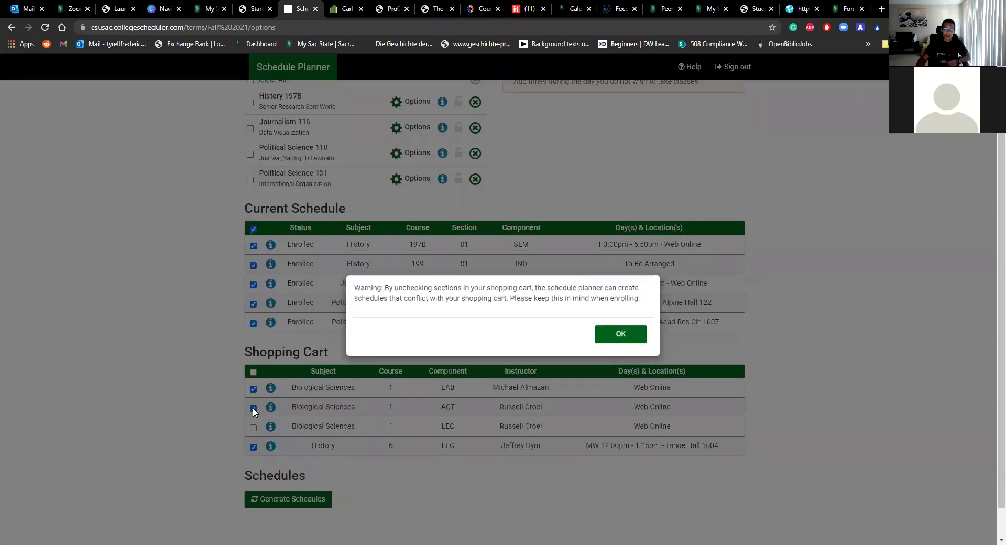
key("Return")
left_click(253, 408)
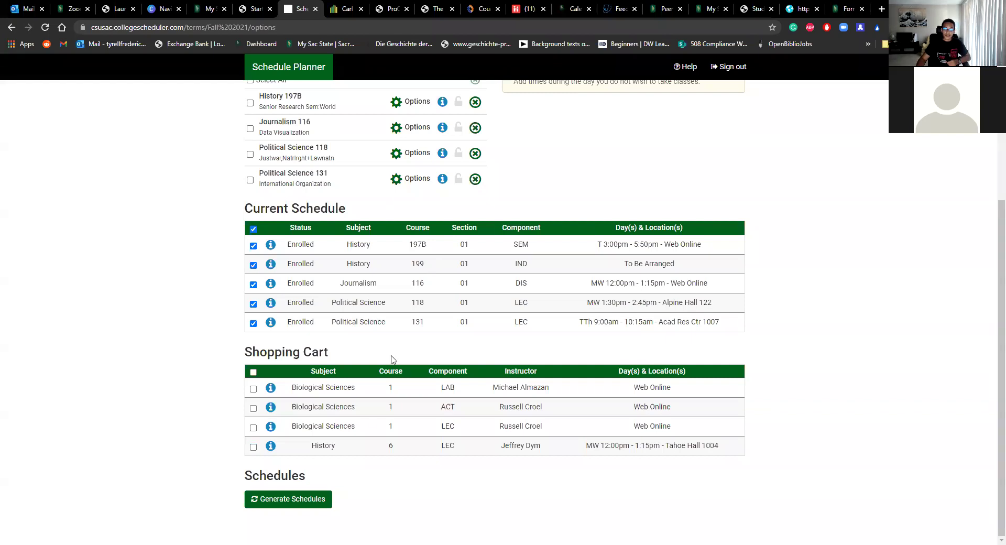
Generate schedules using only the enrolled courses in the current schedule
scroll(316, 235, "up", 2)
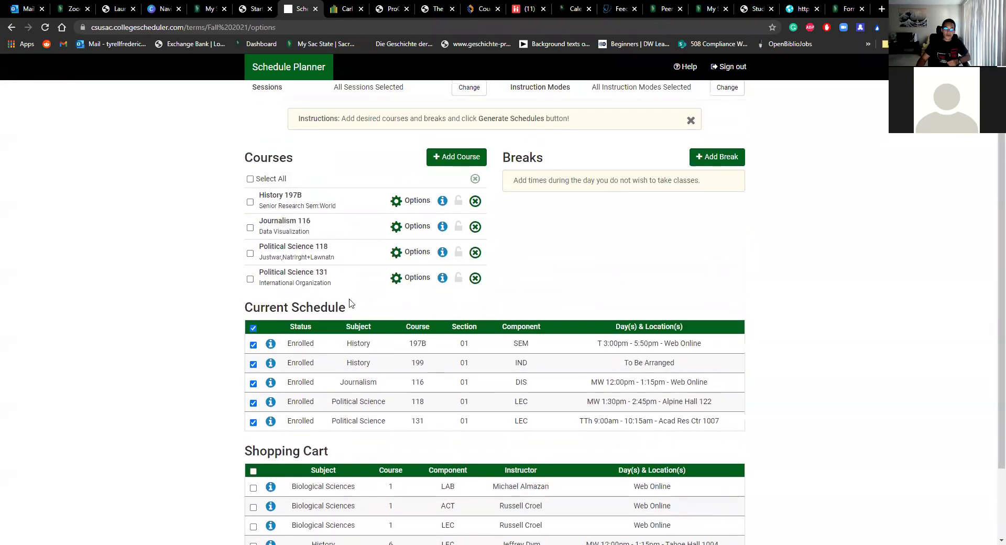
scroll(297, 385, "down", 2)
left_click(292, 502)
scroll(272, 498, "down", 1)
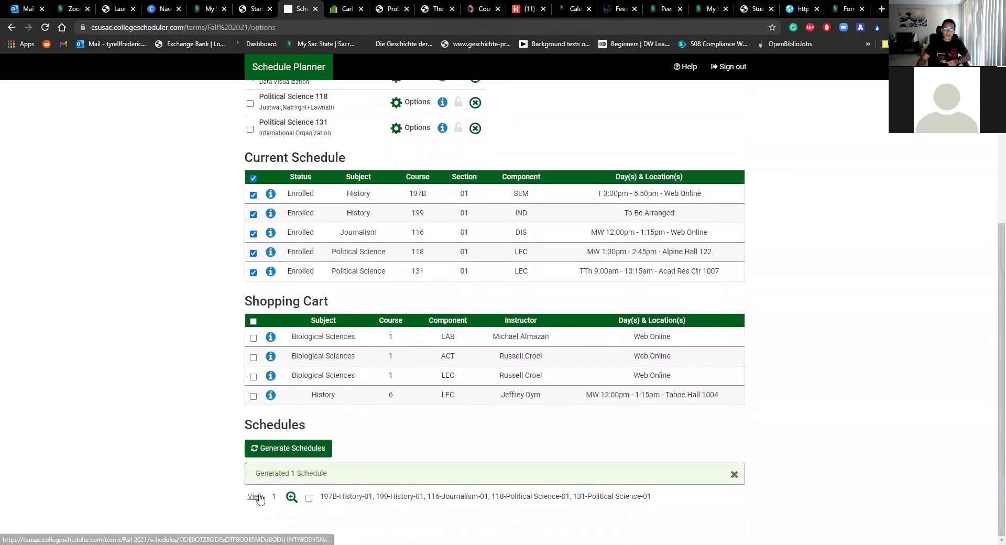
Open the generated schedule and examine its course table and weekly class calendar
left_click(257, 498)
scroll(524, 321, "down", 1)
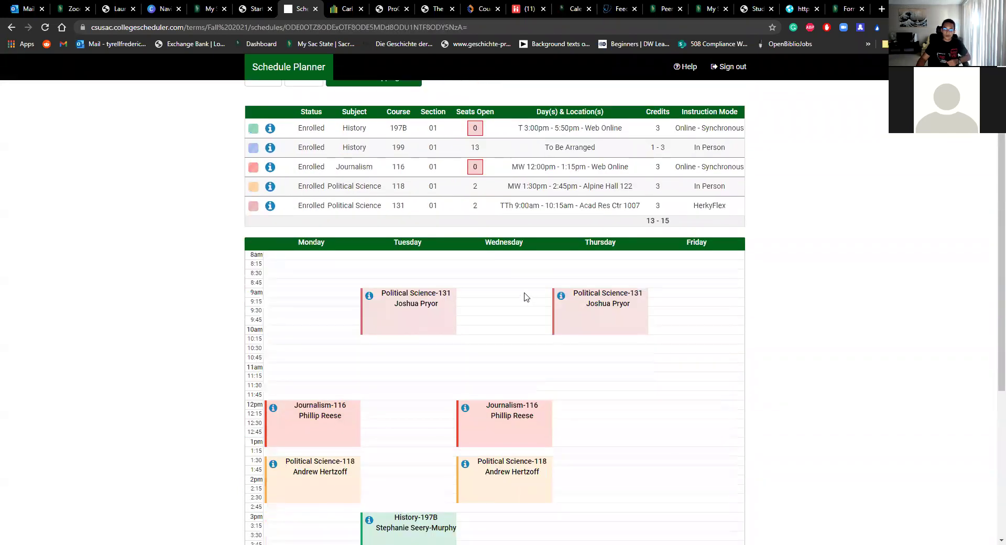
scroll(525, 294, "down", 3)
scroll(513, 306, "up", 2)
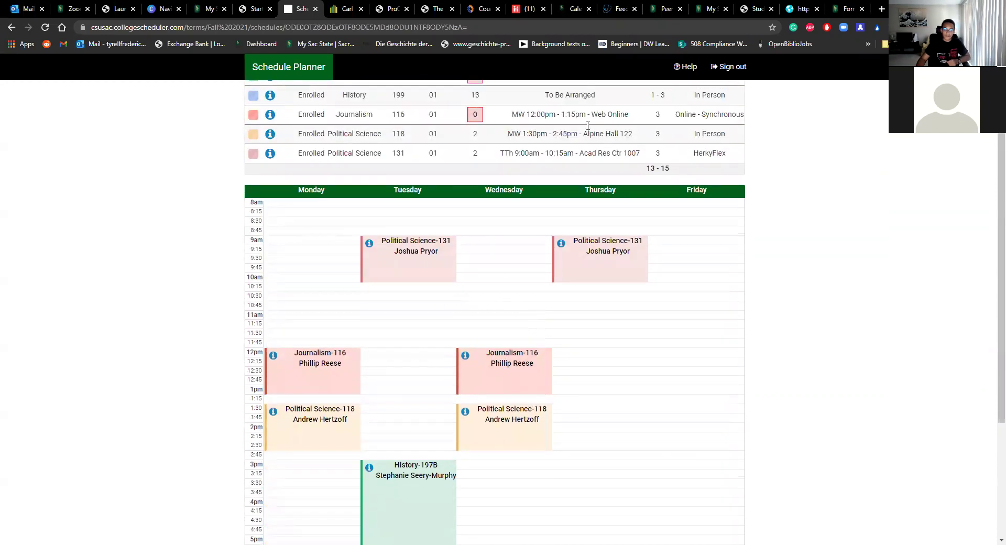
Review the potential Fall 2021 schedule's course table and weekly calendar, and return to the schedule planner
scroll(588, 126, "up", 2)
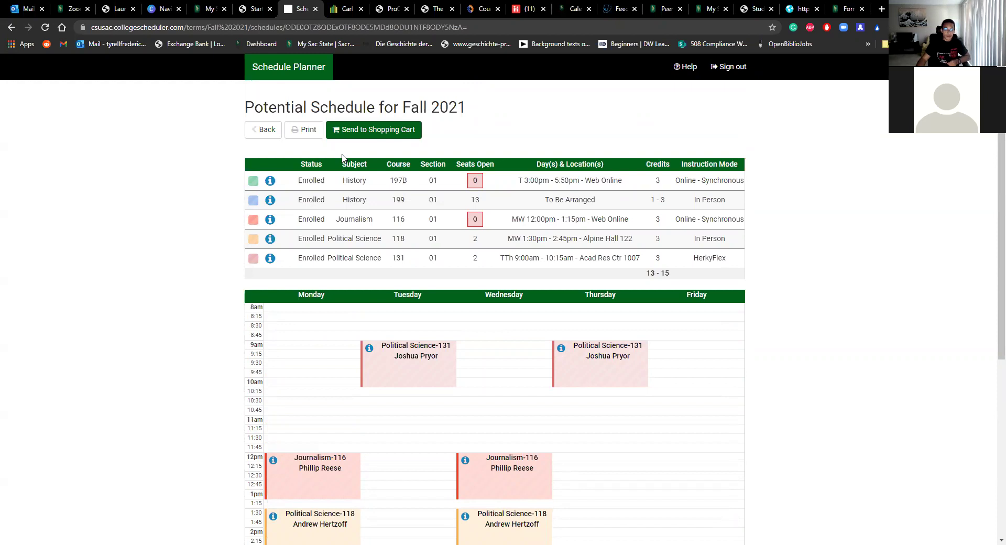
scroll(541, 333, "down", 5)
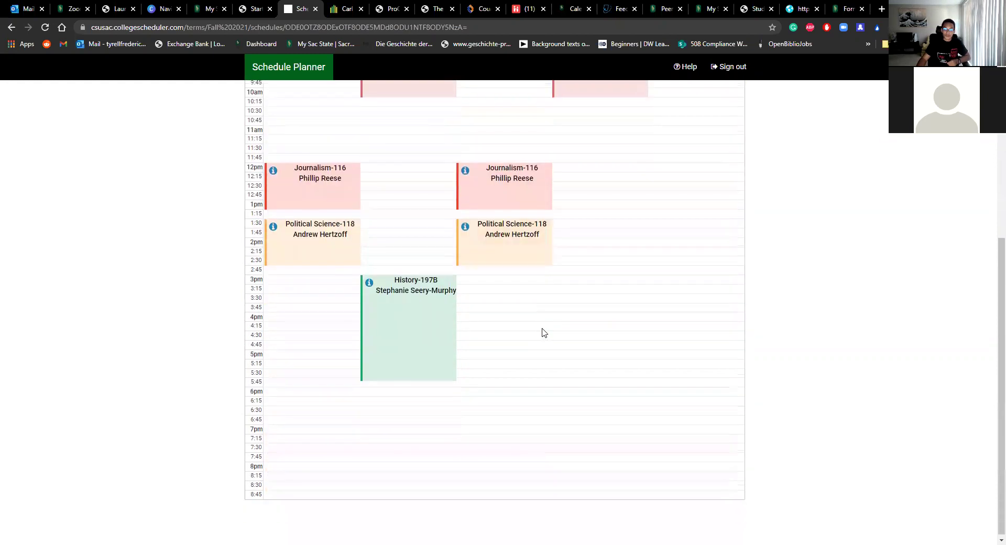
scroll(541, 333, "up", 5)
left_click(12, 27)
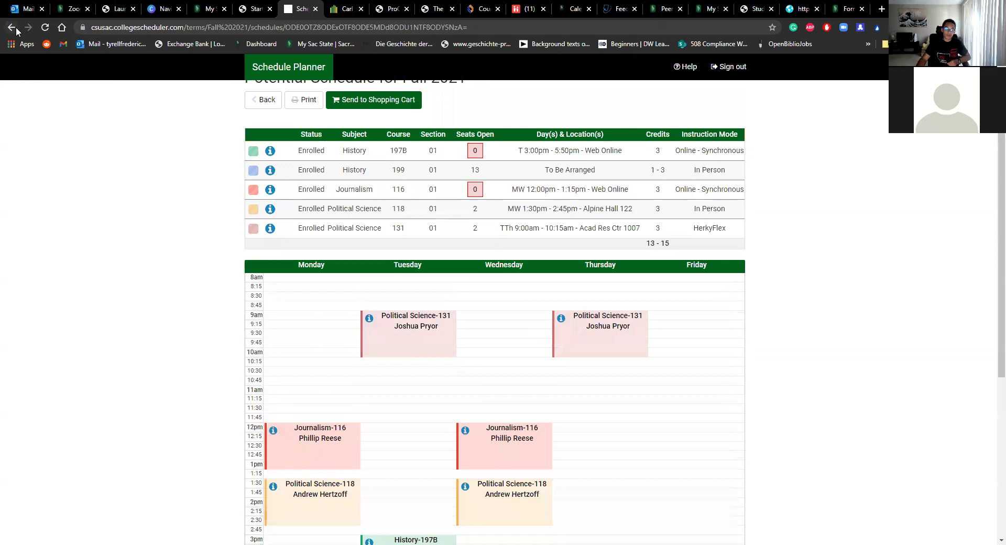
Include section 40 of Political Science 131 in the course options and save the section selection
scroll(422, 303, "up", 5)
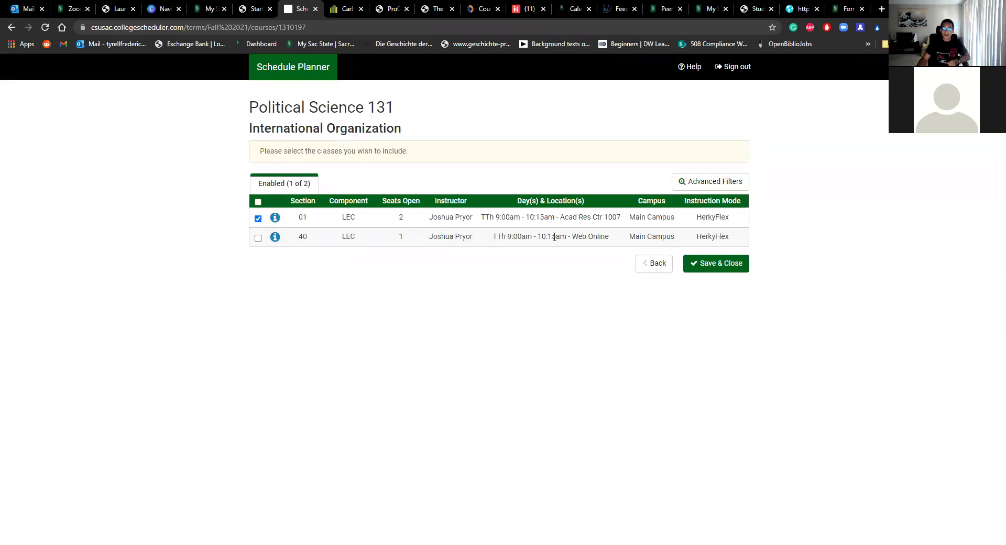
left_click(259, 238)
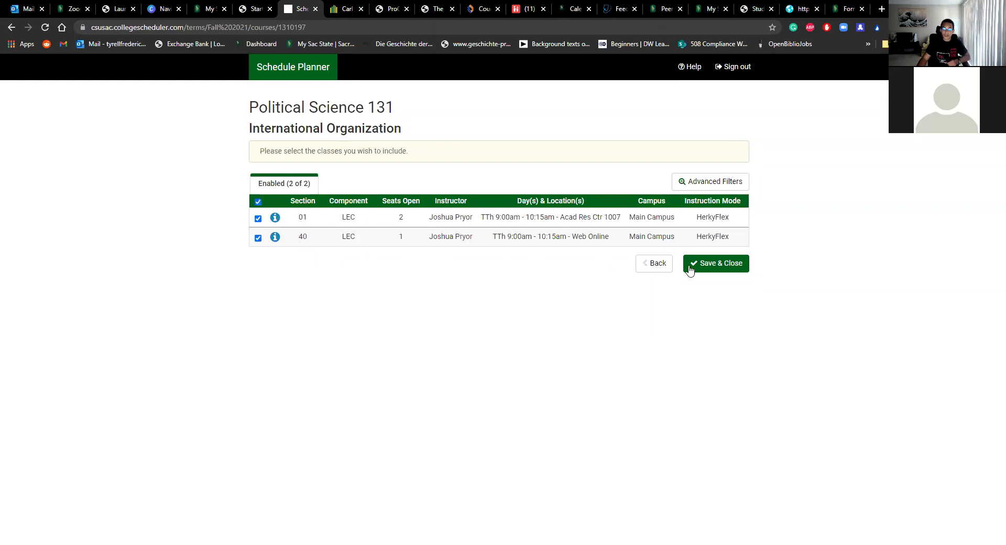
left_click(718, 265)
Generate the schedules again, view the generated Fall 2021 schedule and return to the planner
scroll(324, 366, "down", 3)
left_click(288, 448)
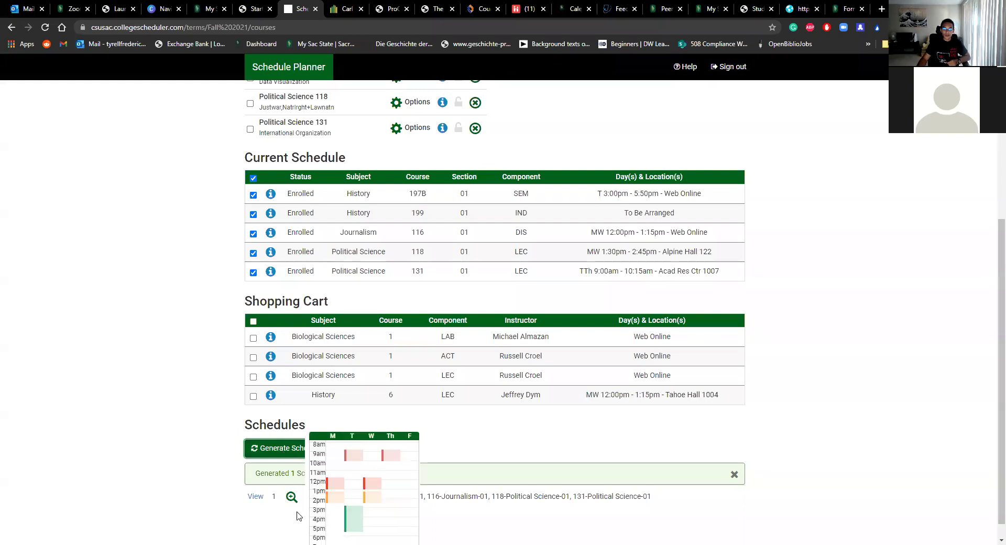
left_click(292, 497)
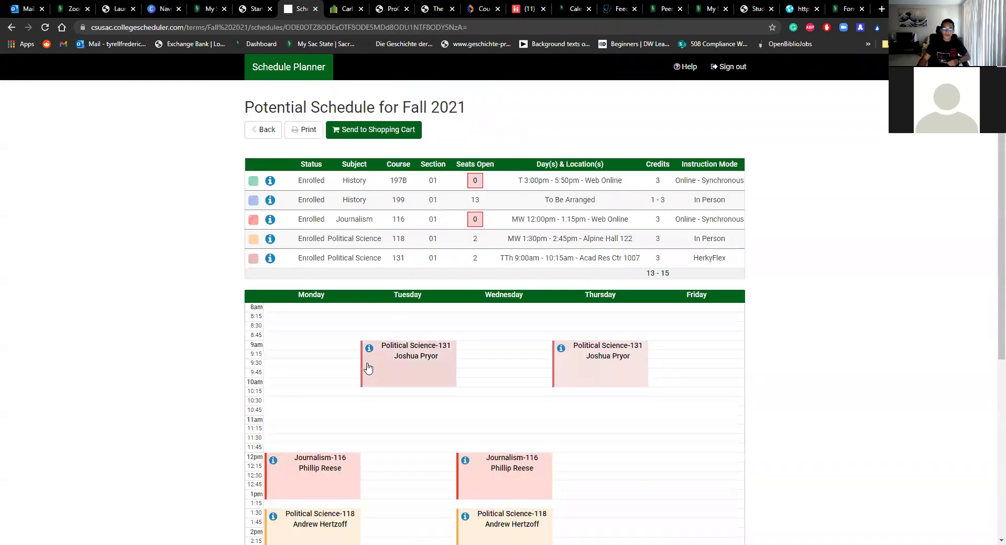
scroll(367, 361, "down", 1)
scroll(365, 361, "up", 1)
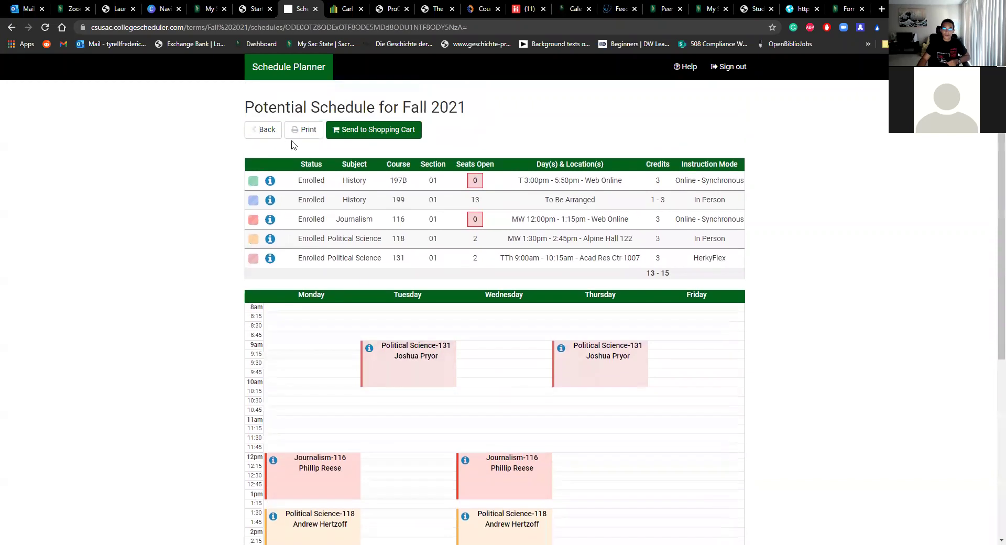
left_click(267, 131)
Return to the Student Center and open the KEYS to Degree Toolbox
left_click(256, 8)
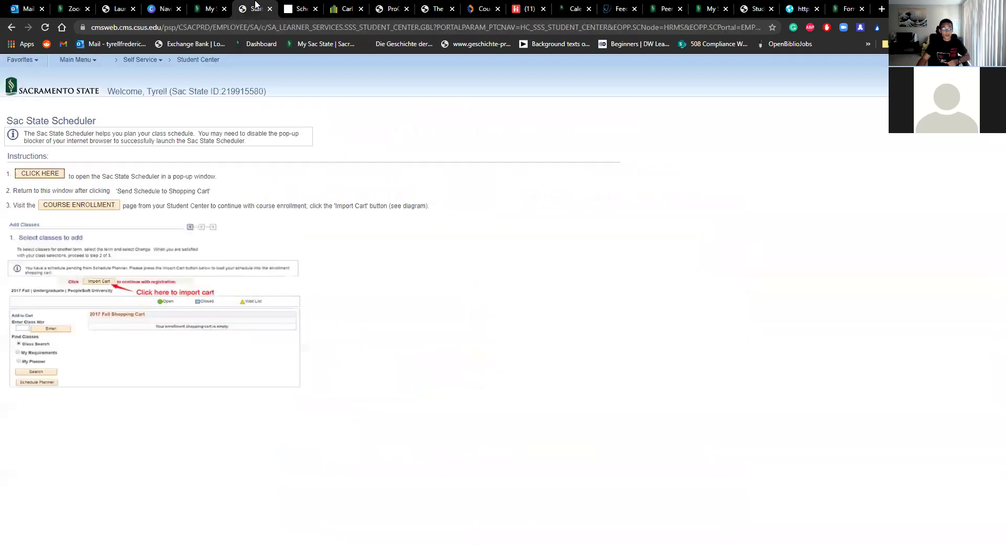
left_click(198, 60)
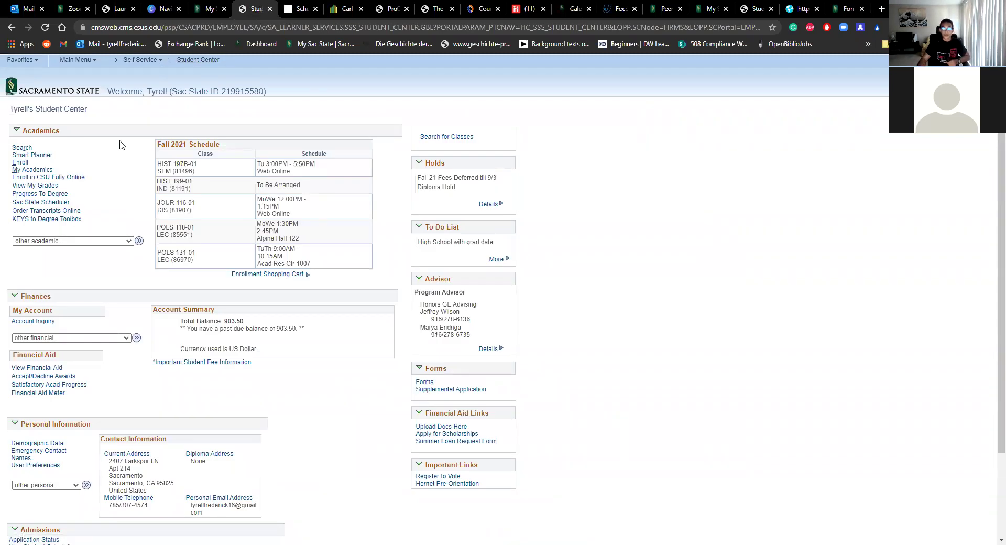
left_click(46, 219)
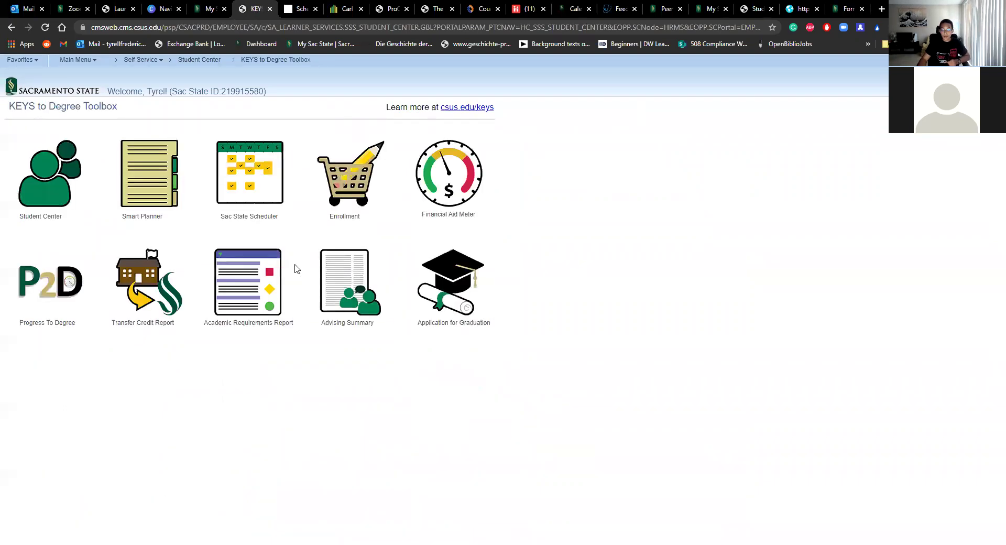
Open the Transfer Credit Report and examine the Sac State course equivalents awarded for the AP test credits
left_click(161, 291)
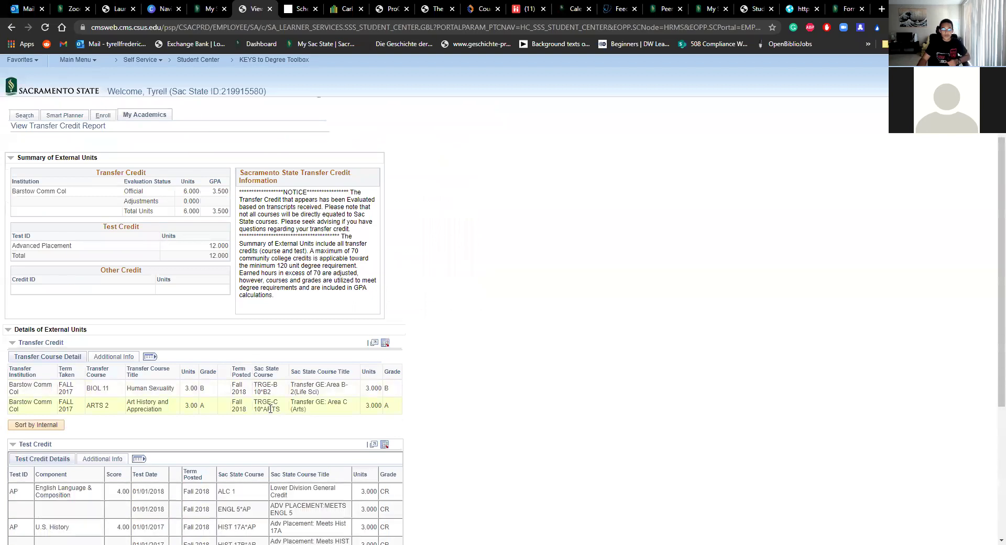
scroll(271, 409, "down", 2)
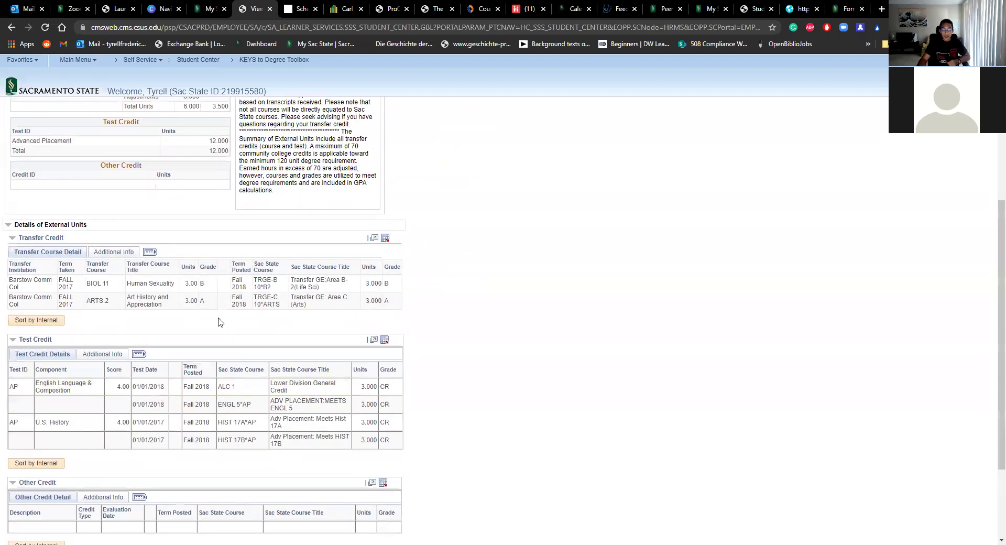
scroll(219, 322, "down", 1)
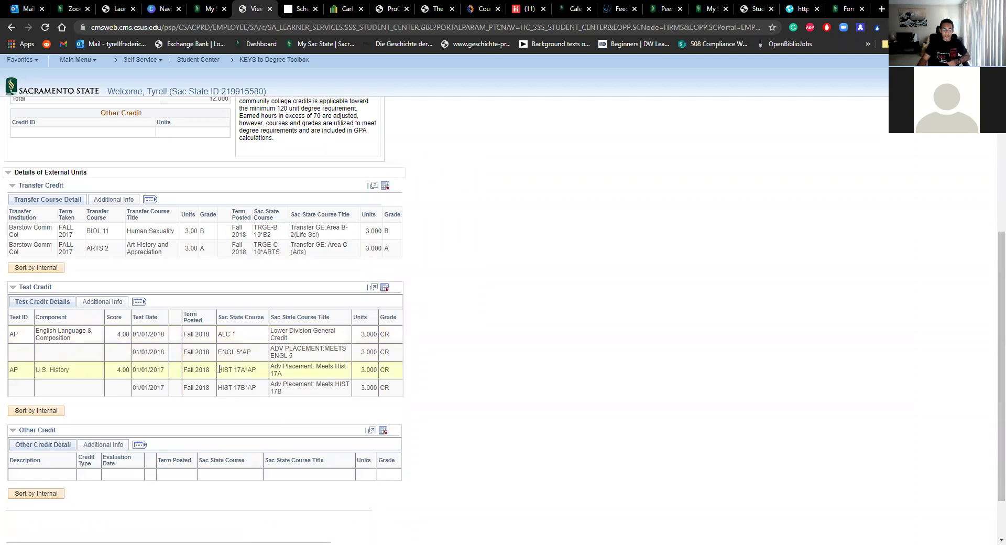
left_click_drag(219, 369, 262, 392)
left_click(259, 394)
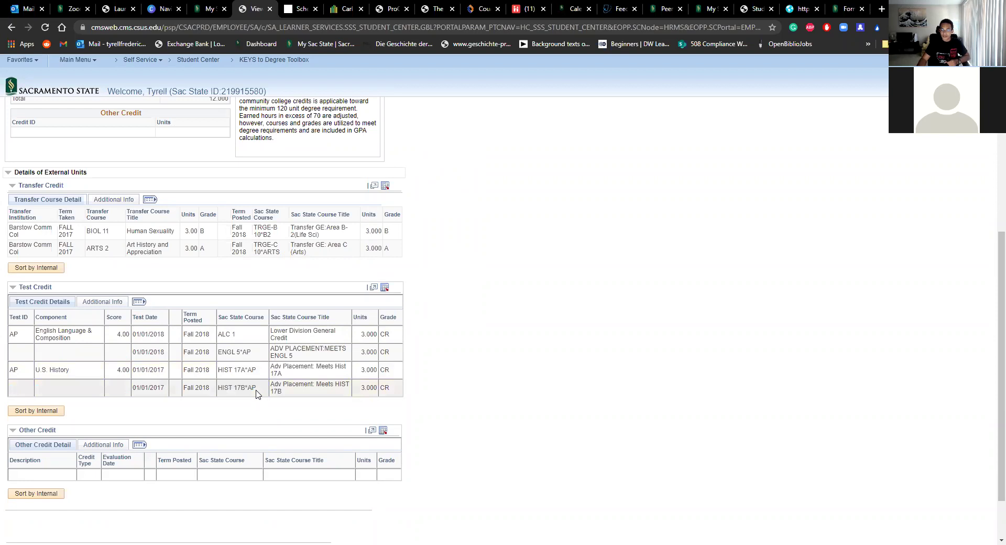
left_click_drag(251, 354, 219, 352)
left_click(236, 352)
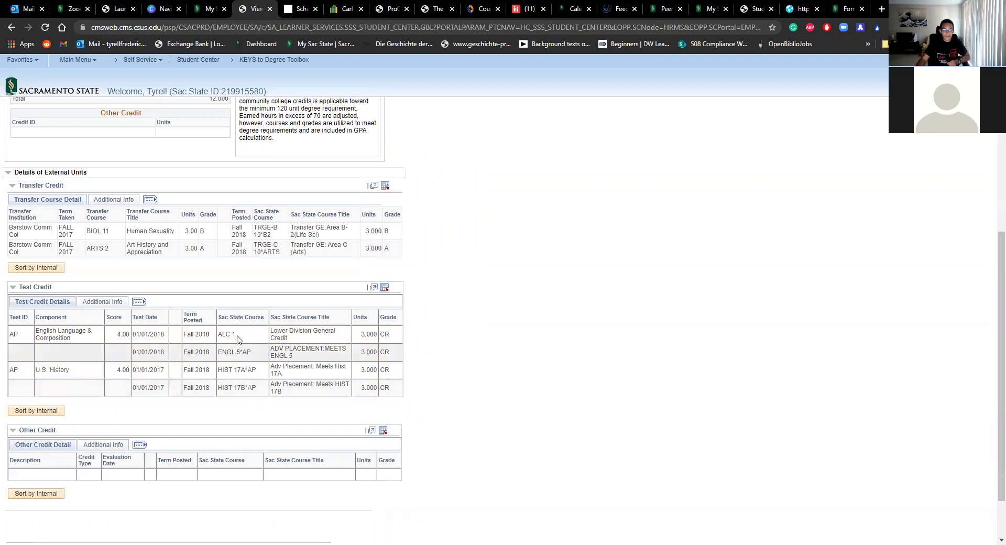
Examine the transfer course details for BIOL 11 and ARTS 2 and the summary of external units
scroll(236, 338, "up", 5)
scroll(201, 368, "down", 3)
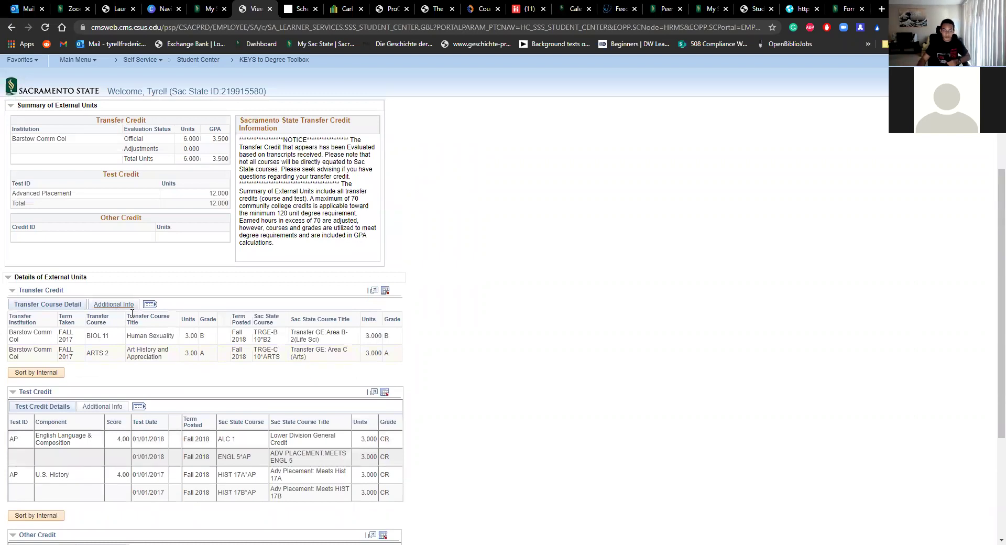
left_click_drag(95, 336, 128, 336)
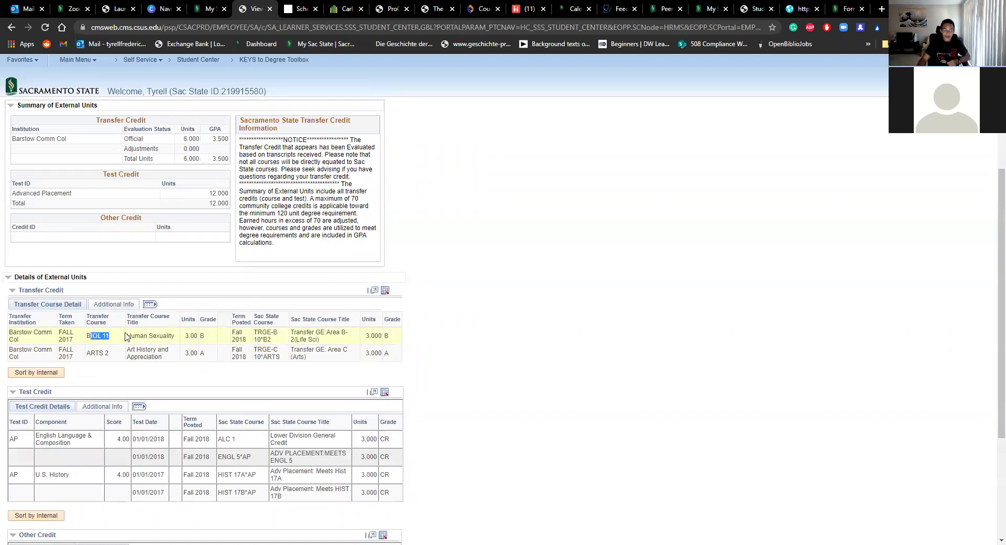
left_click(324, 335)
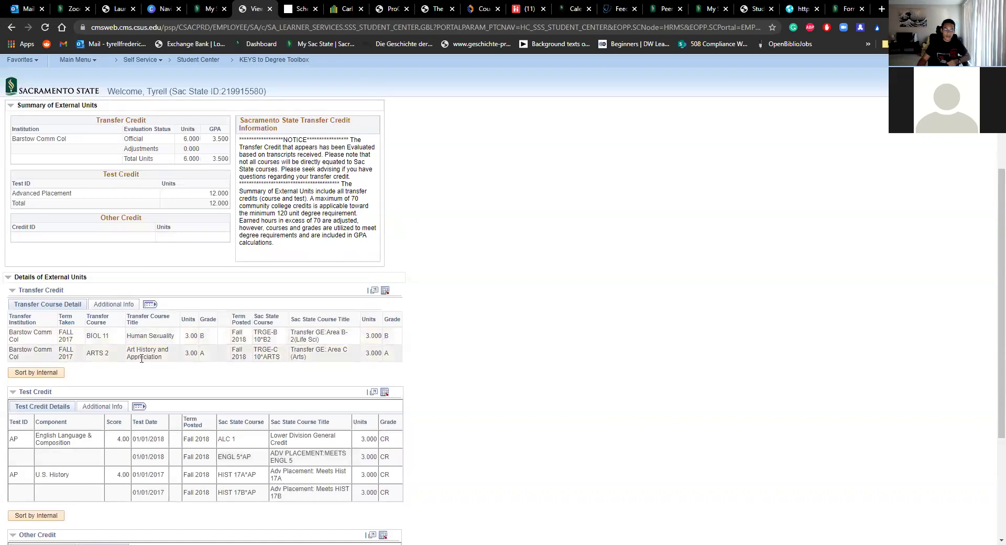
scroll(186, 372, "up", 2)
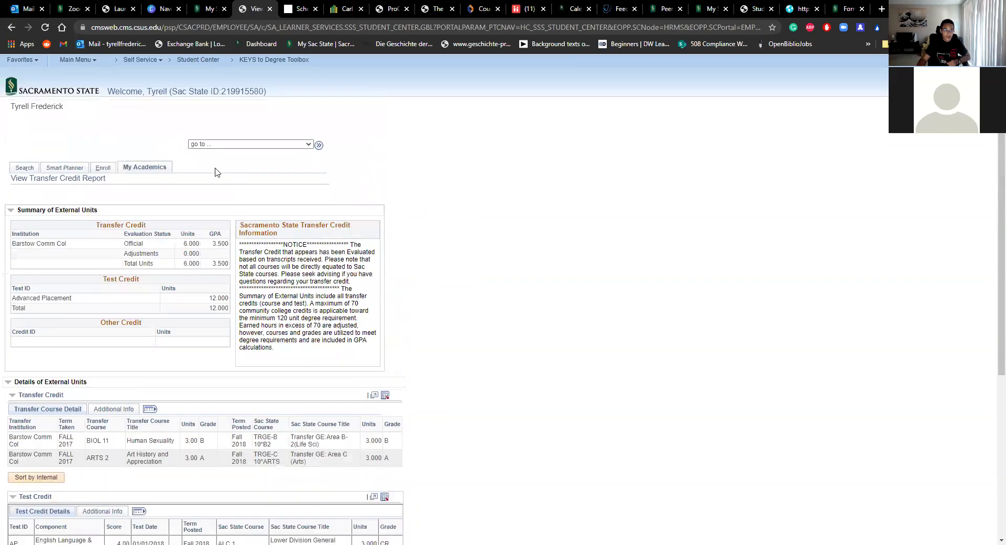
Open the Progress To Degree report and examine its gauges, overall earned units and detailed General Education points
left_click(11, 27)
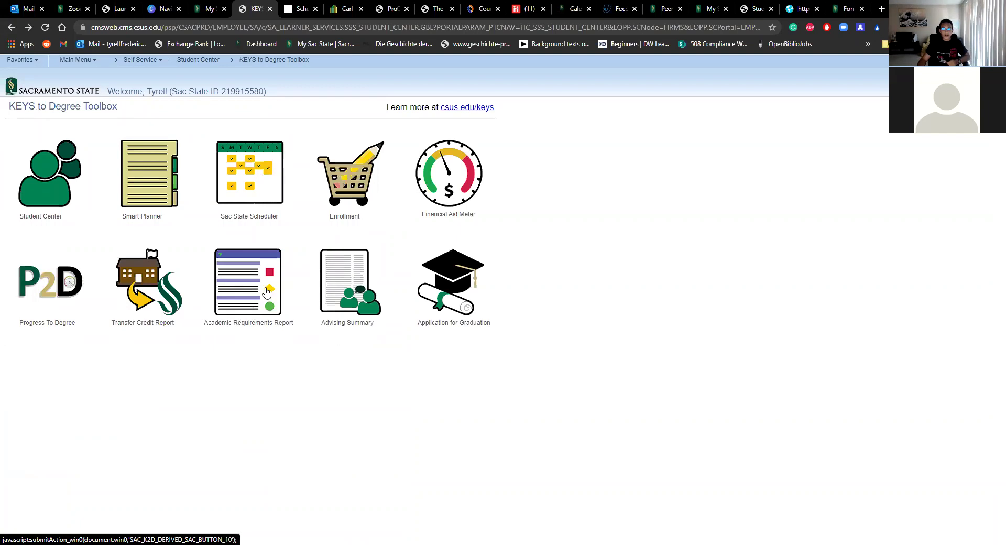
left_click(56, 295)
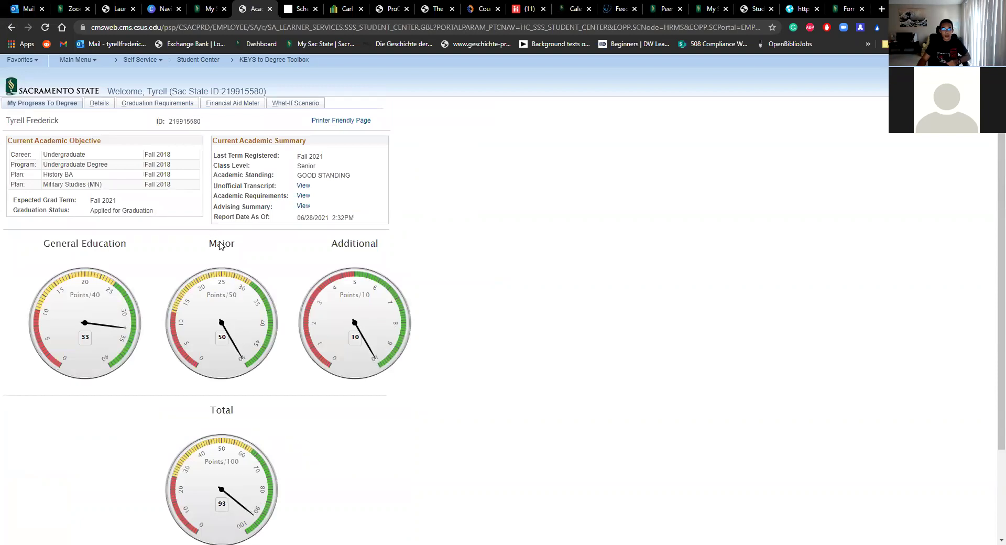
scroll(303, 413, "down", 2)
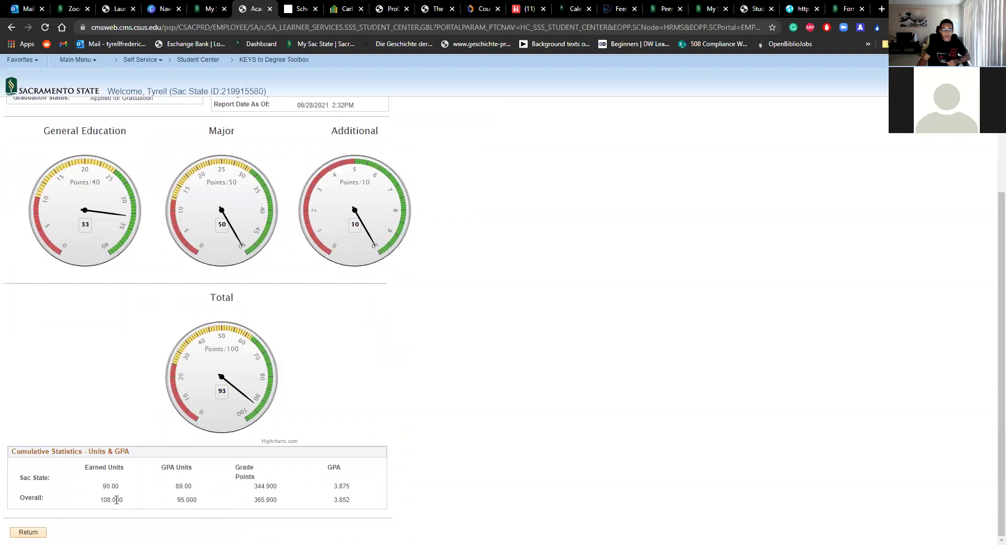
double_click(100, 501)
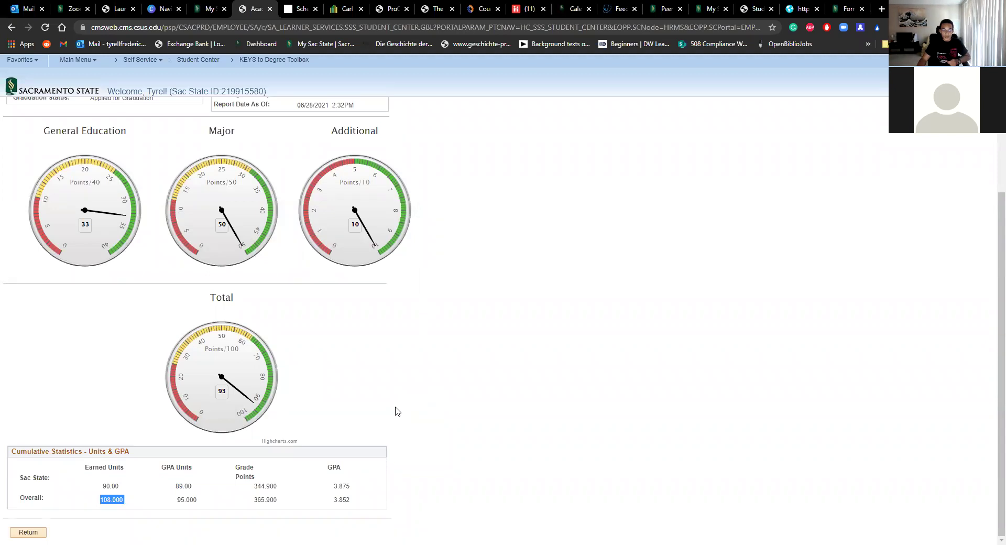
left_click(381, 371)
scroll(330, 392, "up", 3)
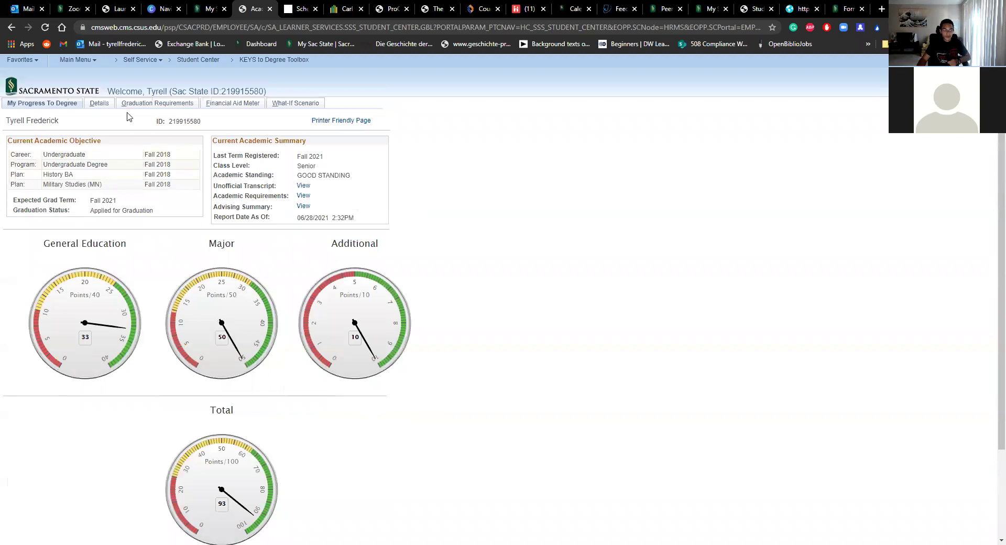
left_click(95, 104)
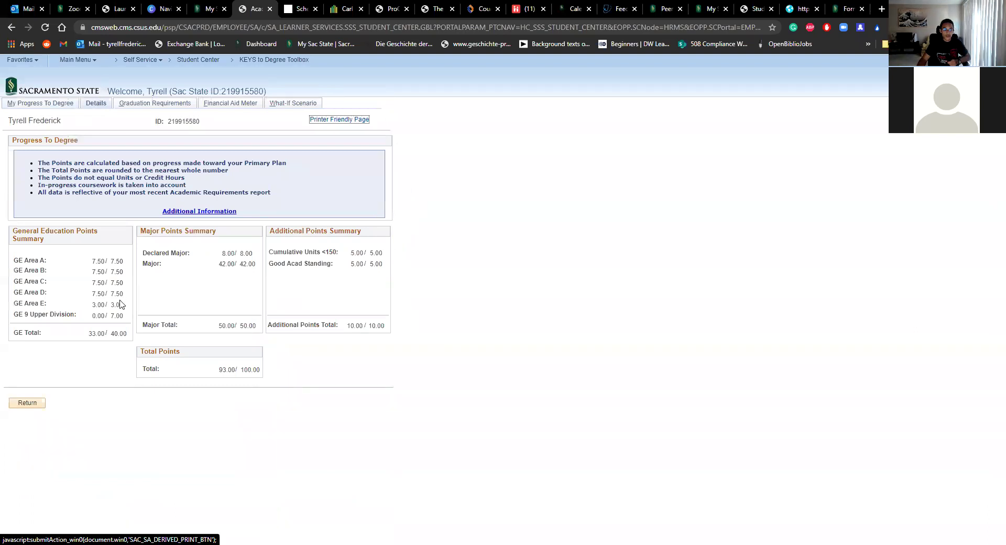
left_click_drag(93, 316, 124, 321)
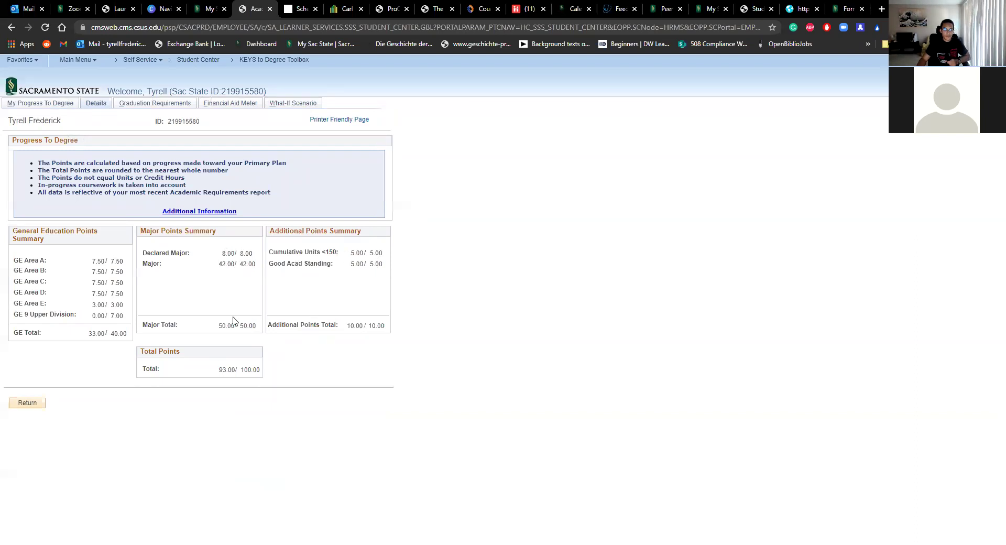
Open the Graduation Requirements and examine the Foreign Language and 9 Units of GE Upper Division statuses
left_click(148, 104)
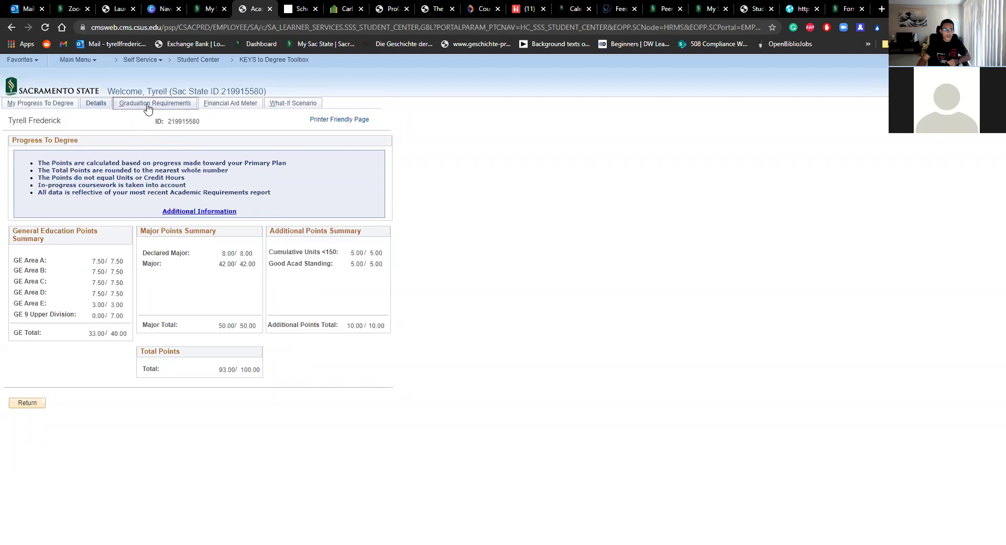
mouse_move(373, 331)
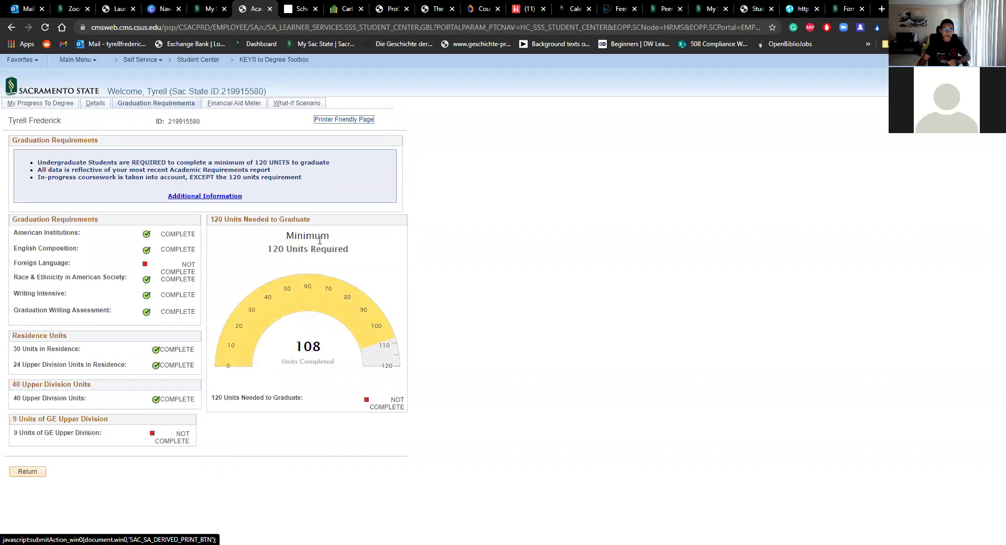
left_click_drag(183, 265, 204, 274)
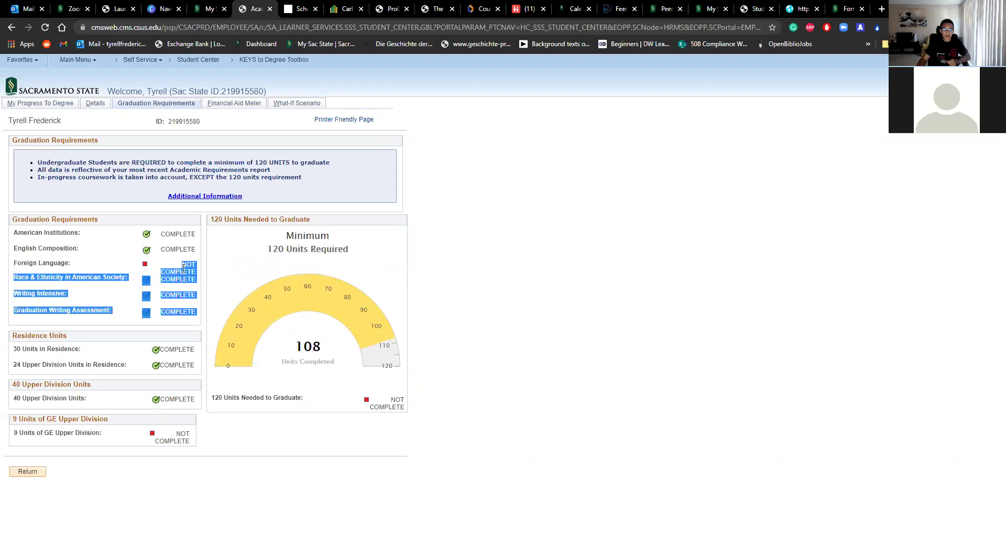
left_click(205, 274)
left_click_drag(161, 442, 185, 436)
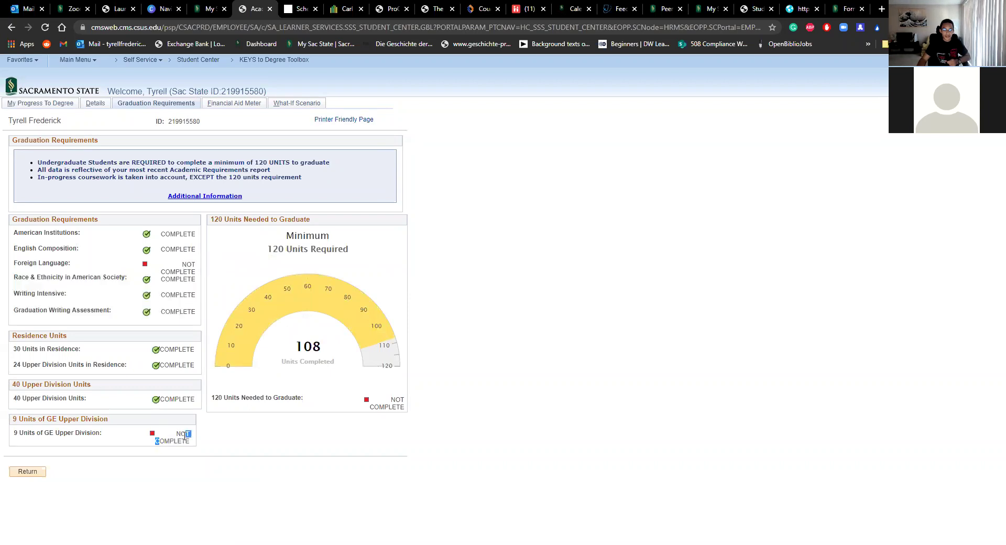
left_click(187, 434)
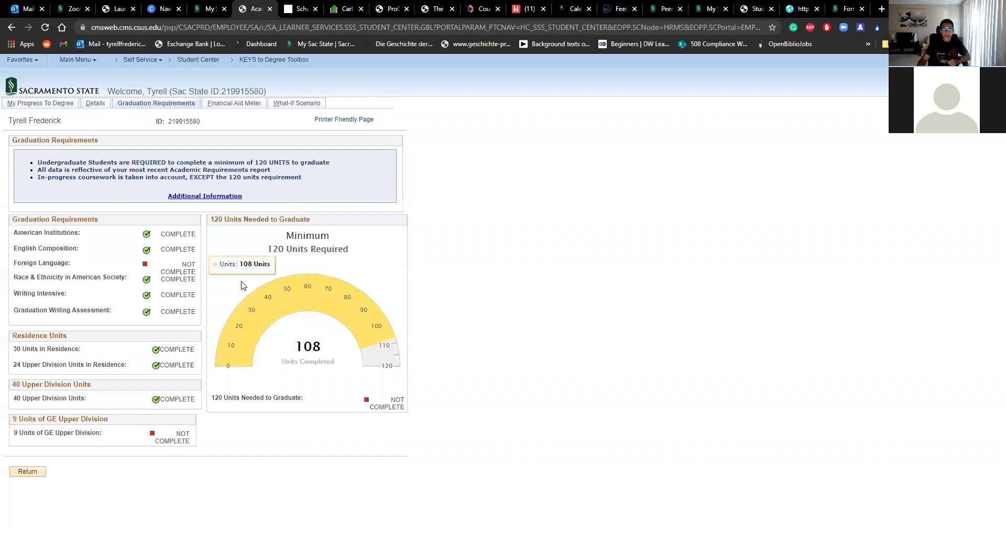
View the Financial Aid Meter, and open the Academic Requirements Report from the Student Center's KEYS to Degree Toolbox
left_click(234, 105)
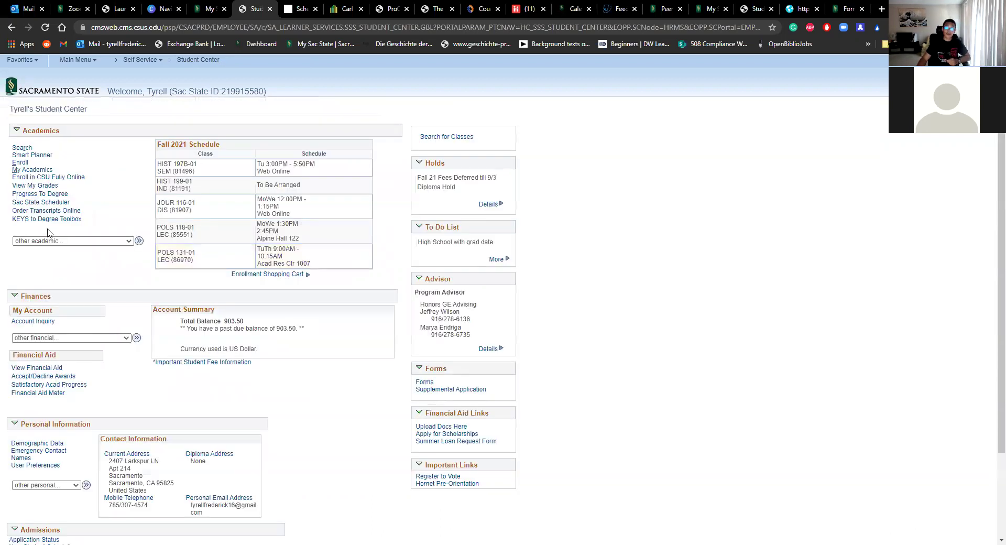
left_click(56, 220)
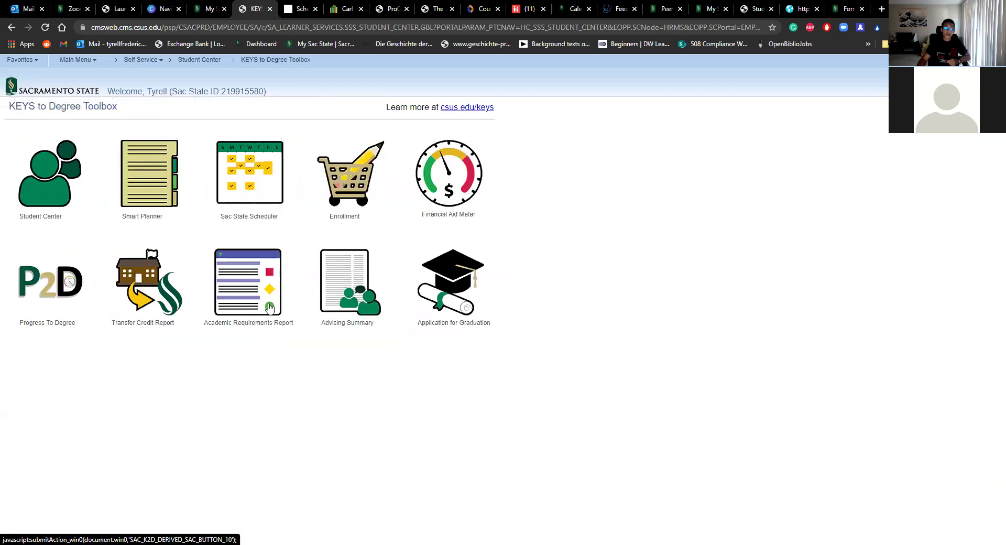
left_click(237, 297)
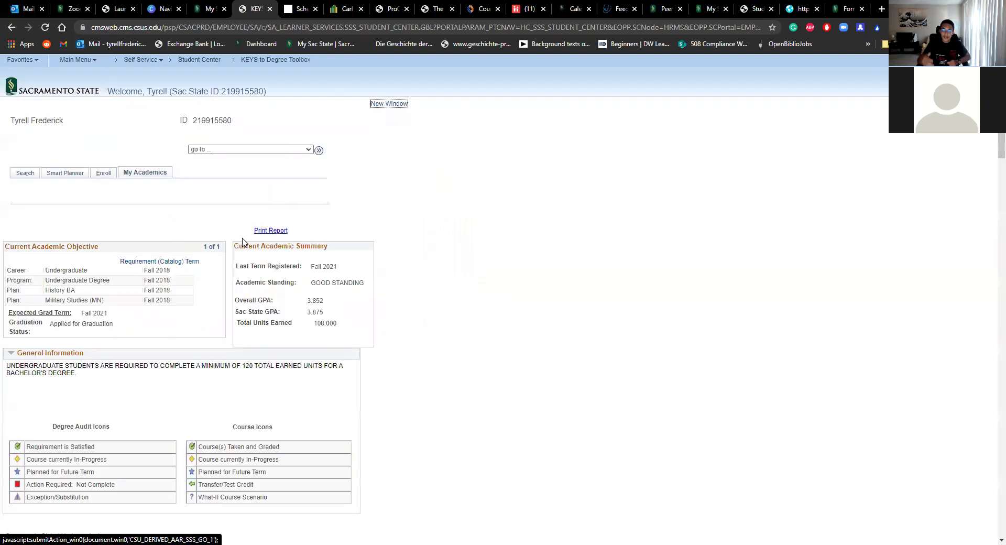
Examine the Academic Requirements Report's academic summary, minimum 120 units and graduation requirements, including the Foreign Language course options
scroll(264, 313, "down", 6)
scroll(264, 313, "down", 7)
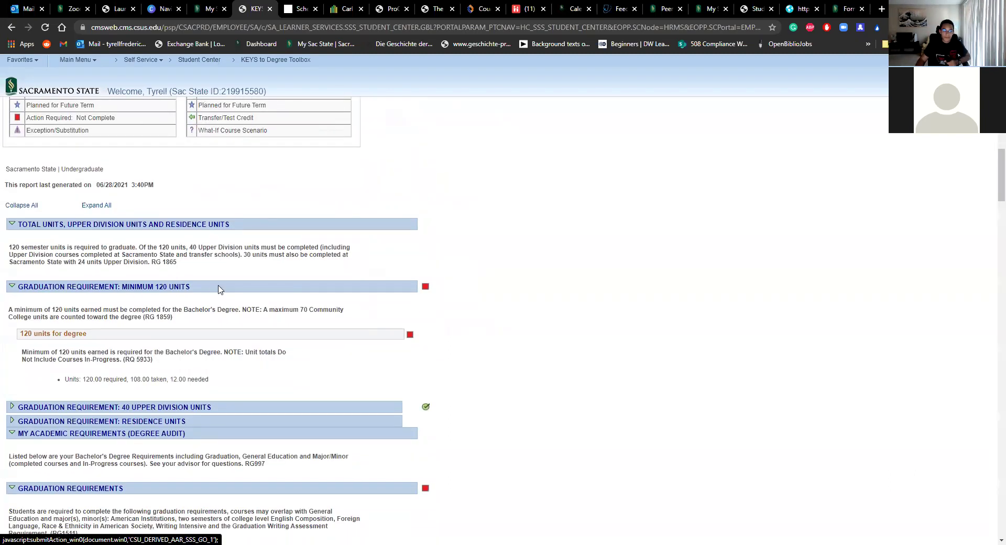
scroll(213, 271, "down", 2)
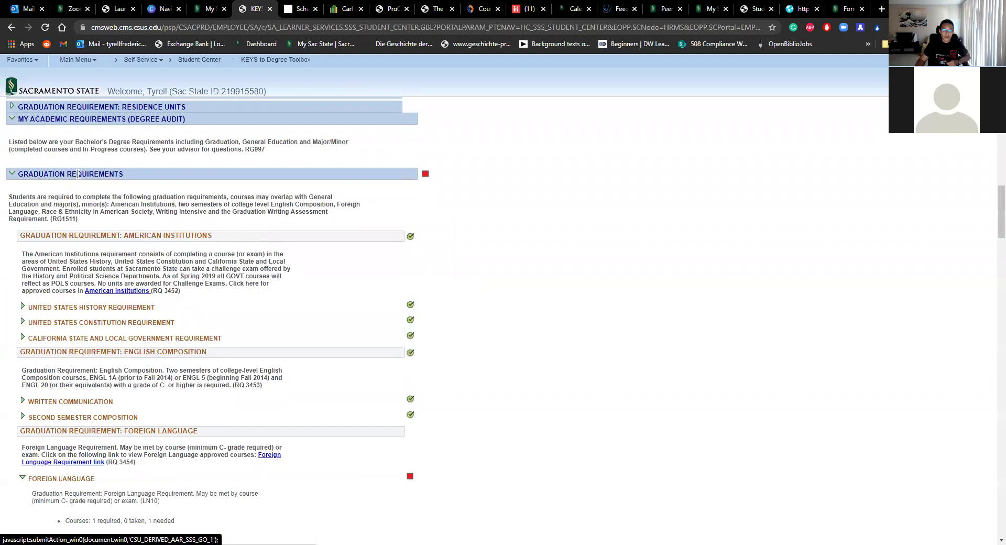
scroll(102, 297, "down", 3)
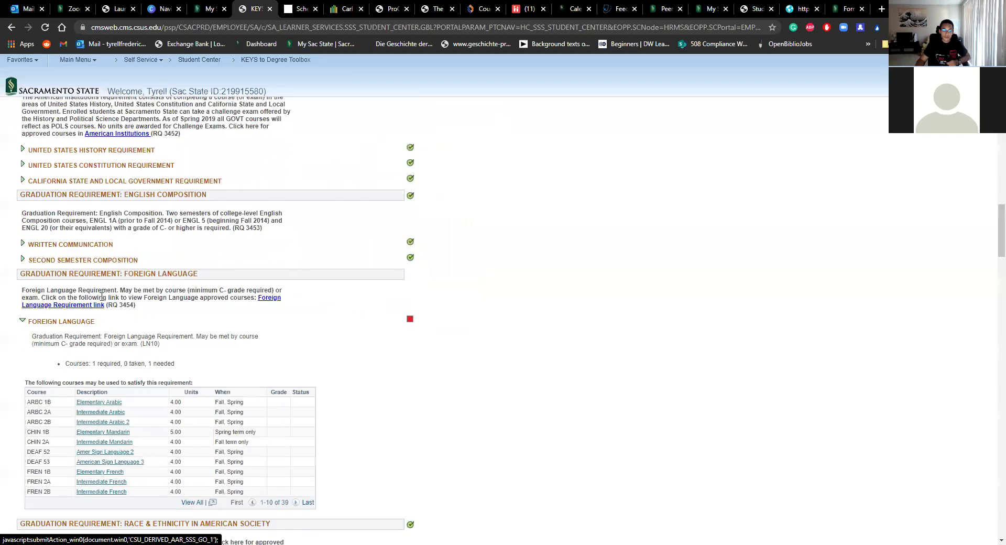
scroll(164, 354, "down", 1)
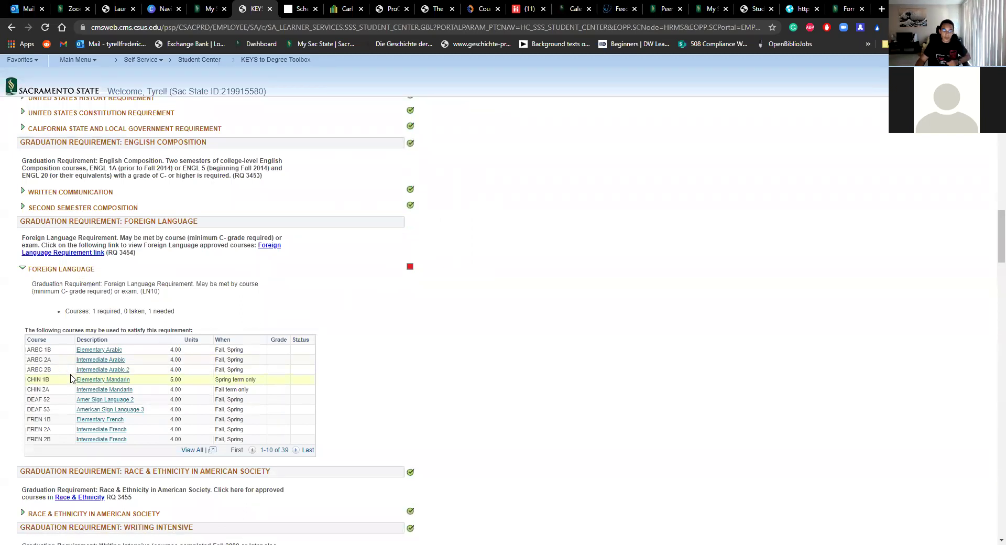
Examine the General Education requirements, including Area A, Area B and the JOUR 116 course listed for upper division Area B5
scroll(265, 286, "down", 6)
scroll(264, 285, "down", 2)
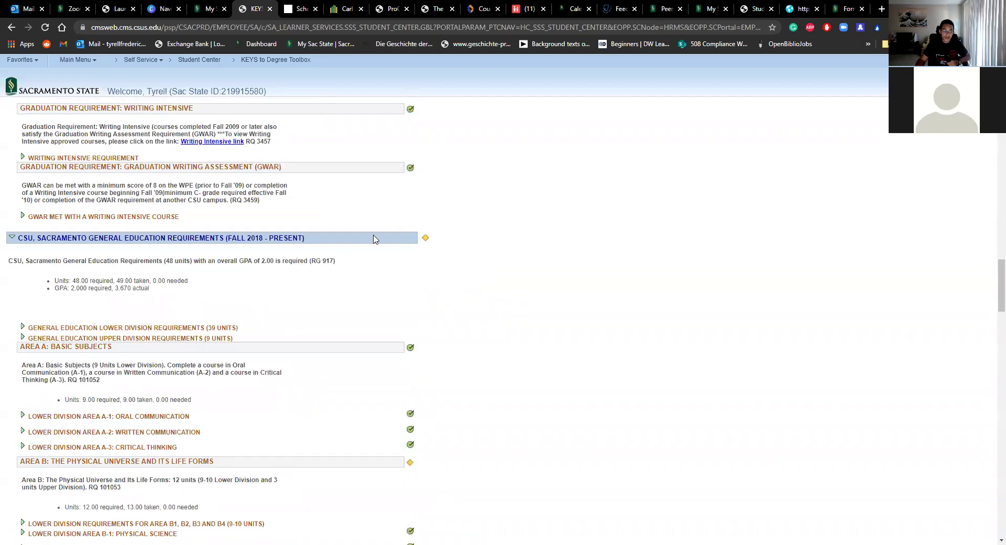
scroll(374, 239, "down", 4)
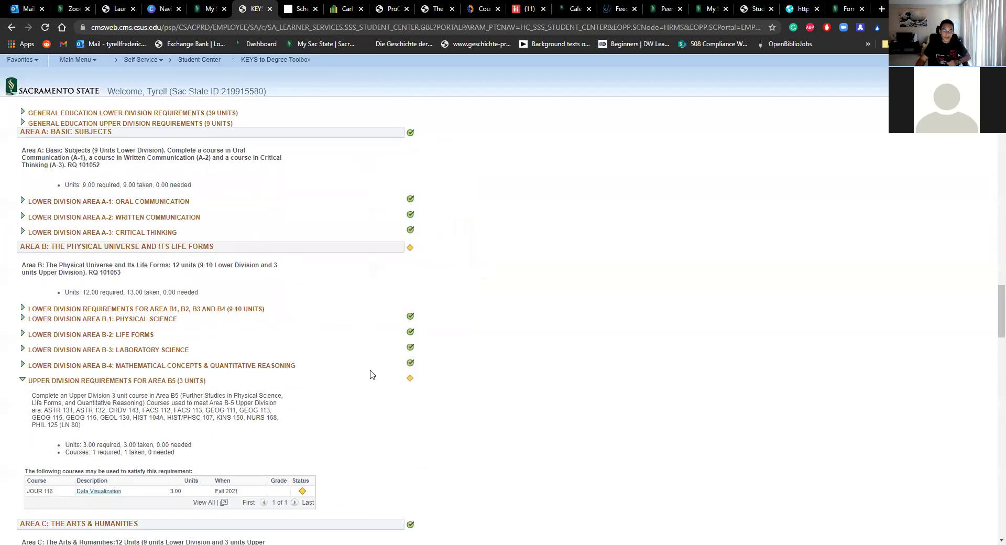
scroll(370, 375, "down", 2)
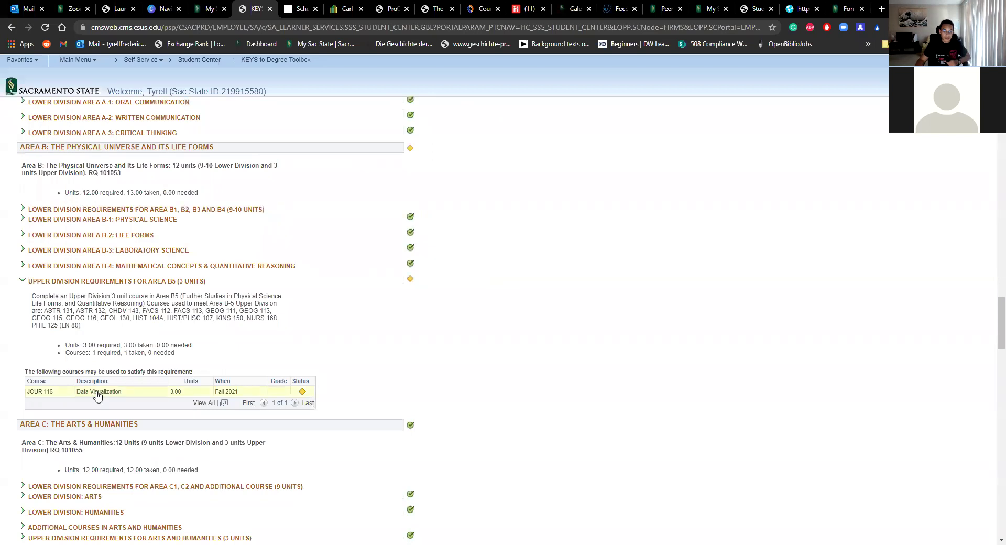
scroll(319, 321, "down", 1)
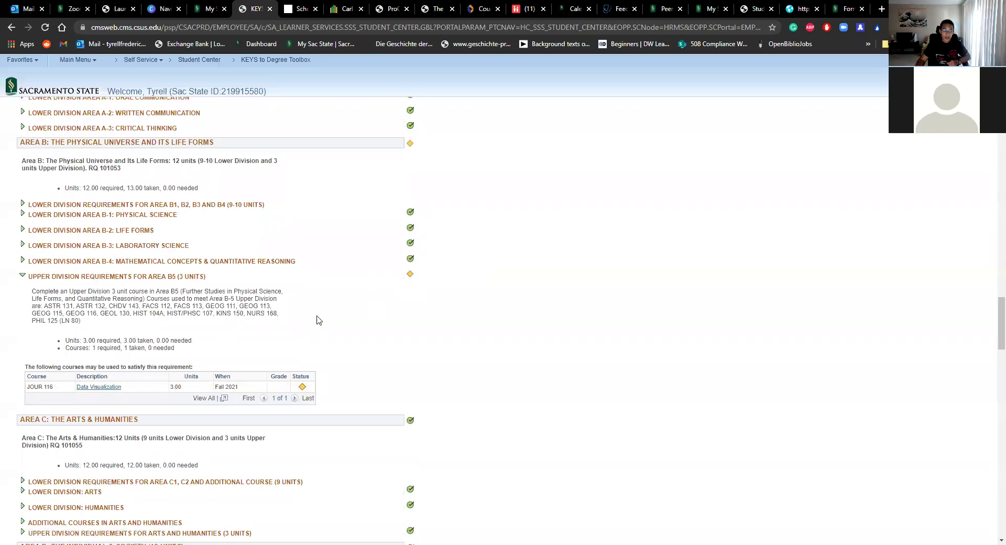
Examine the Bachelor of Arts in History and Military Studies minor requirements in the degree audit
scroll(318, 320, "down", 8)
scroll(184, 428, "down", 1)
scroll(184, 429, "down", 7)
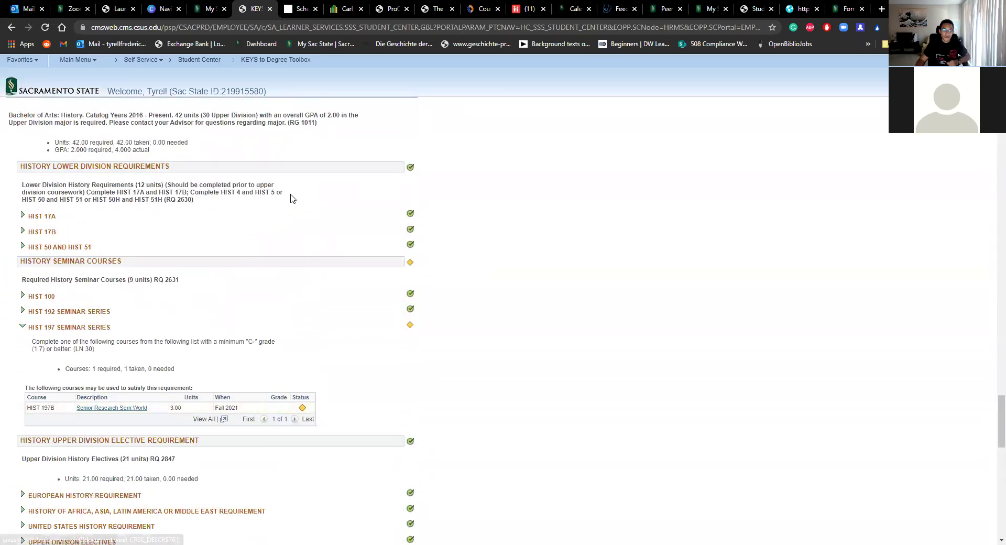
scroll(314, 230, "up", 2)
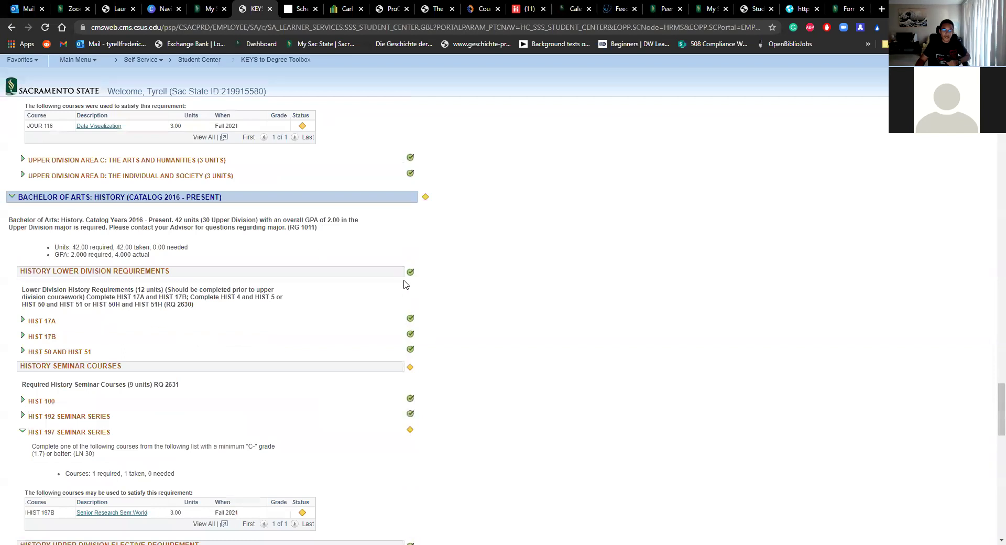
scroll(387, 325, "down", 8)
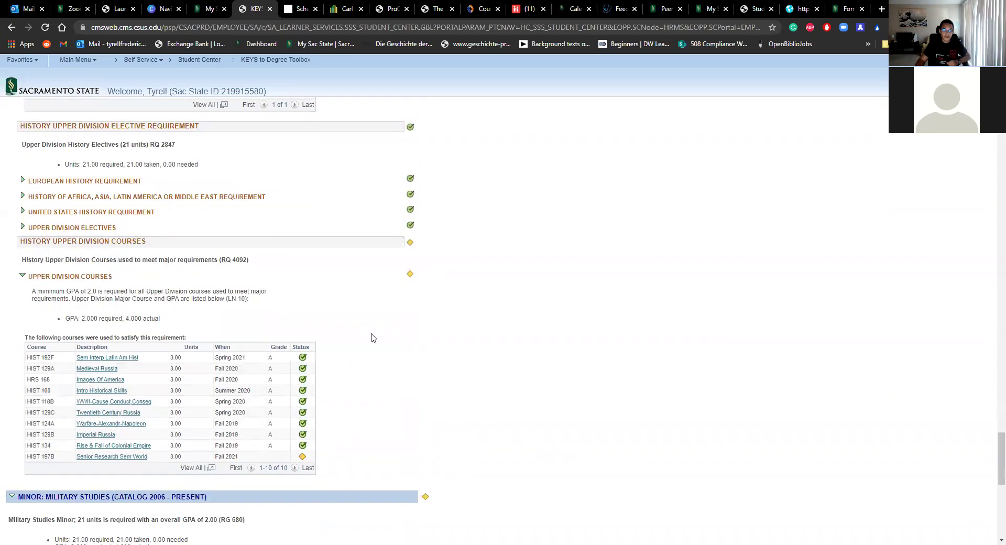
scroll(336, 338, "down", 7)
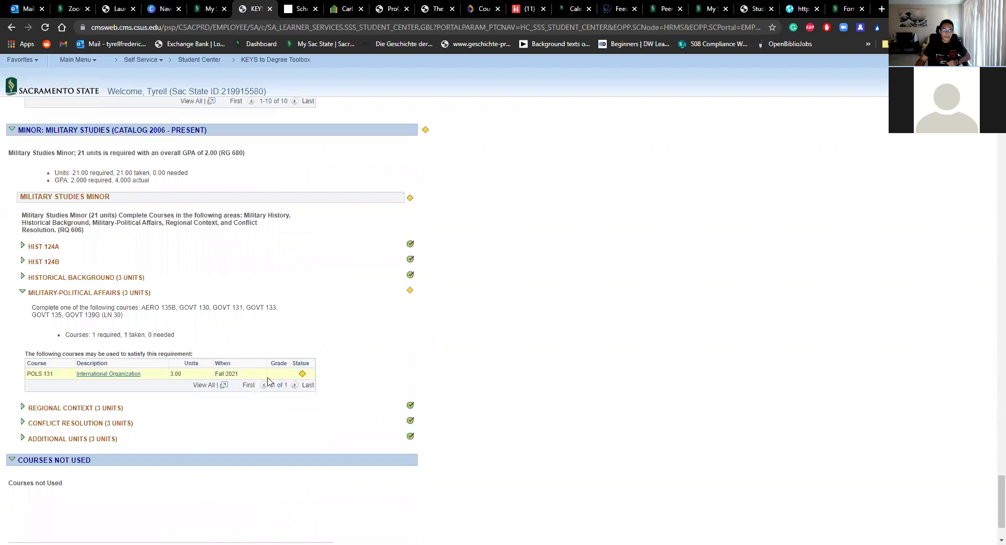
scroll(272, 386, "up", 2)
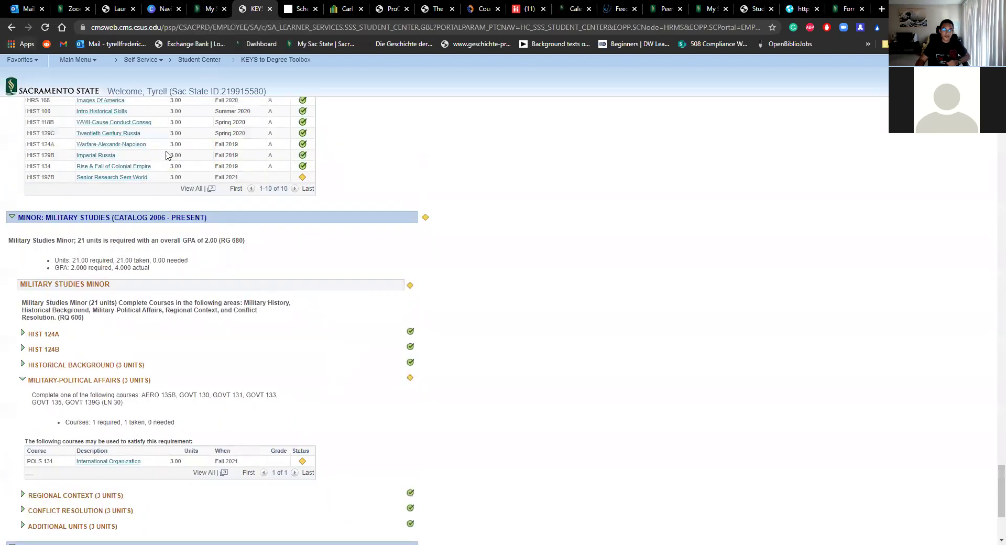
scroll(167, 152, "up", 10)
Open Account Inquiry from the Student Center and examine the charges due, including the individual Fall 2021 fees and payment options
left_click(211, 69)
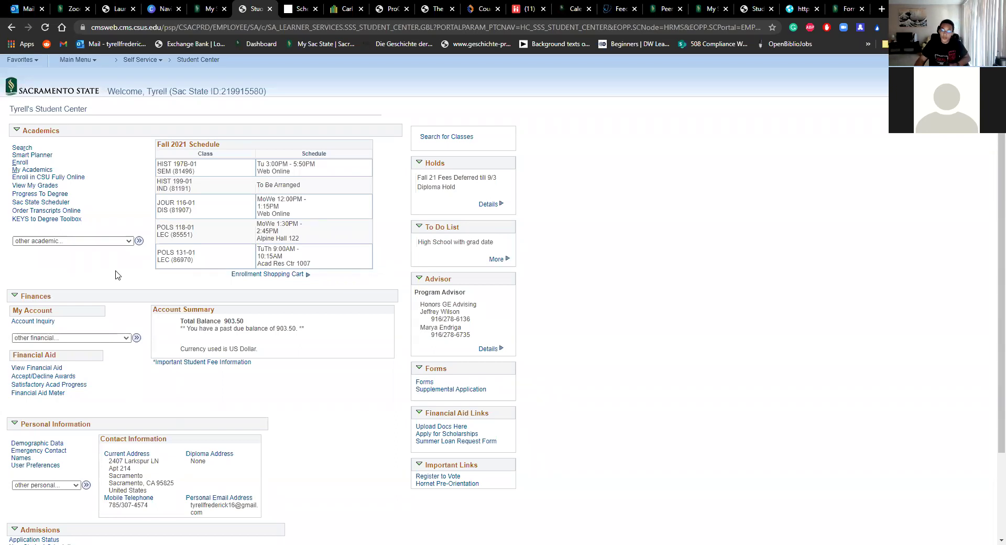
left_click(39, 321)
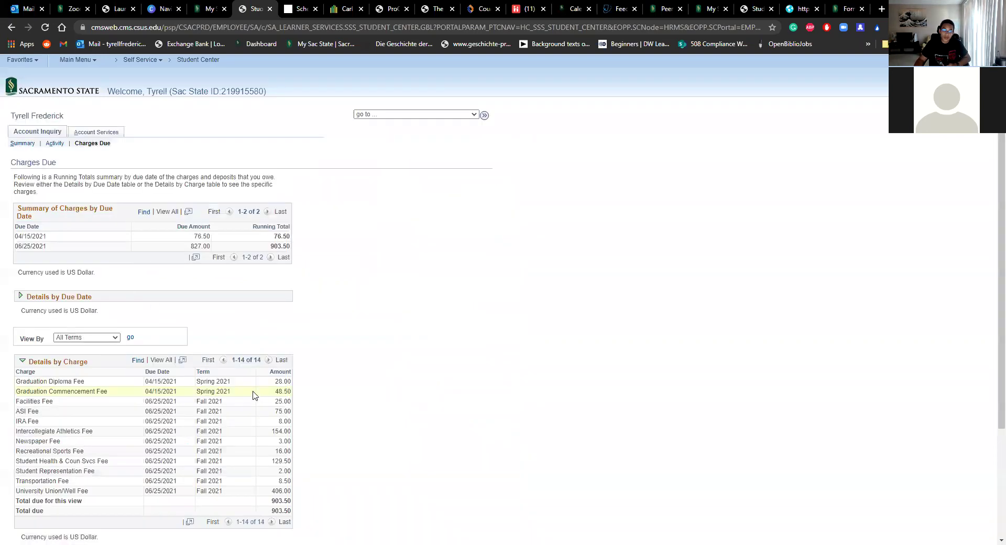
scroll(258, 389, "down", 2)
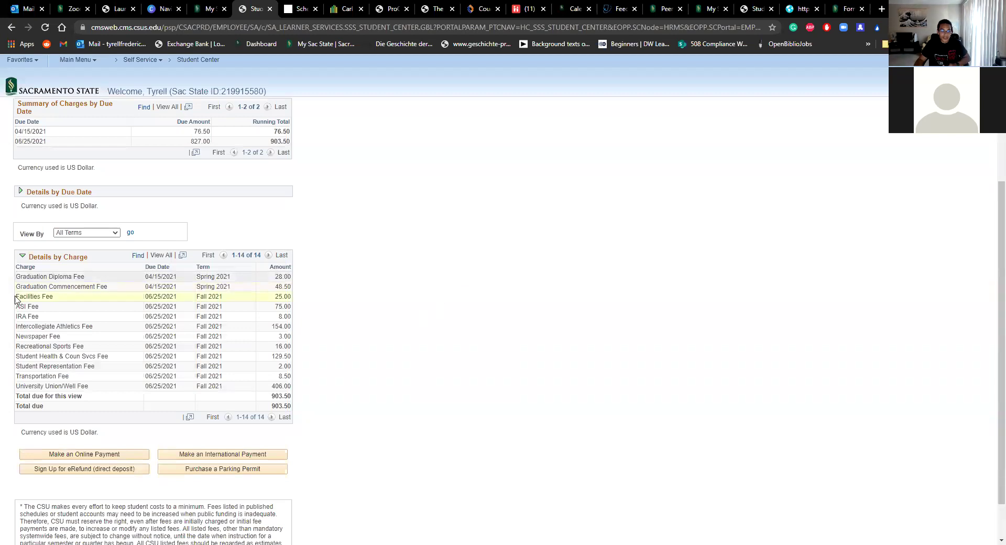
left_click_drag(16, 296, 296, 388)
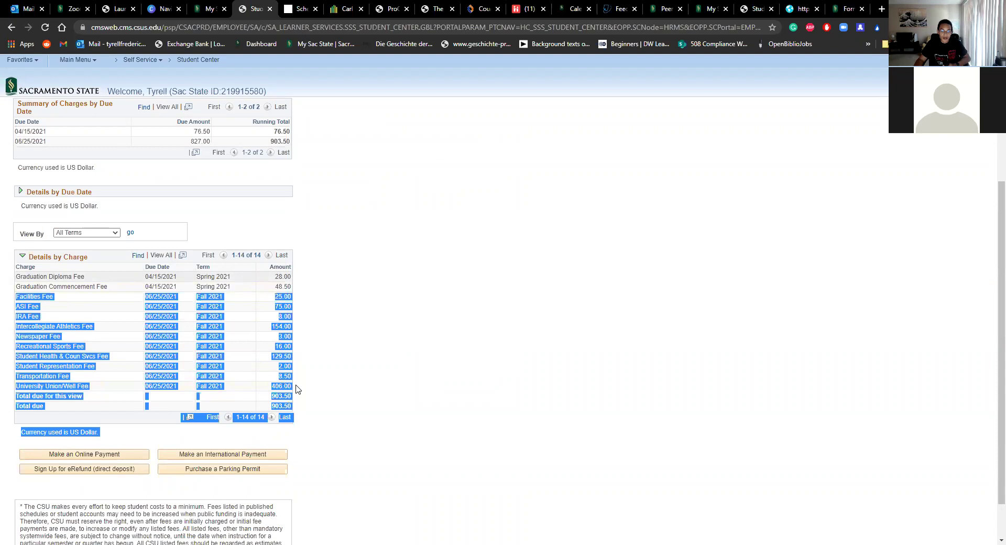
left_click(324, 351)
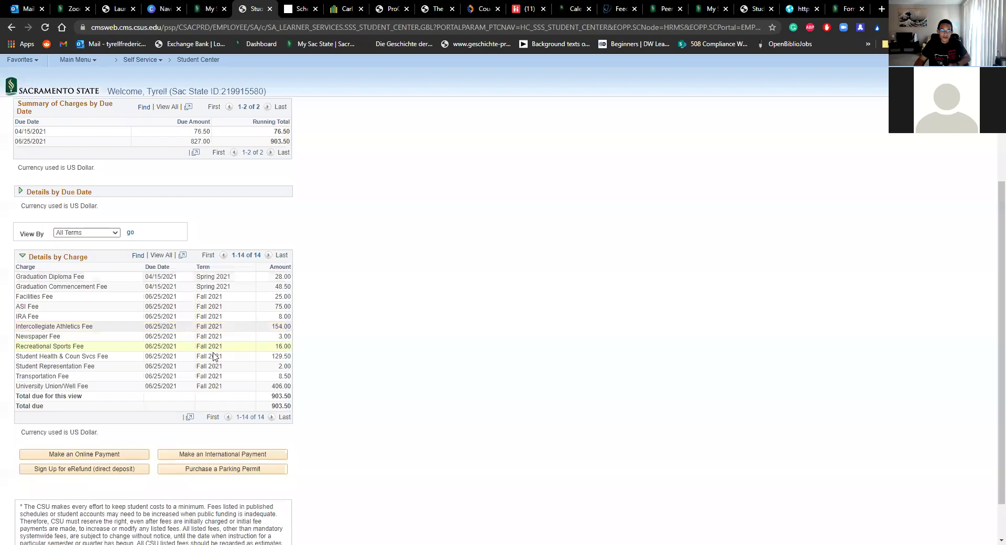
scroll(215, 373, "up", 1)
scroll(215, 372, "up", 1)
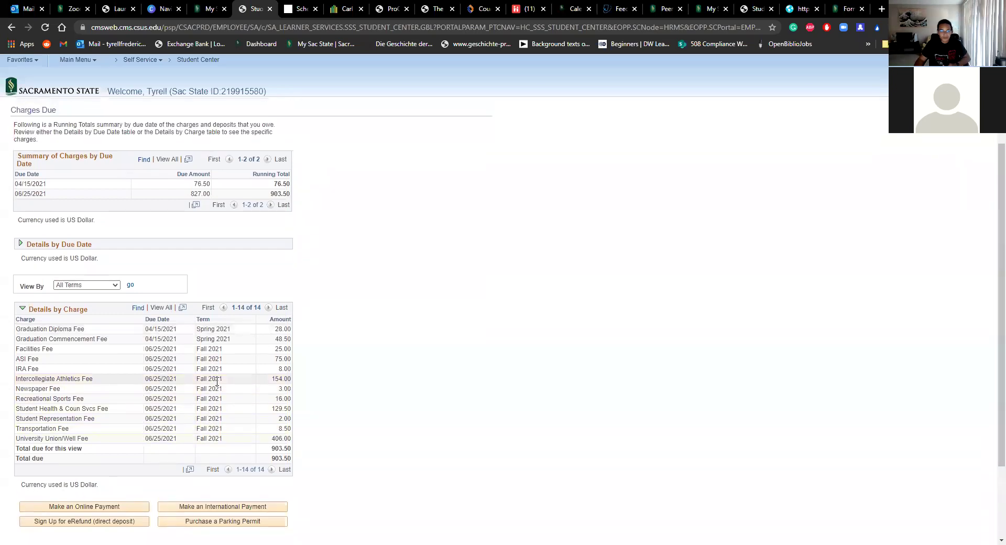
scroll(231, 381, "down", 2)
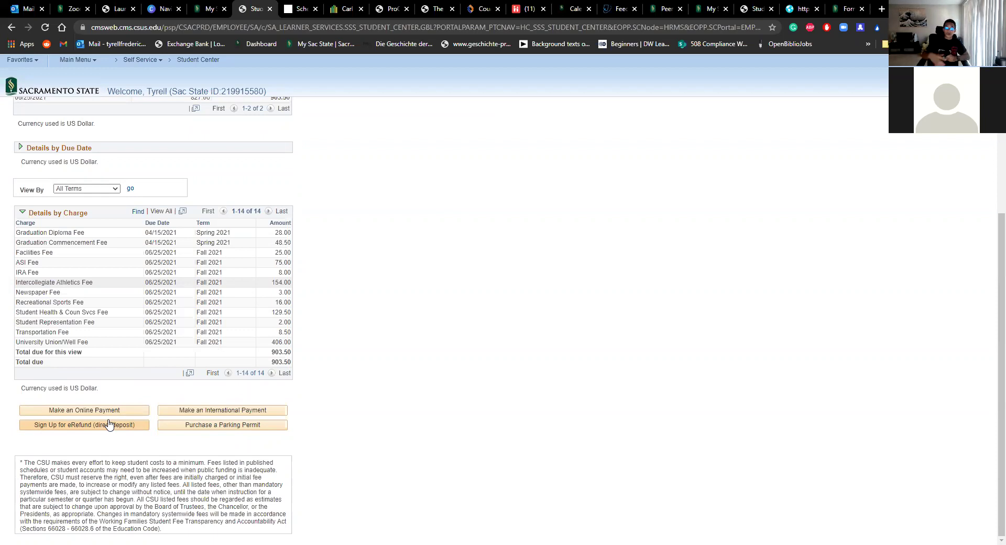
Open the parking permit portal through SacLink Login and examine its account letters, citations and permits sections
left_click(210, 426)
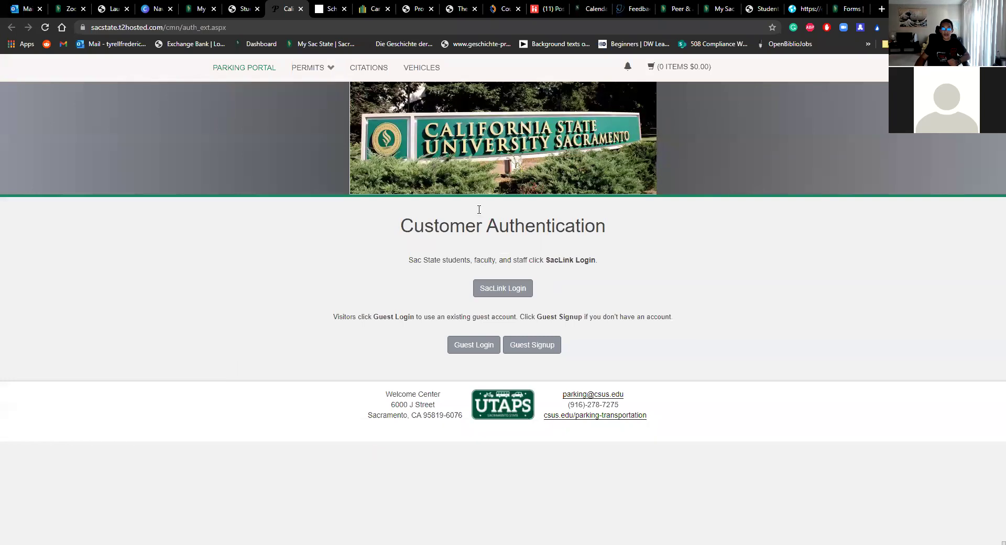
left_click(493, 296)
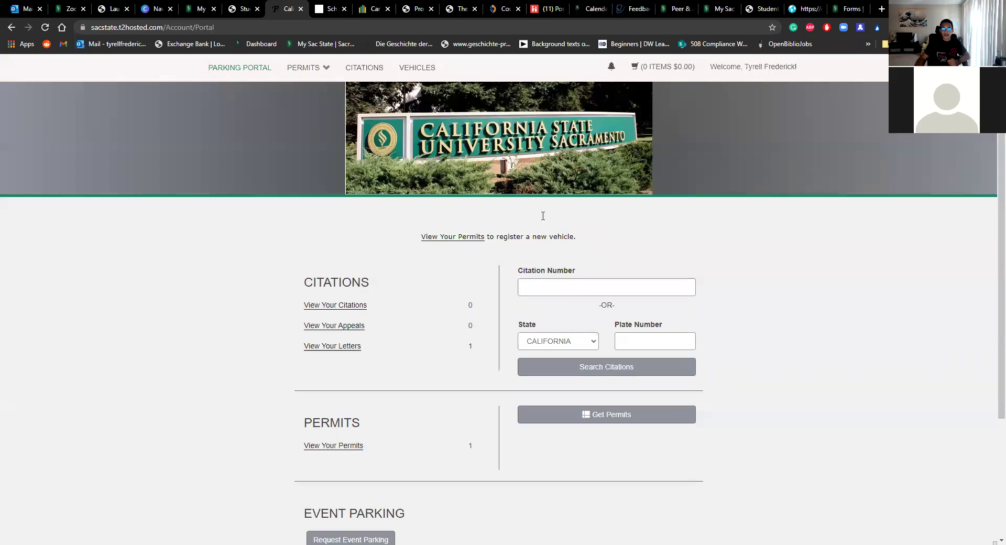
left_click(347, 347)
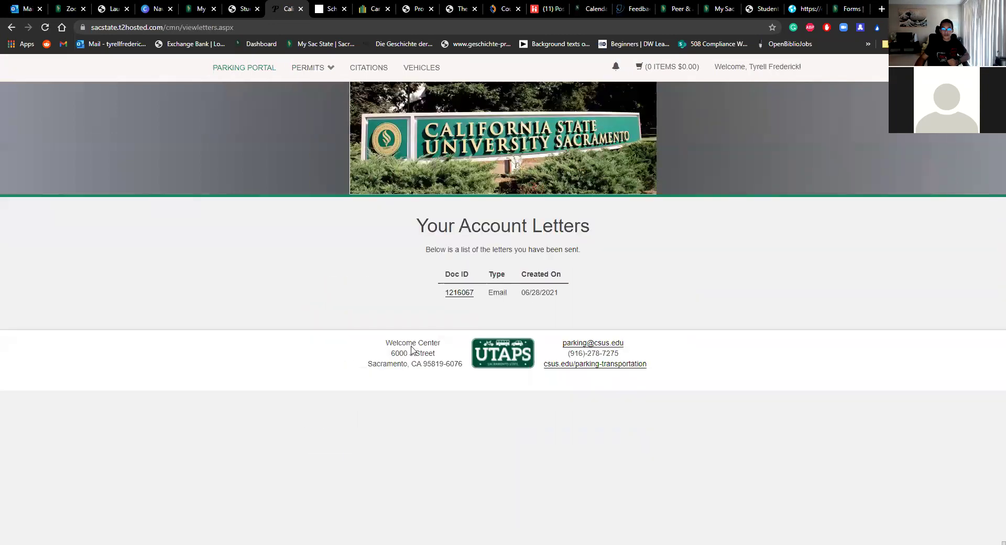
key("alt+Left")
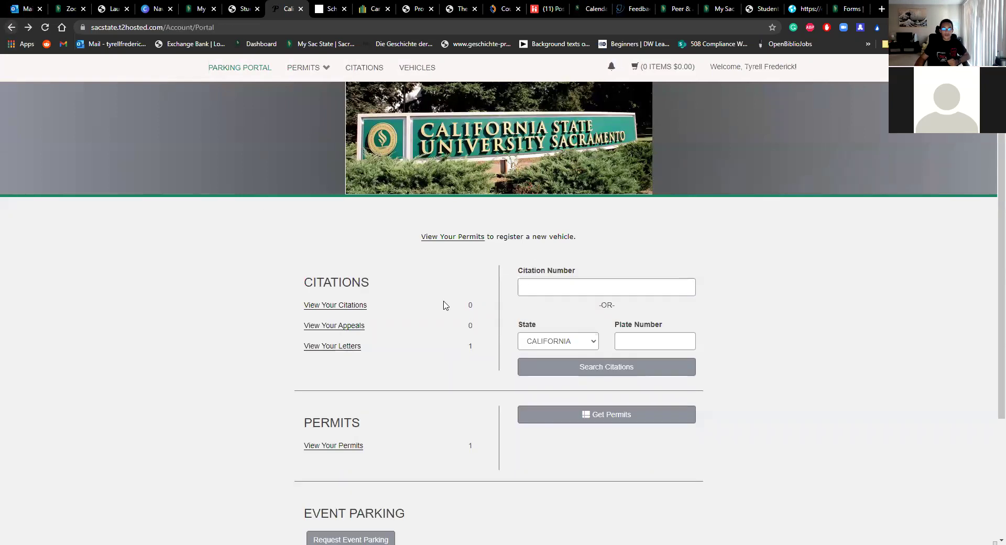
scroll(420, 341, "down", 1)
scroll(408, 401, "up", 1)
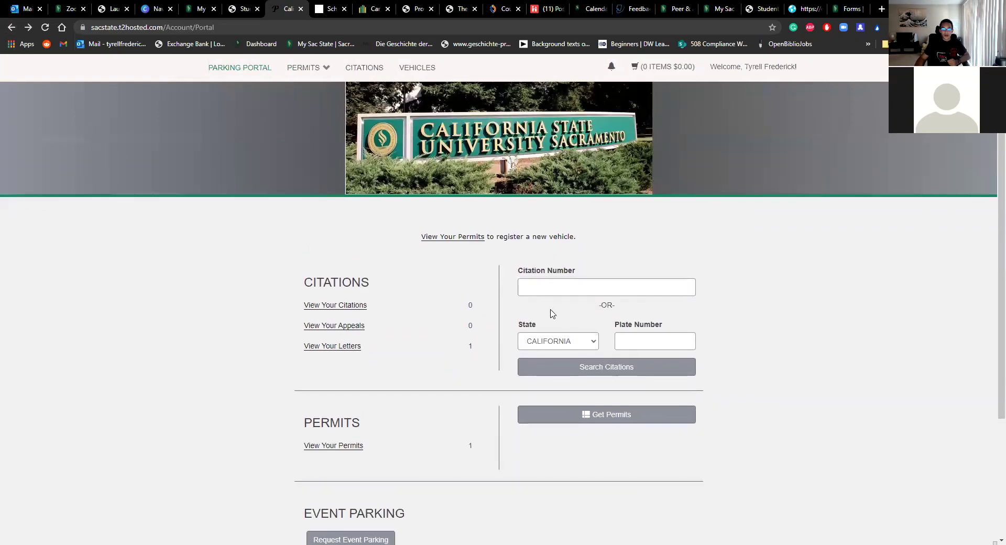
scroll(539, 407, "down", 3)
scroll(479, 357, "up", 3)
Return to the Charges Due page and review its summary by due date and details by charge
left_click(250, 4)
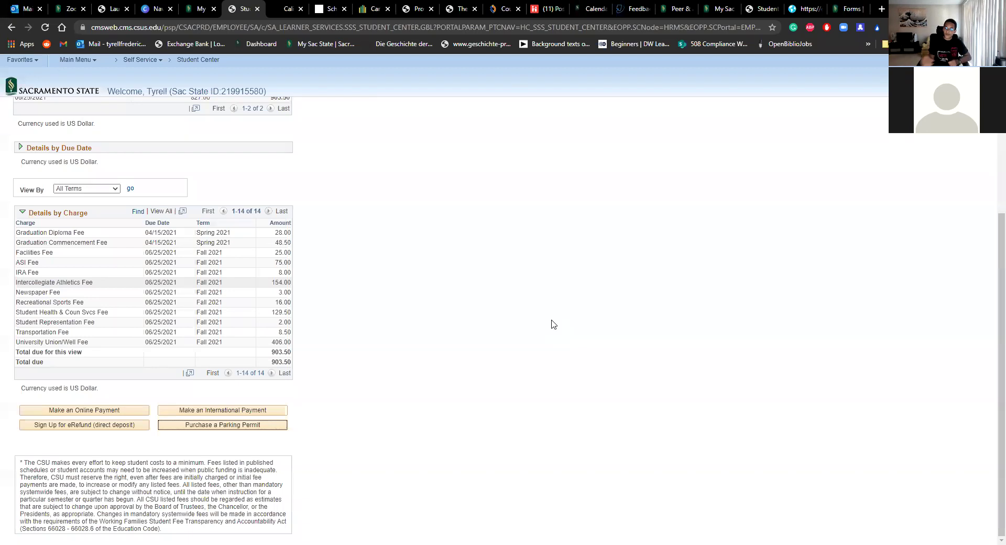
left_click(372, 237)
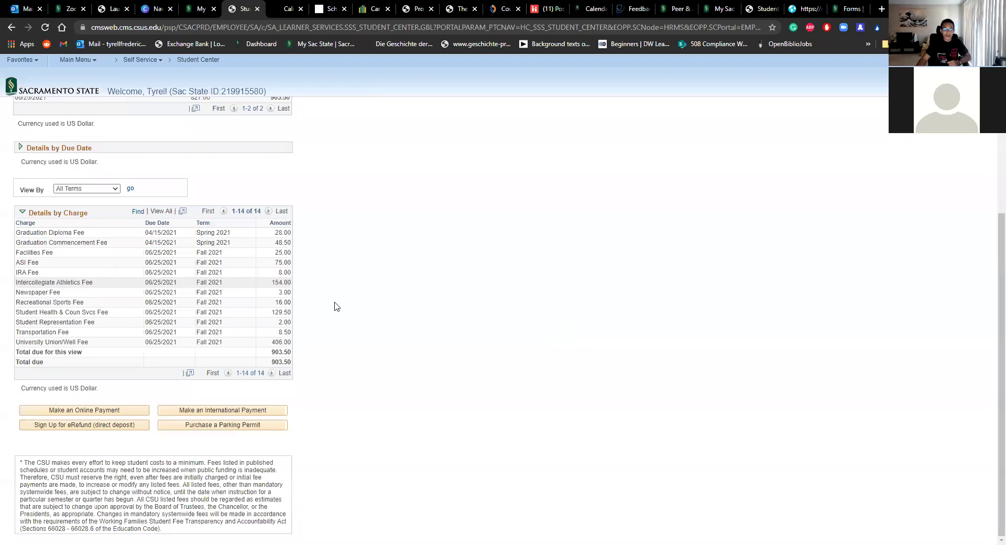
scroll(336, 306, "up", 3)
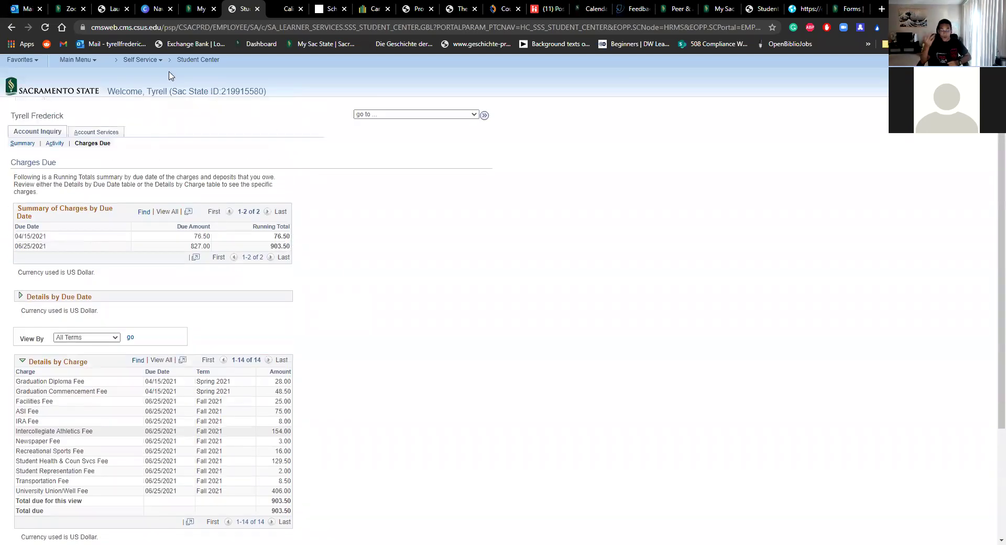
scroll(204, 178, "down", 1)
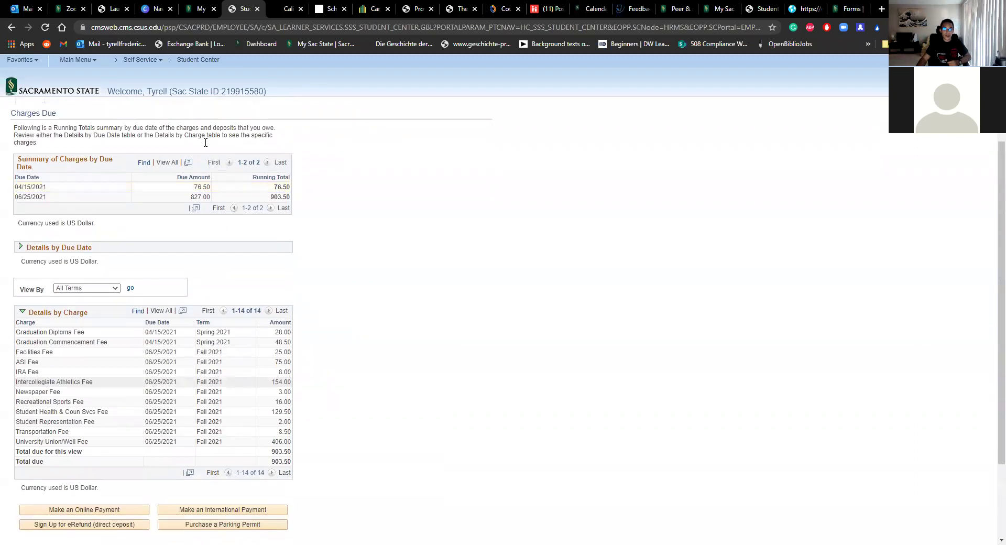
scroll(206, 142, "up", 1)
Open the financial aid Award Summary for aid year 2021 from the Student Center
left_click(197, 60)
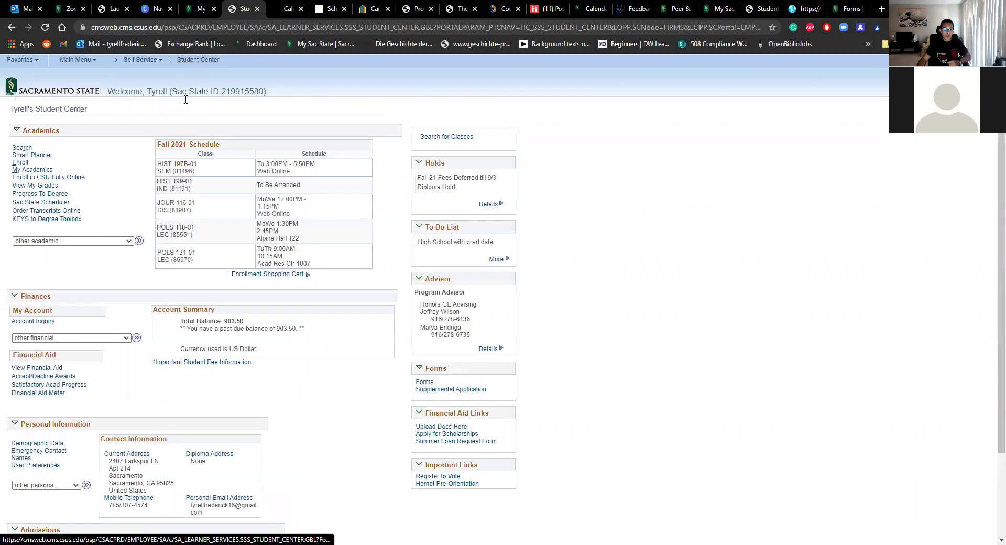
left_click(43, 369)
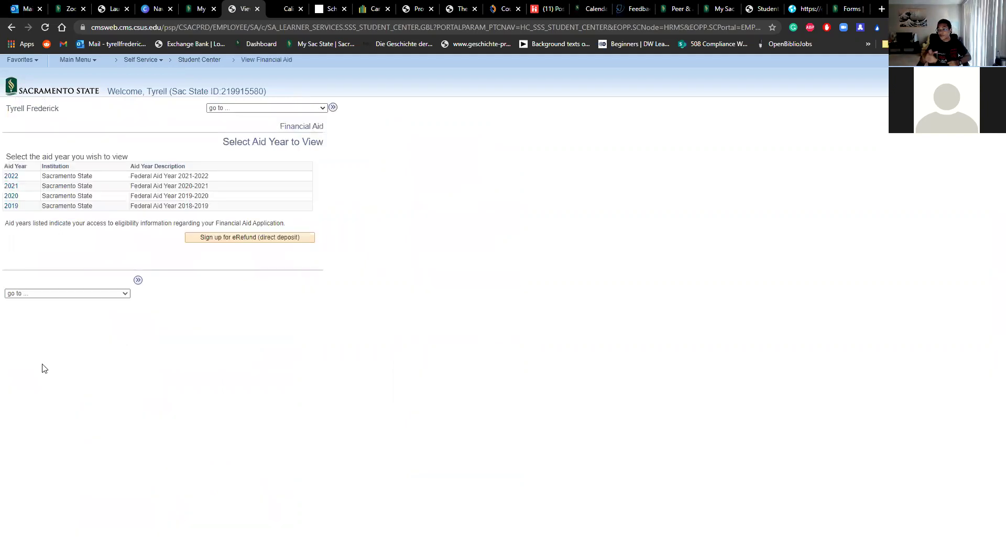
left_click(11, 188)
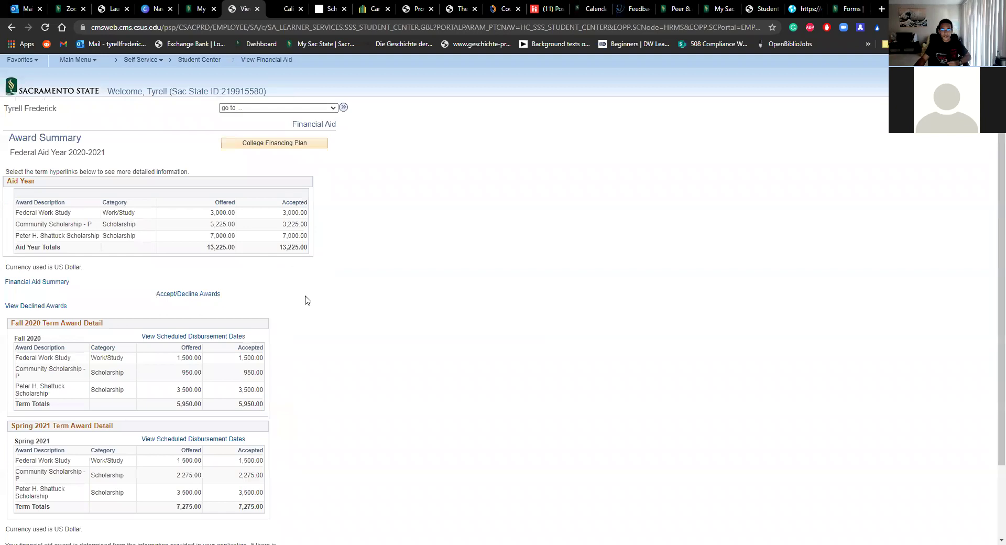
Examine the Federal Work Study and scholarship awards, along with the Fall 2020 and Spring 2021 term award details
left_click_drag(18, 213, 309, 215)
left_click(173, 215)
left_click(399, 225)
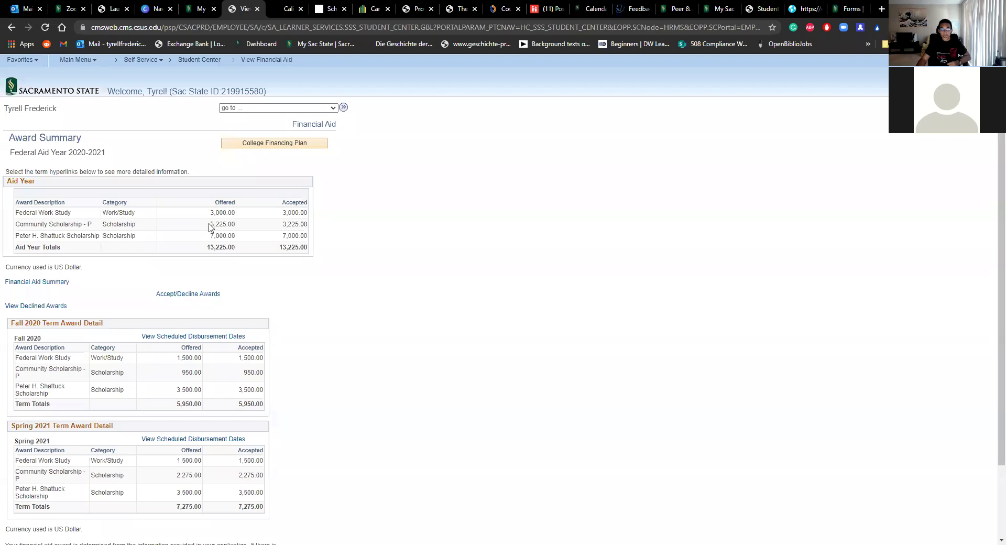
scroll(286, 227, "down", 1)
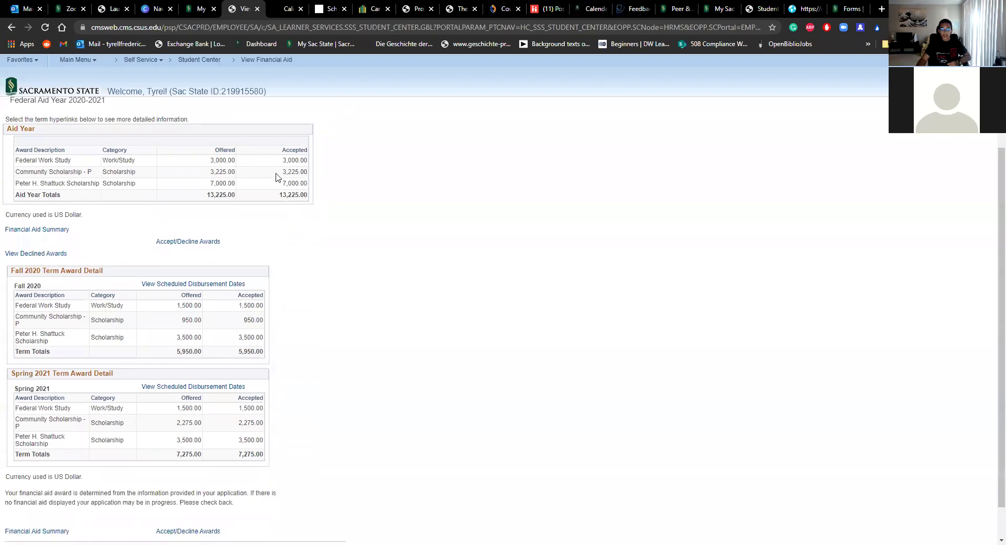
scroll(210, 225, "down", 1)
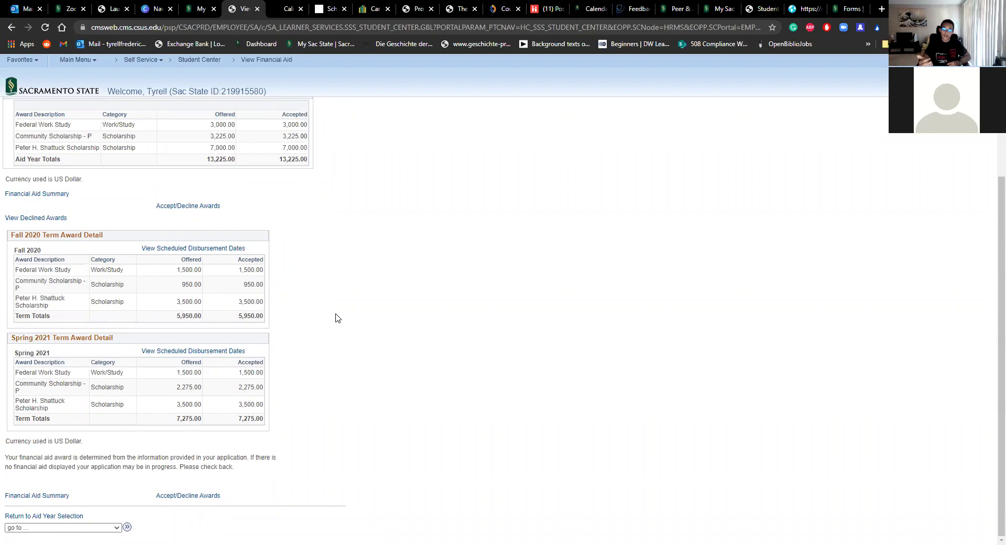
Compare the Community Scholarship amounts for Fall 2020 and Spring 2021, and view the Fall 2020 scheduled disbursements
left_click_drag(176, 284, 206, 284)
left_click(176, 393)
left_click_drag(175, 390, 206, 389)
left_click(212, 389)
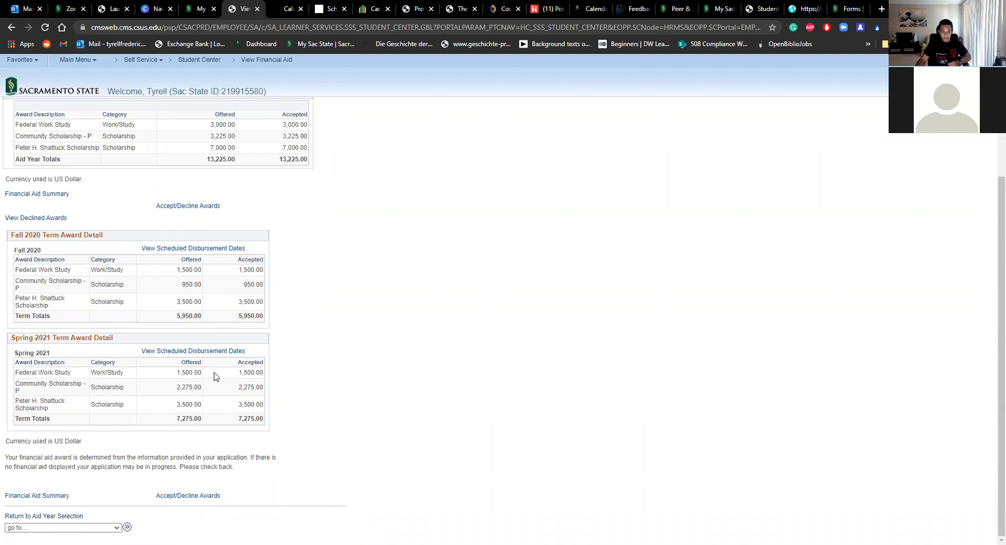
left_click(210, 249)
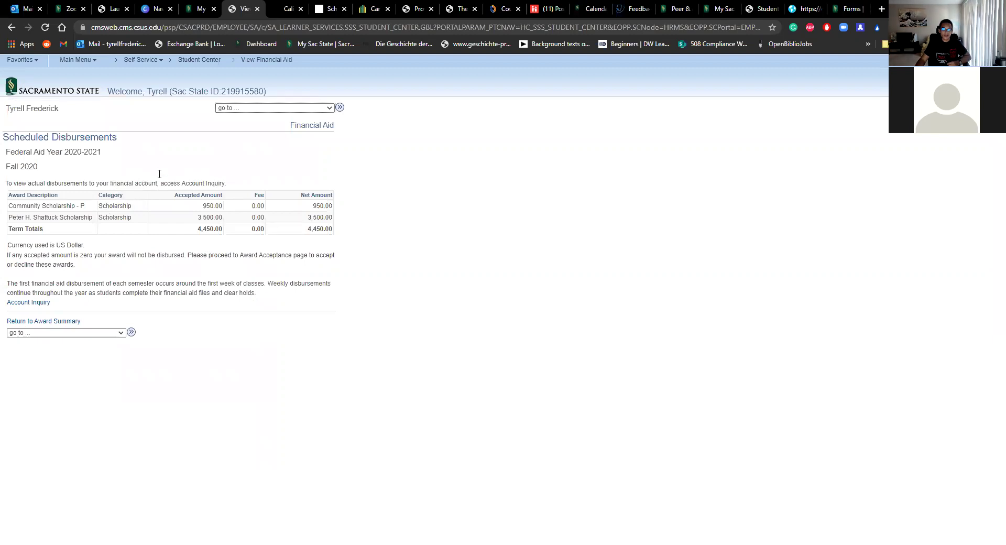
Return to the Student Center and open the aid year selection for accepting or declining awards
left_click(12, 27)
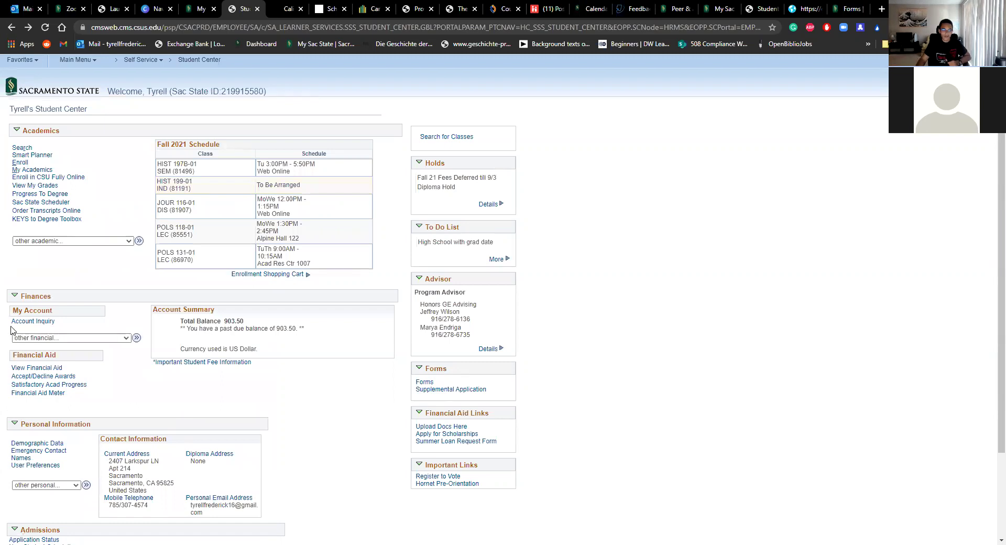
left_click(37, 367)
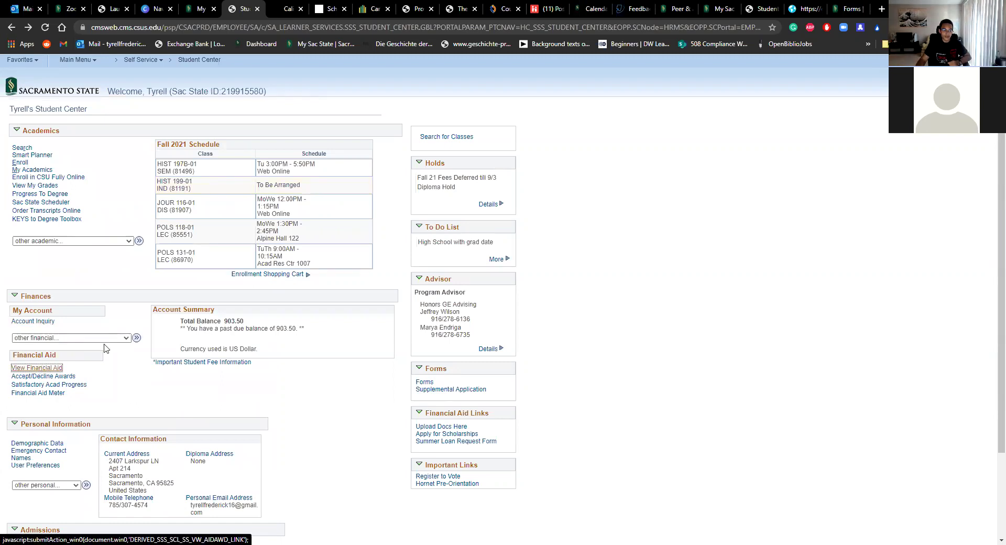
left_click(12, 27)
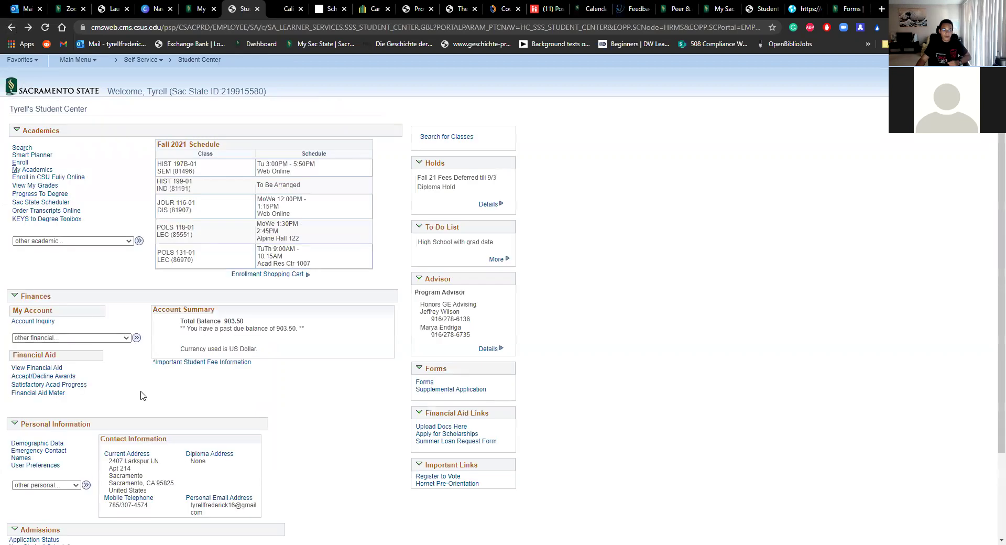
left_click(66, 377)
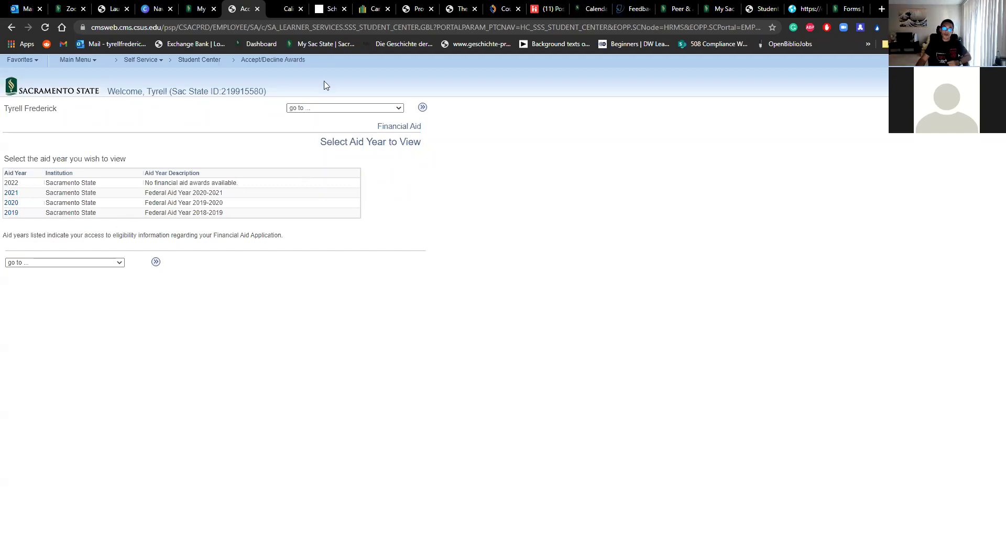
Search Google for "csus scholarships" and open the Sacramento State Scholarships page from the results
left_click(409, 9)
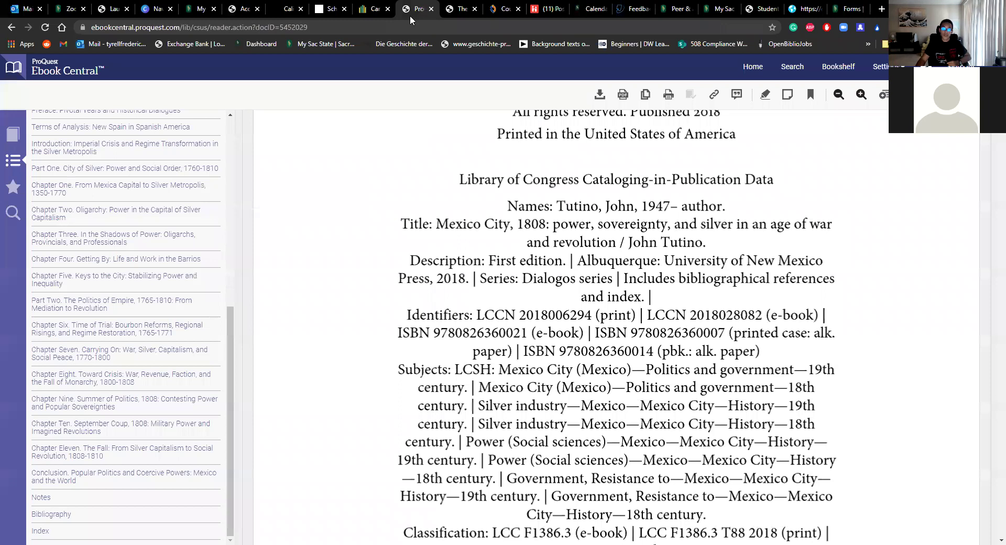
key("ctrl+l")
key("BackSpace")
type("csus sch")
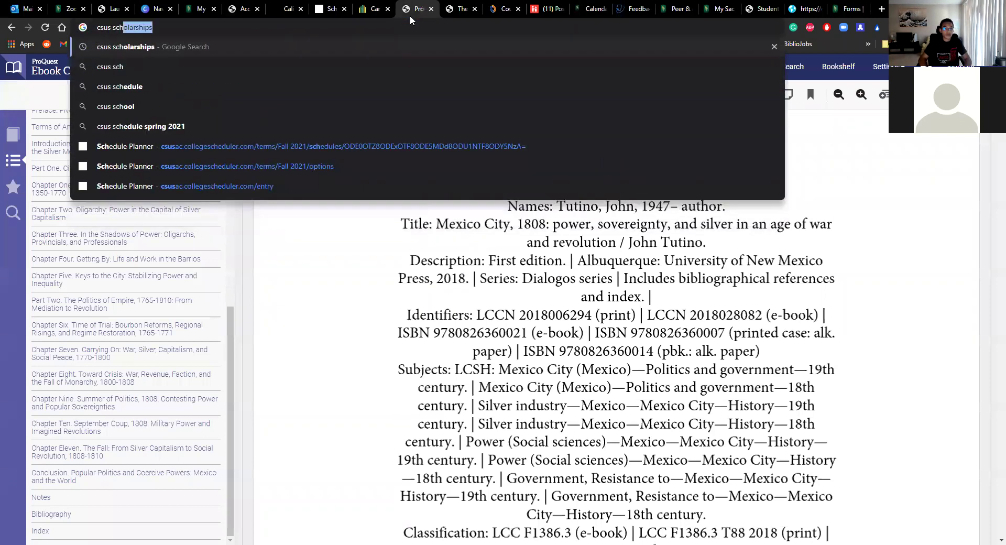
key("Return")
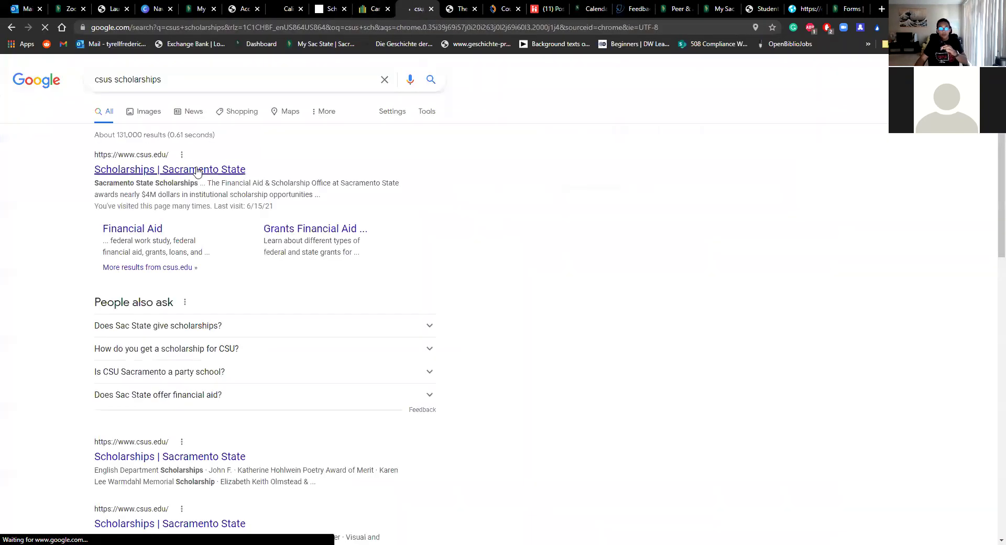
left_click(177, 170)
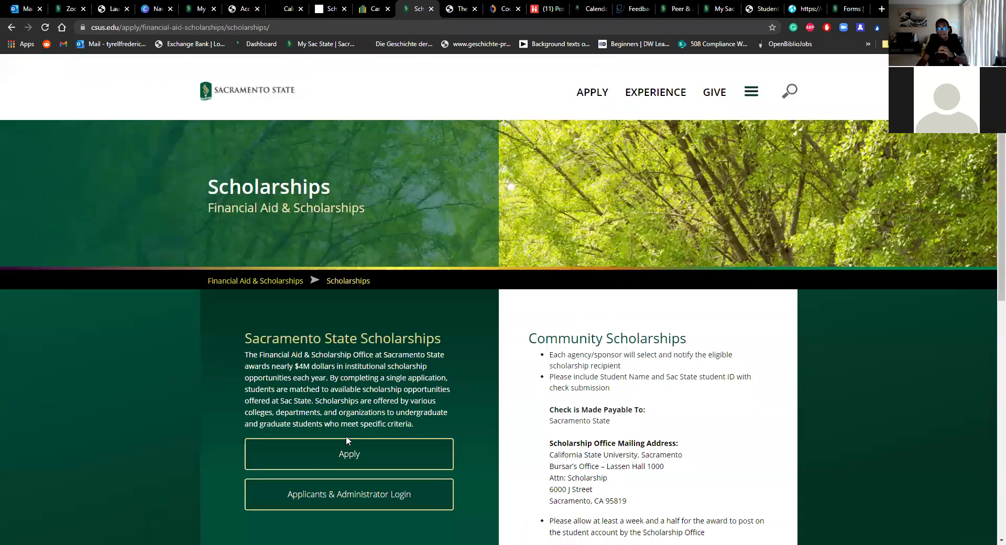
Open the Sacramento State scholarship application portal with its opportunities list and sign in using the saved SacLink credentials
left_click(373, 455)
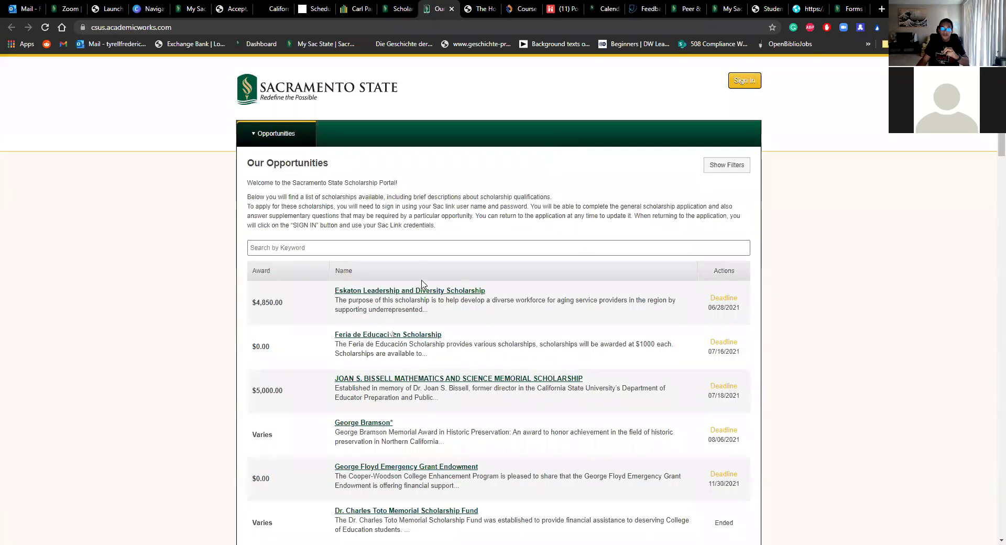
scroll(546, 201, "down", 3)
scroll(742, 84, "up", 2)
scroll(741, 84, "up", 1)
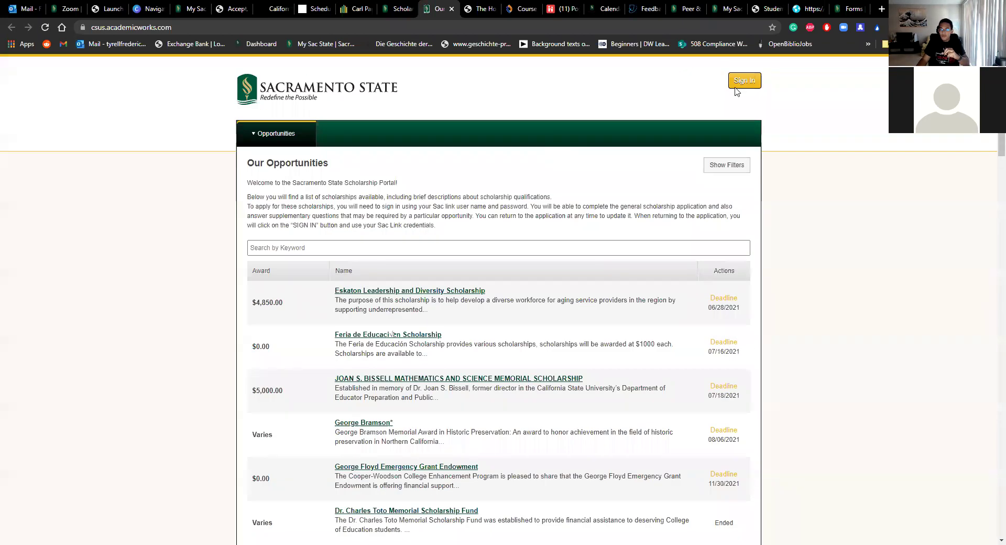
left_click(742, 81)
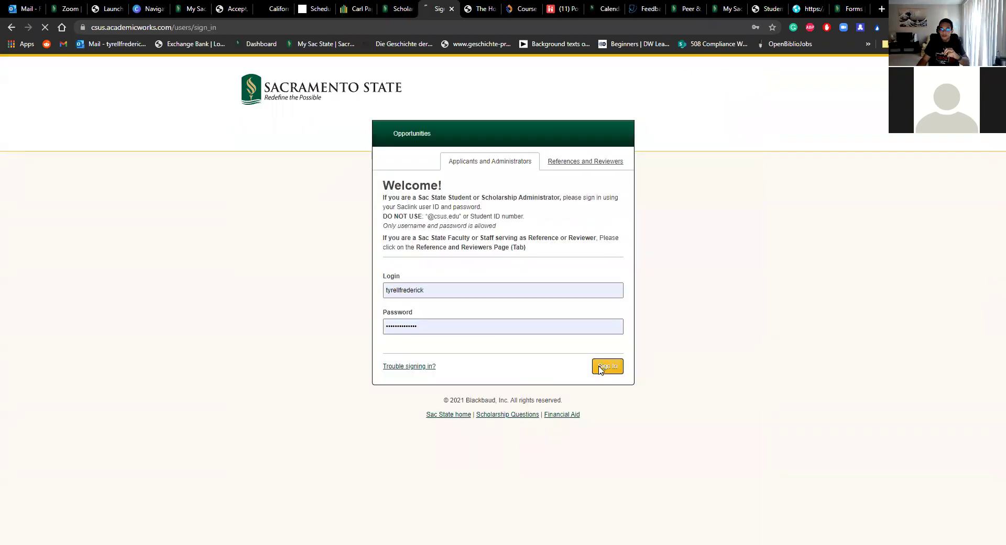
left_click(607, 366)
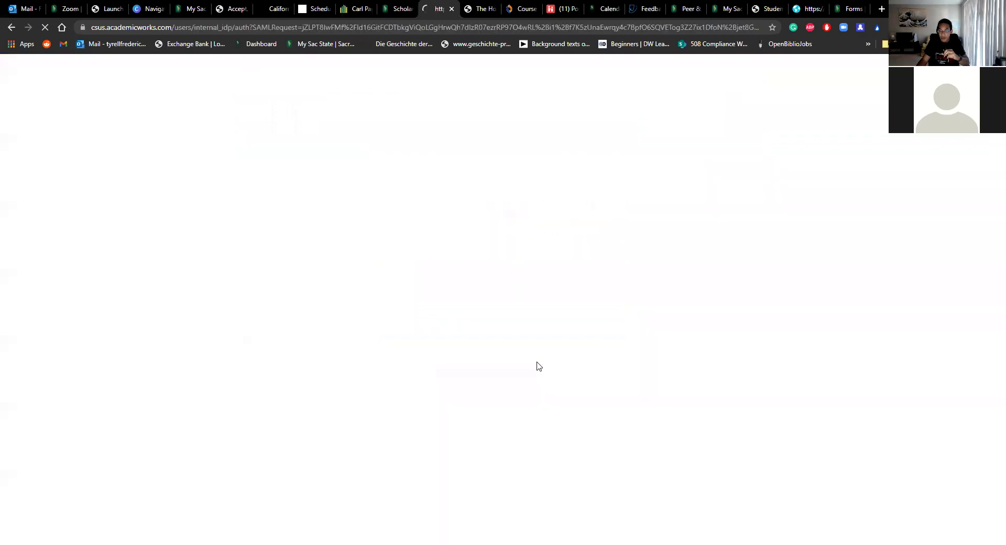